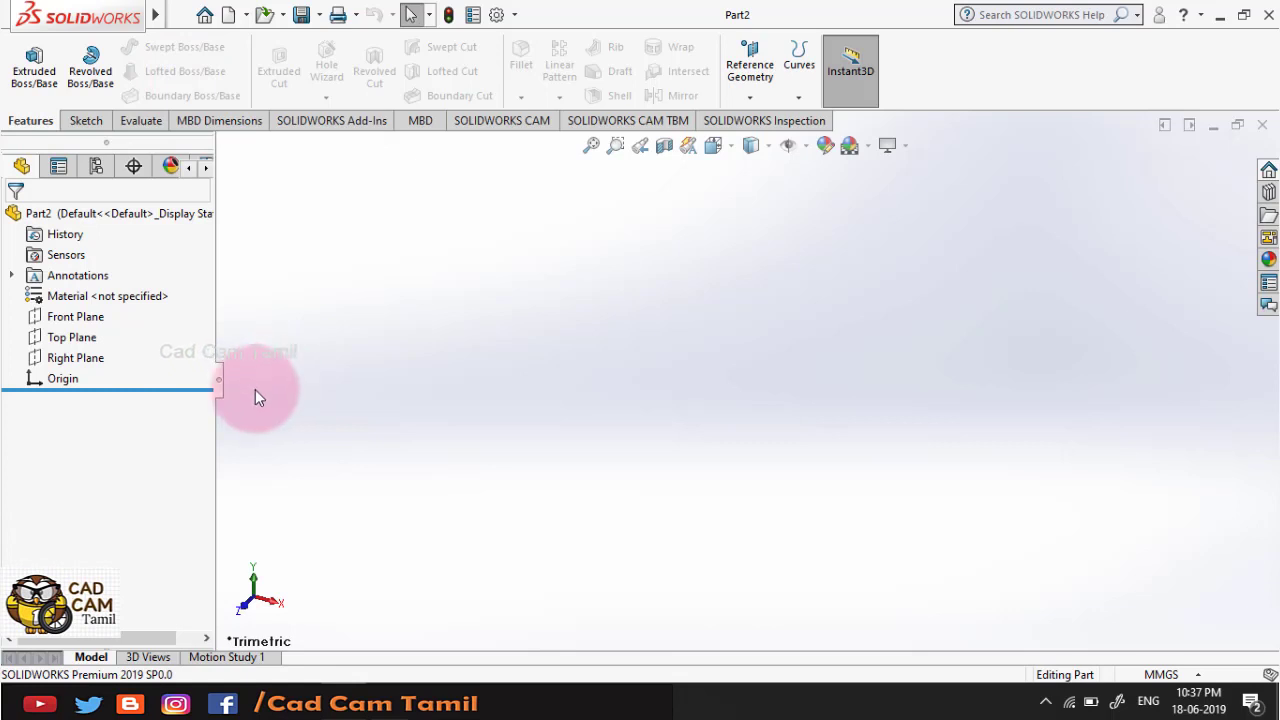
- Draw a centre rectangle from the origin on the Top Plane and exit the sketch as Sketch1
click(36, 338)
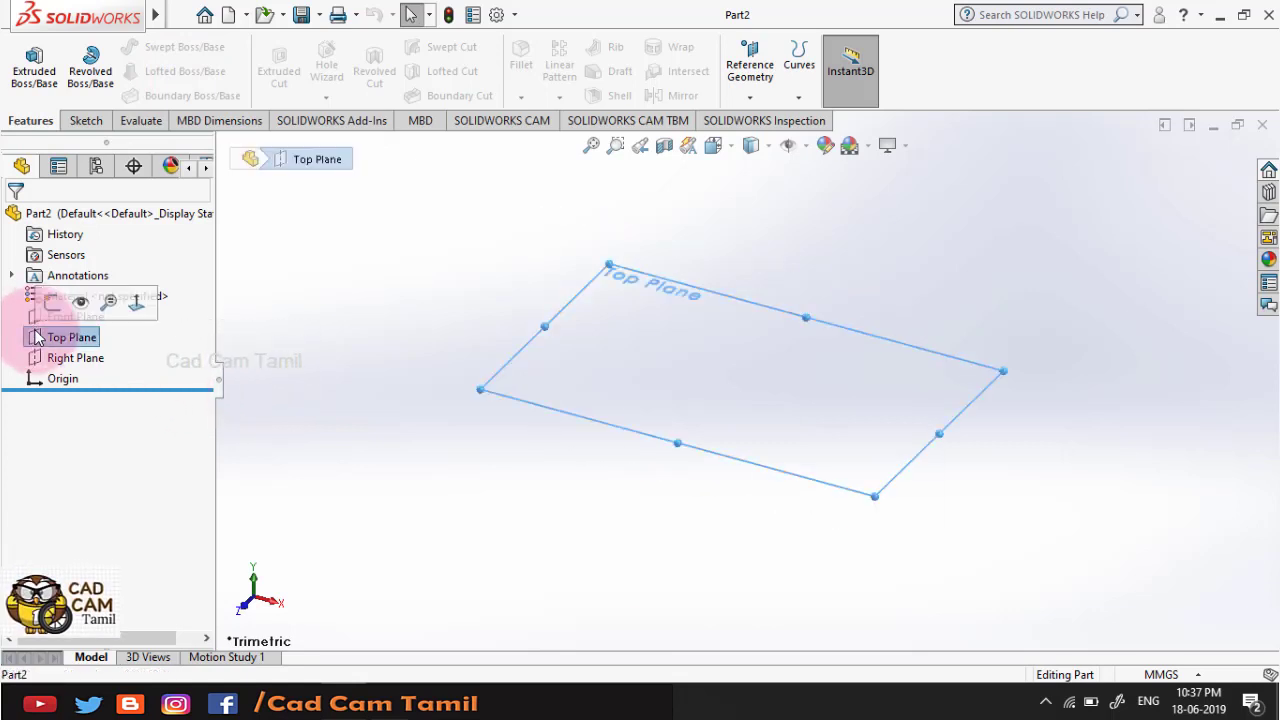
click(88, 318)
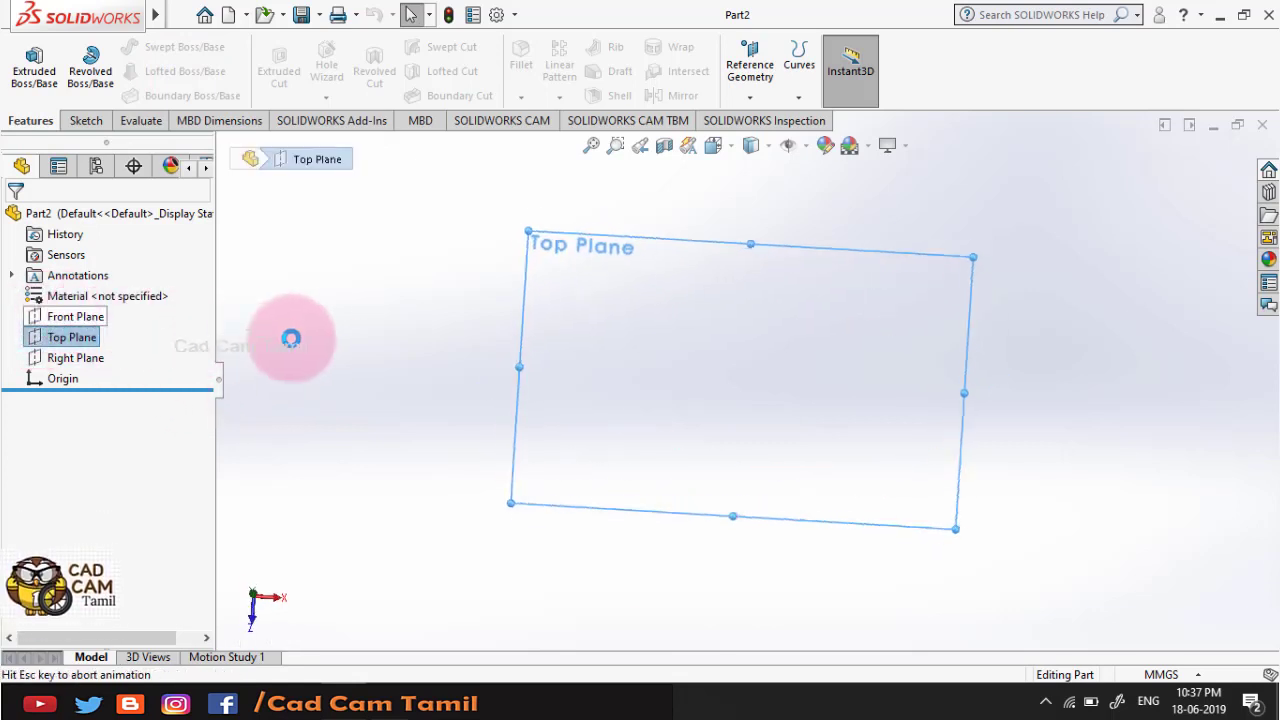
click(141, 71)
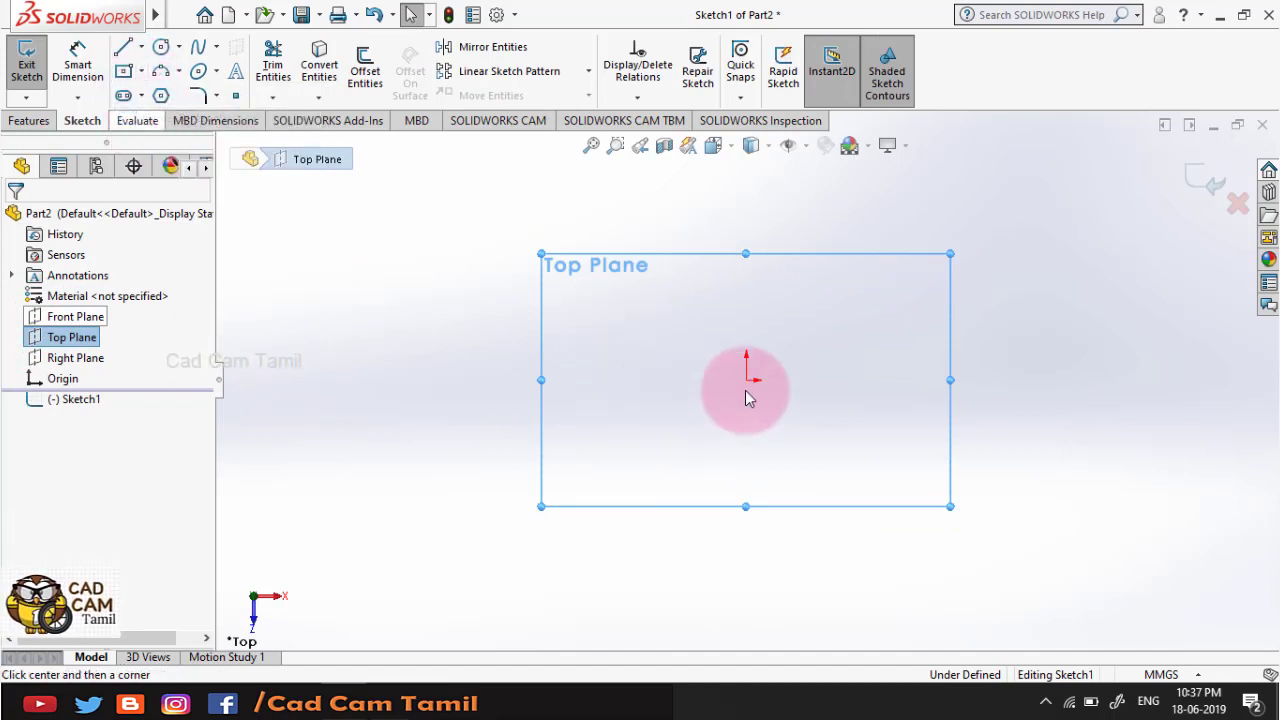
click(855, 297)
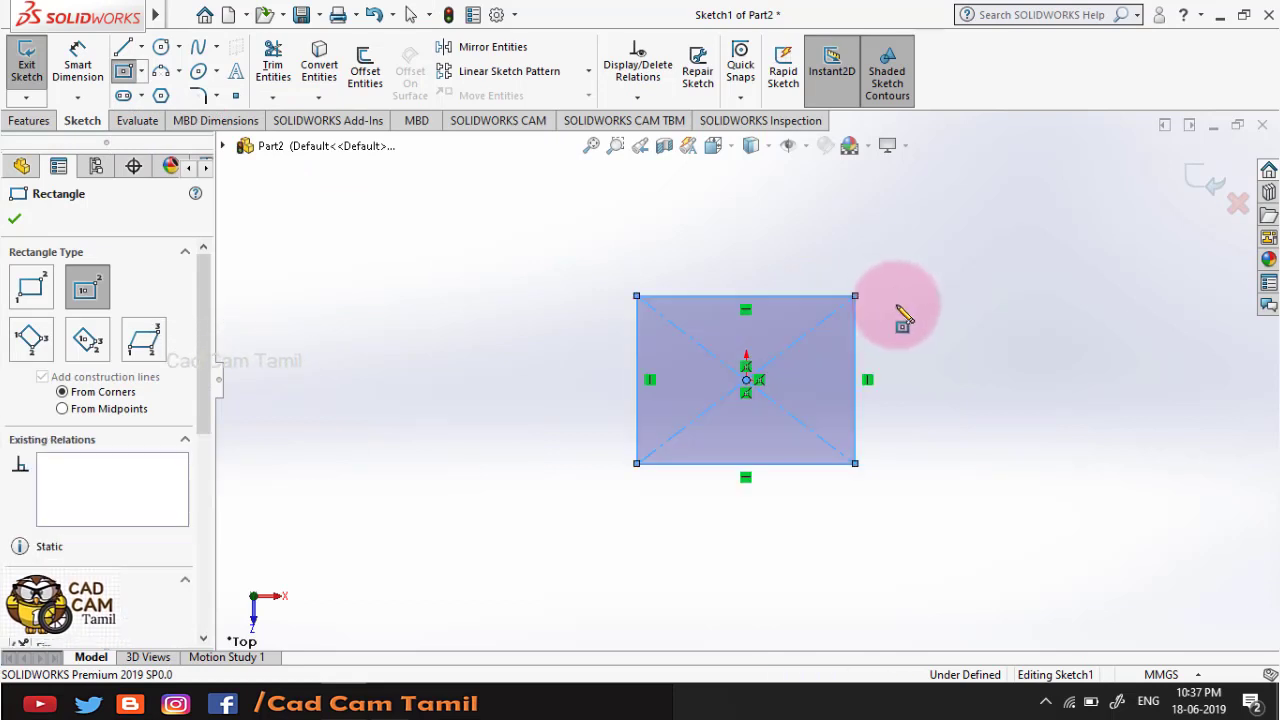
click(15, 220)
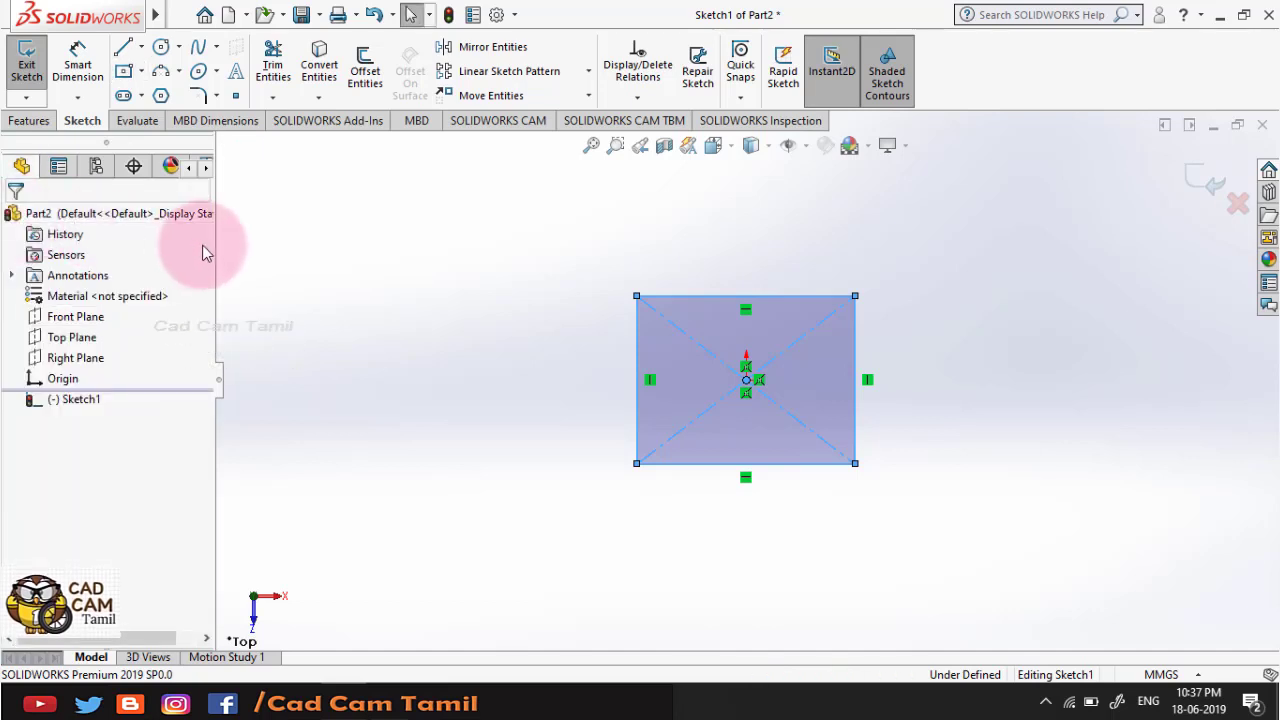
click(1203, 190)
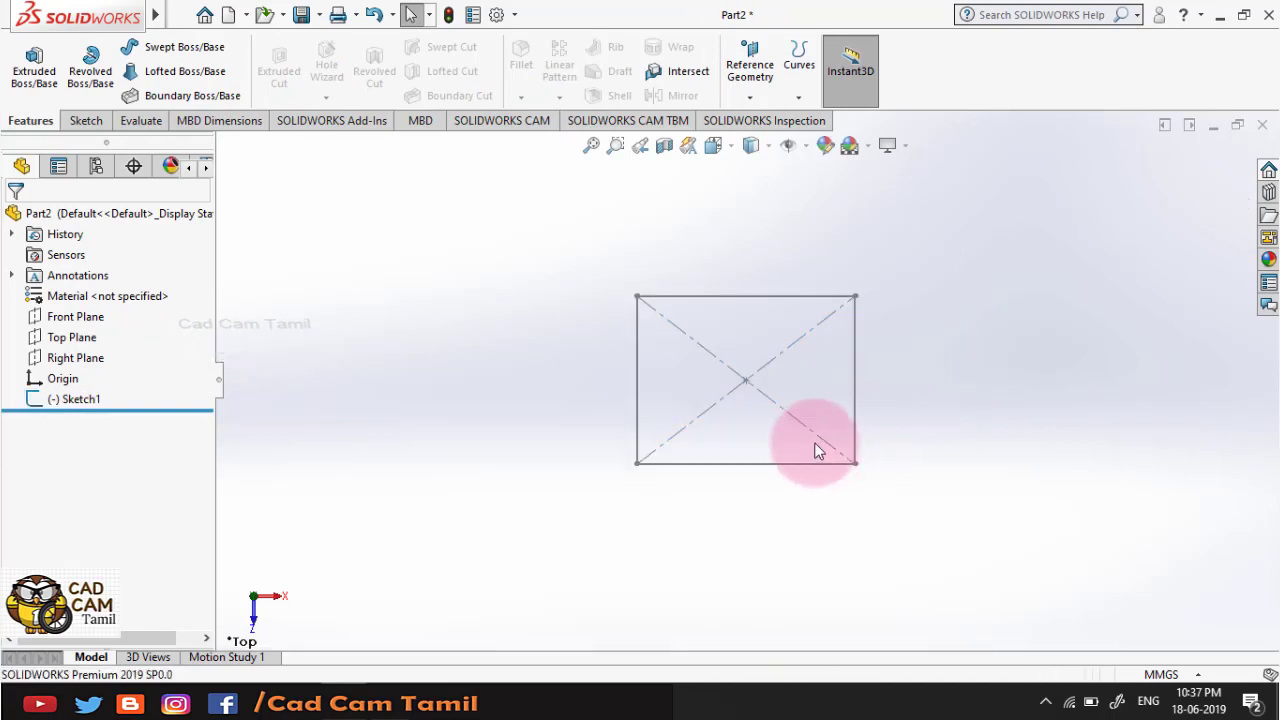
- Orbit to view the rectangle in 3D and select the Top Plane as the reference
middle_drag(814, 449, 800, 289)
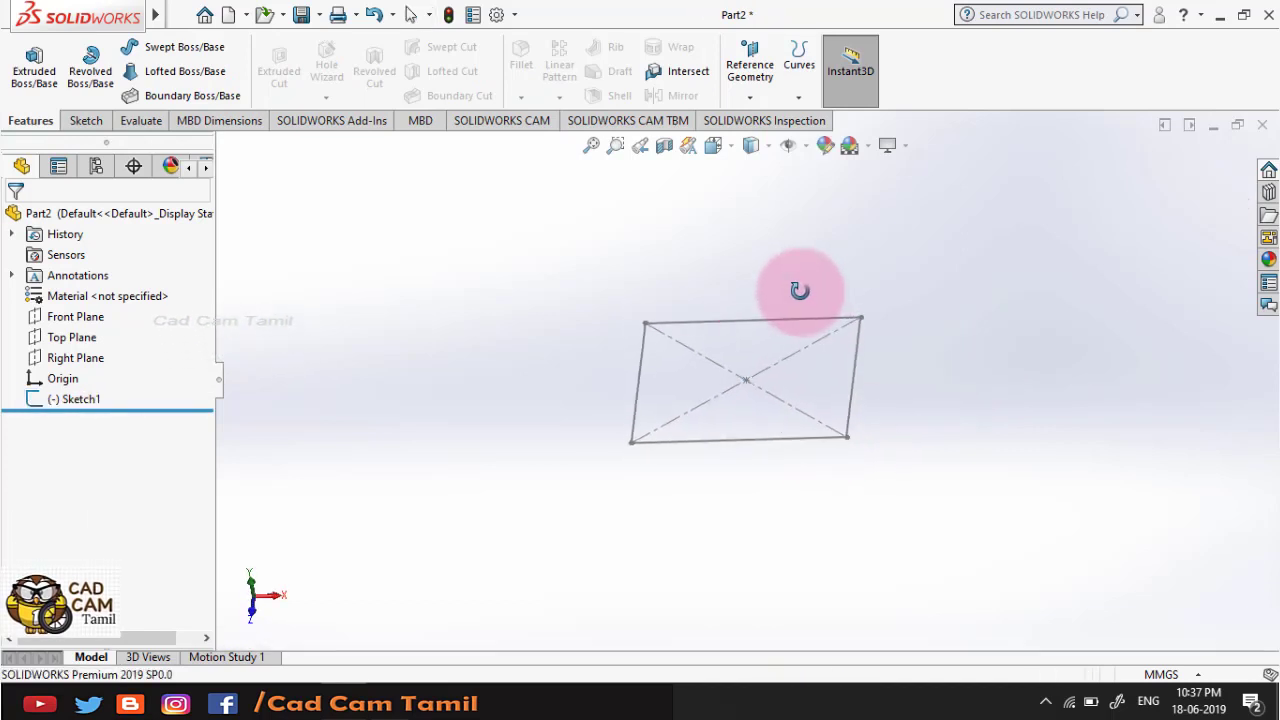
mouse_move(654, 489)
middle_down()
mouse_move(620, 504)
mouse_move(766, 317)
mouse_move(686, 486)
middle_up()
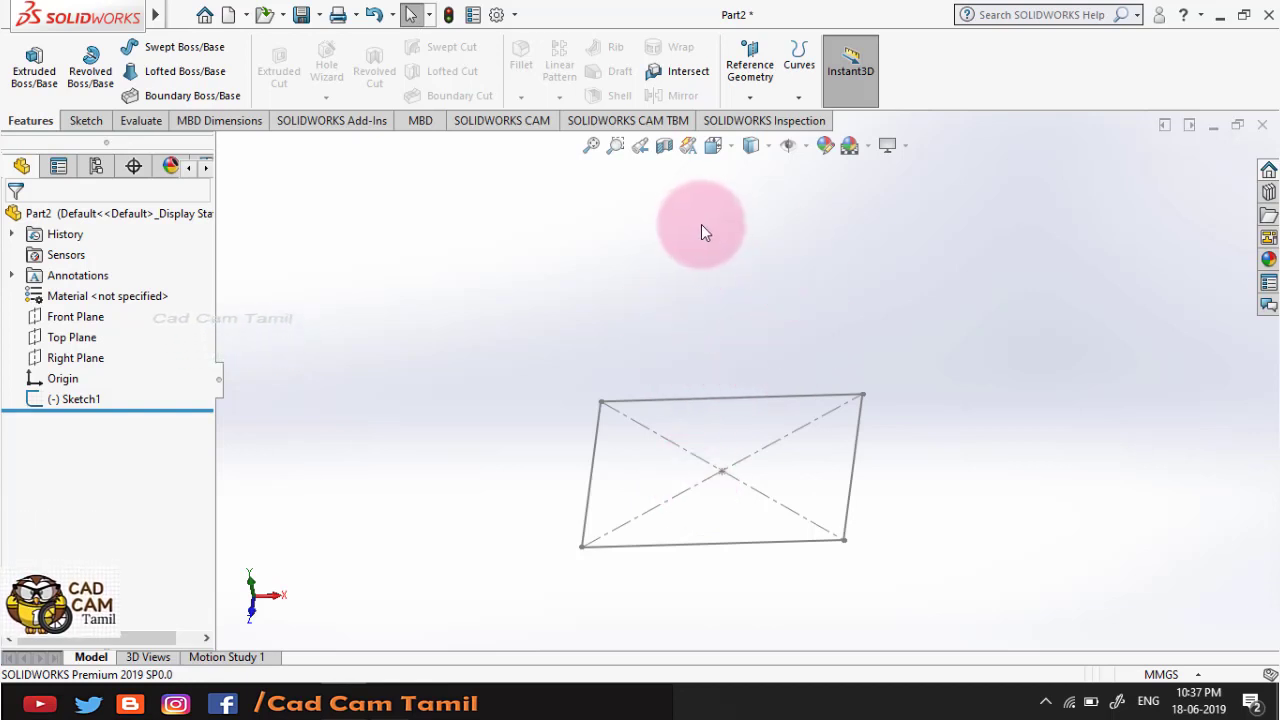
click(86, 340)
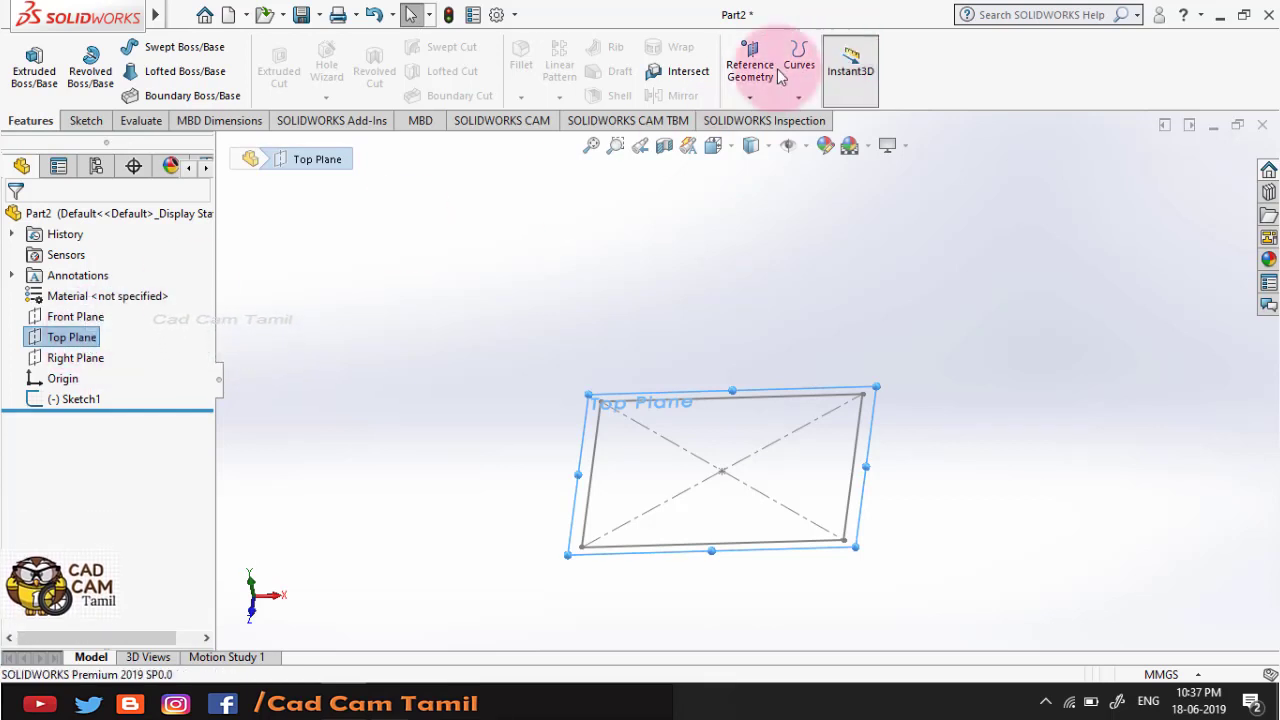
- Create reference plane Plane1 offset 50.00mm from the Top Plane
click(752, 94)
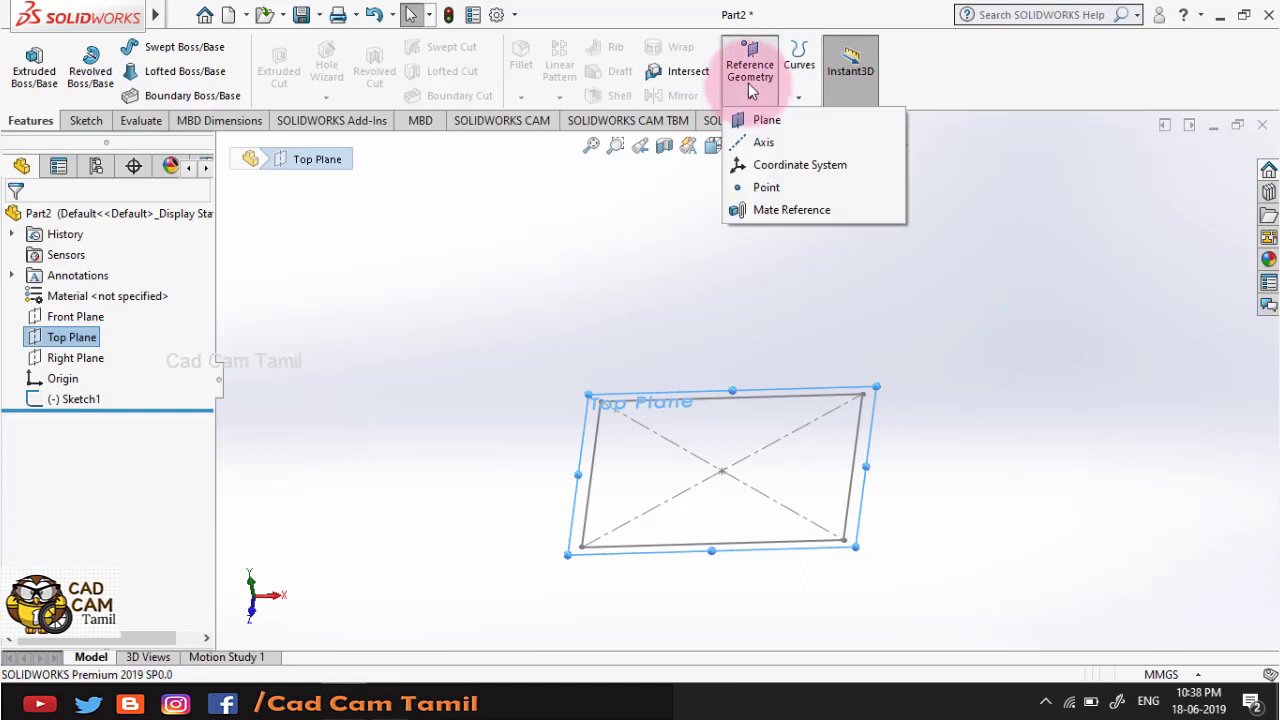
click(762, 118)
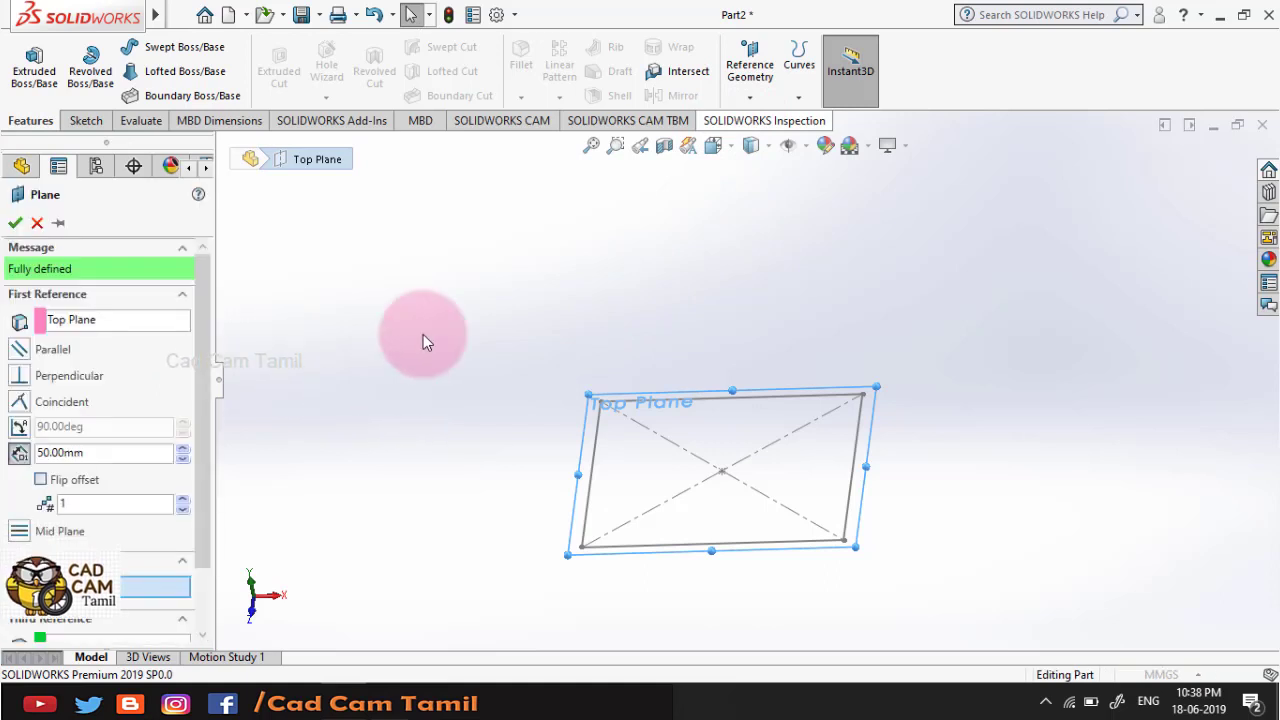
click(95, 455)
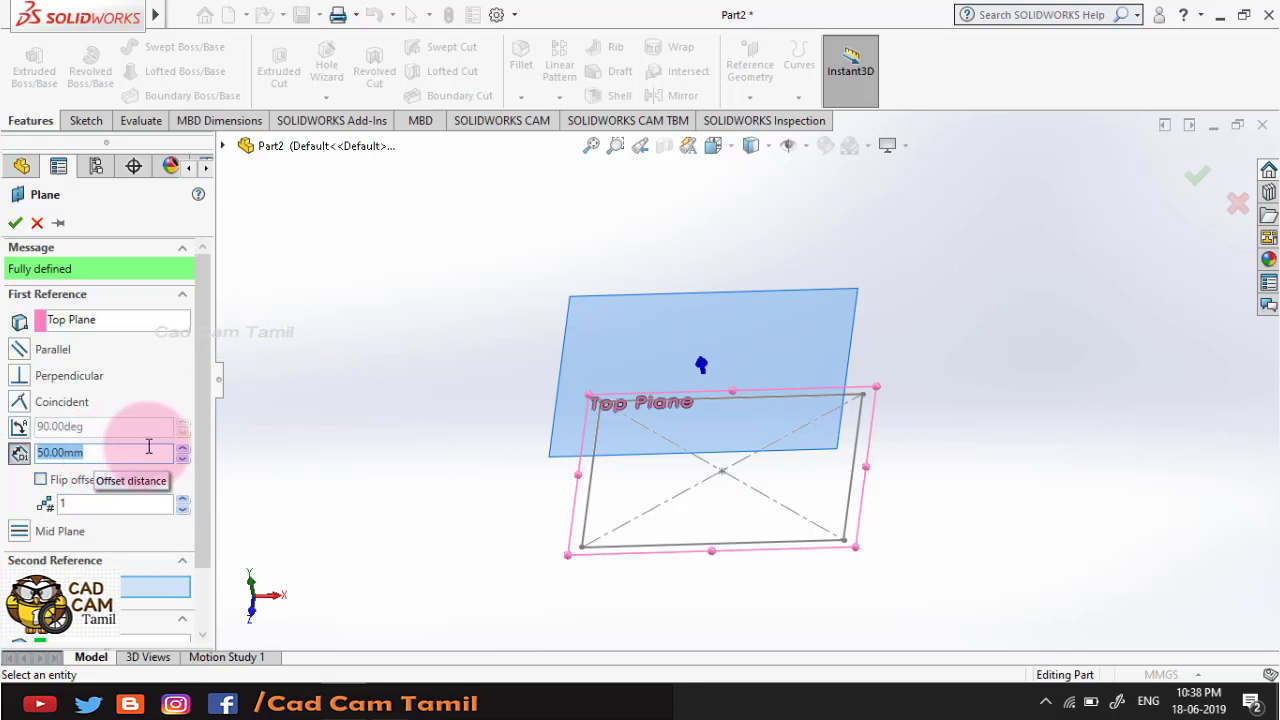
click(1071, 297)
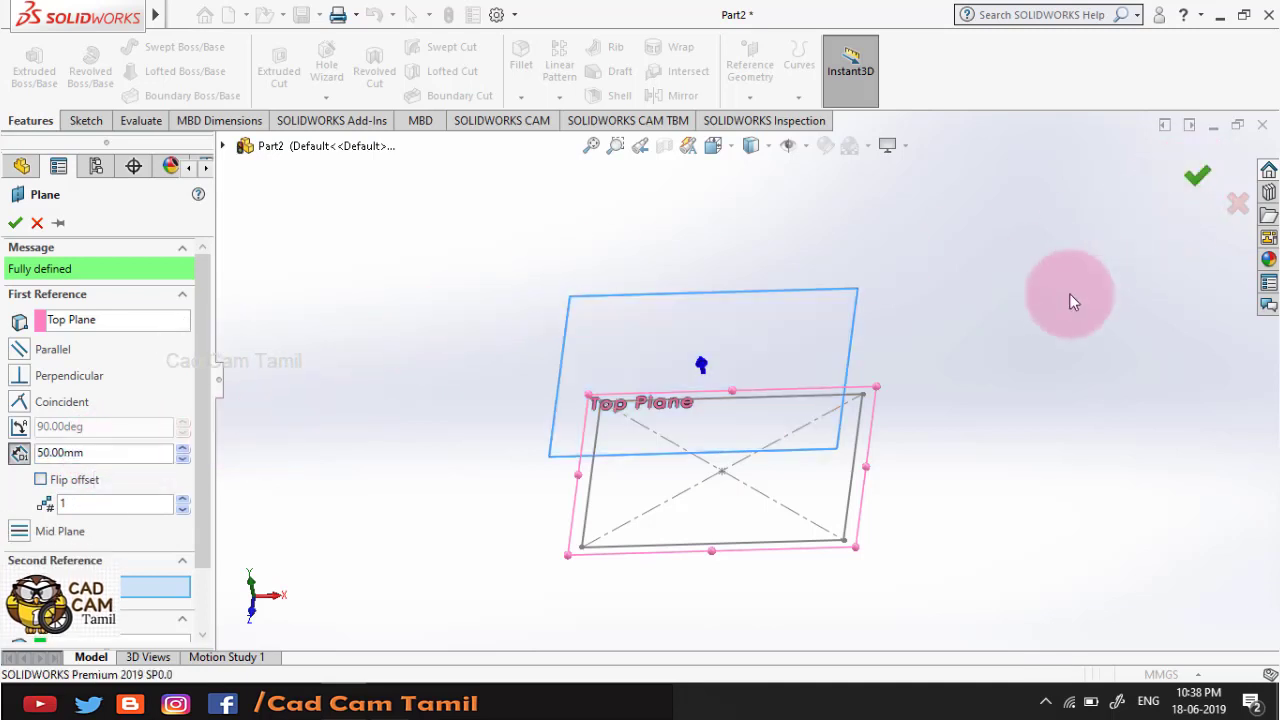
right_click(1058, 301)
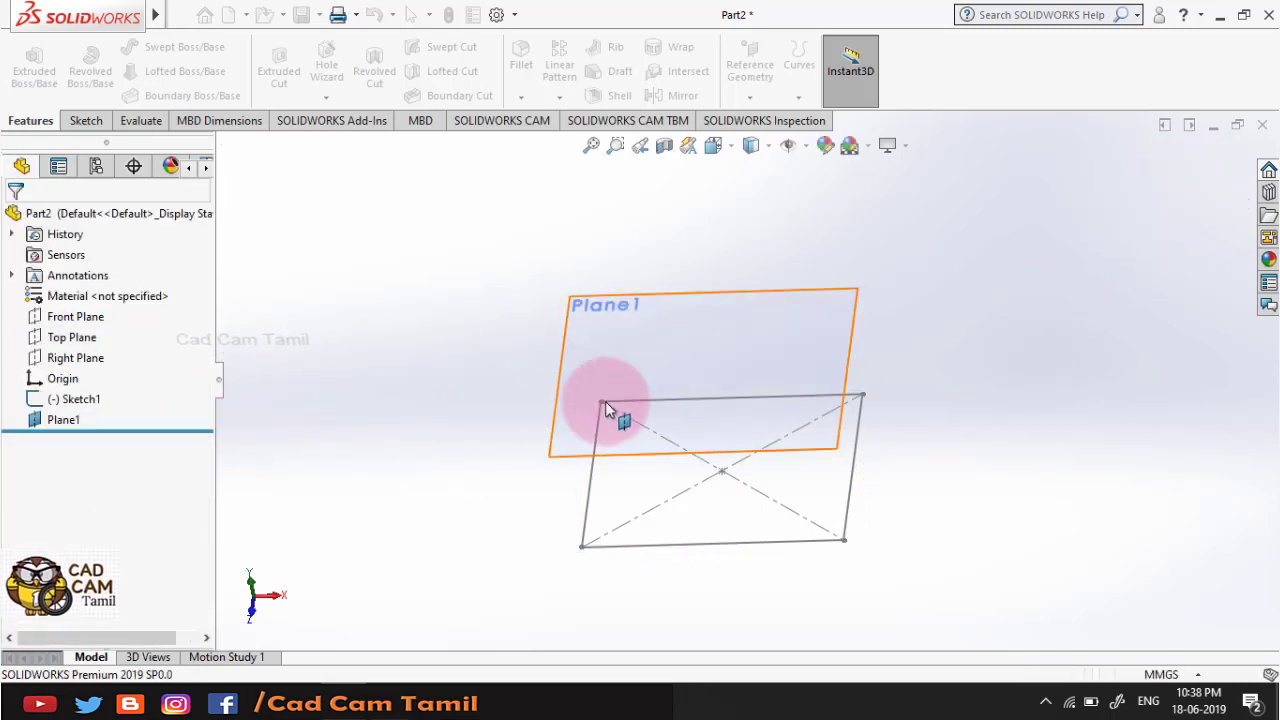
- On Plane1, viewed face-on, draw a smaller origin-centred rectangle and exit as Sketch2
click(580, 376)
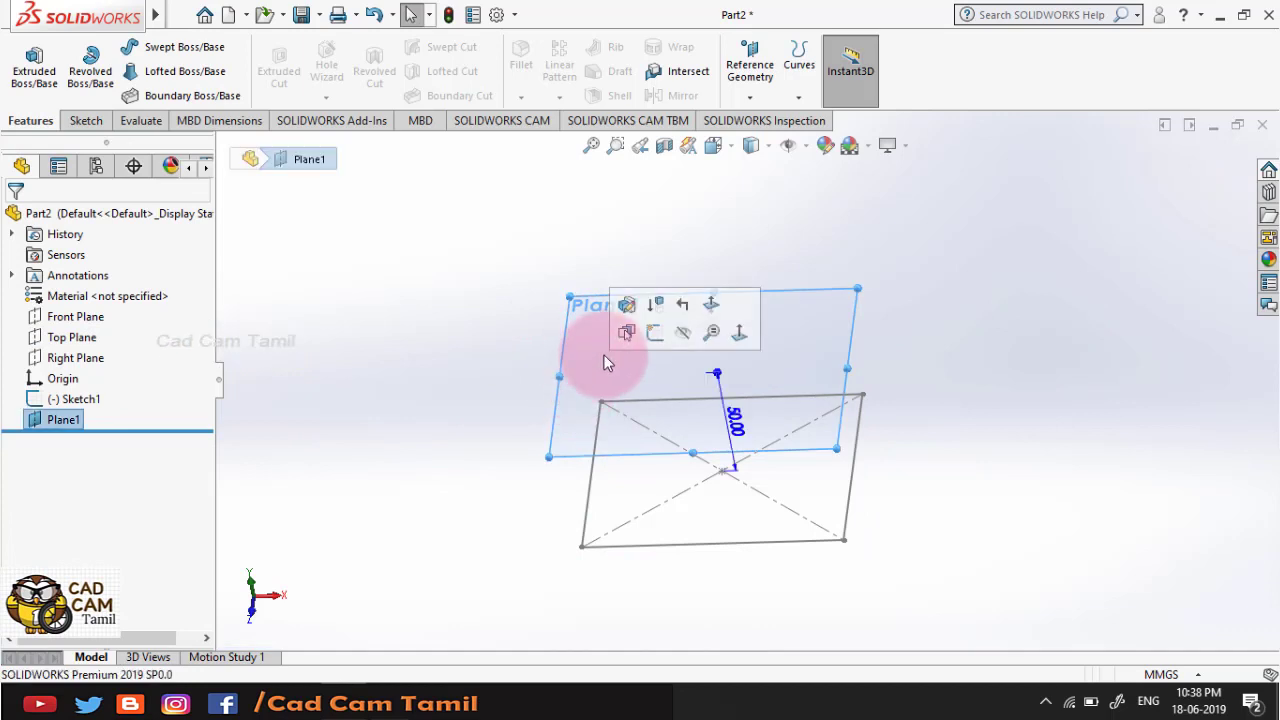
click(654, 337)
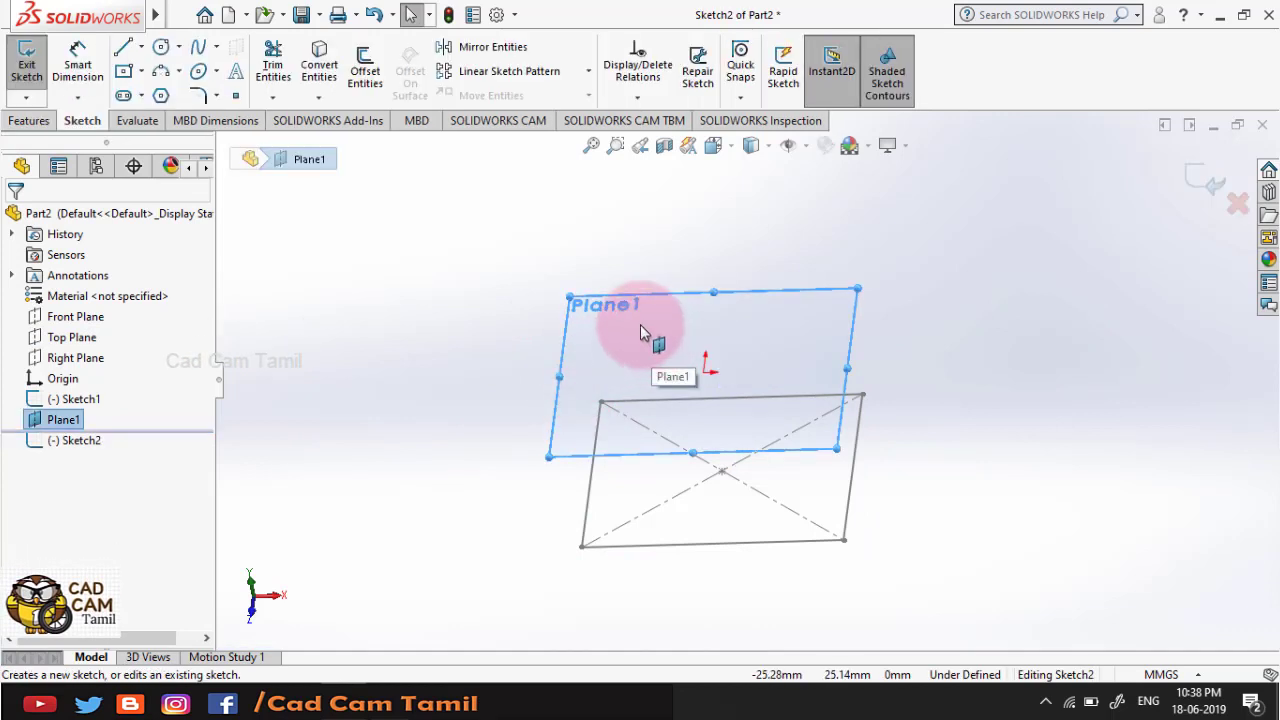
key(ctrl+8)
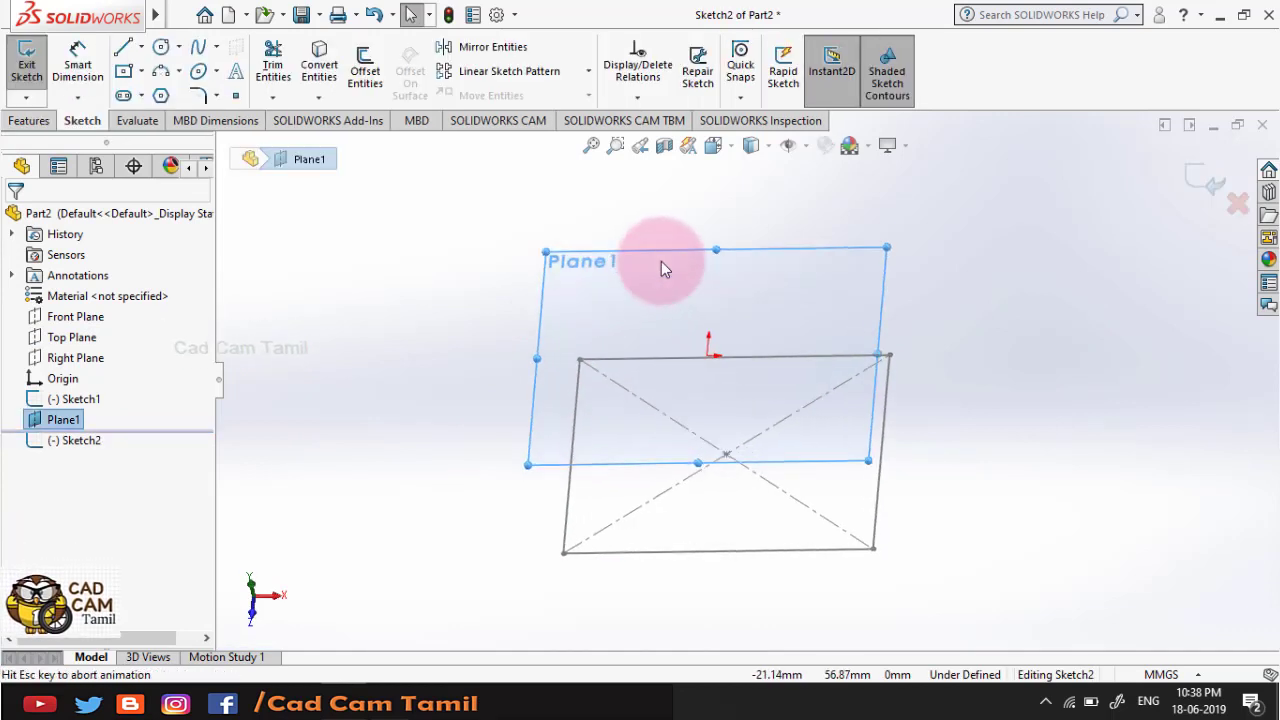
click(137, 74)
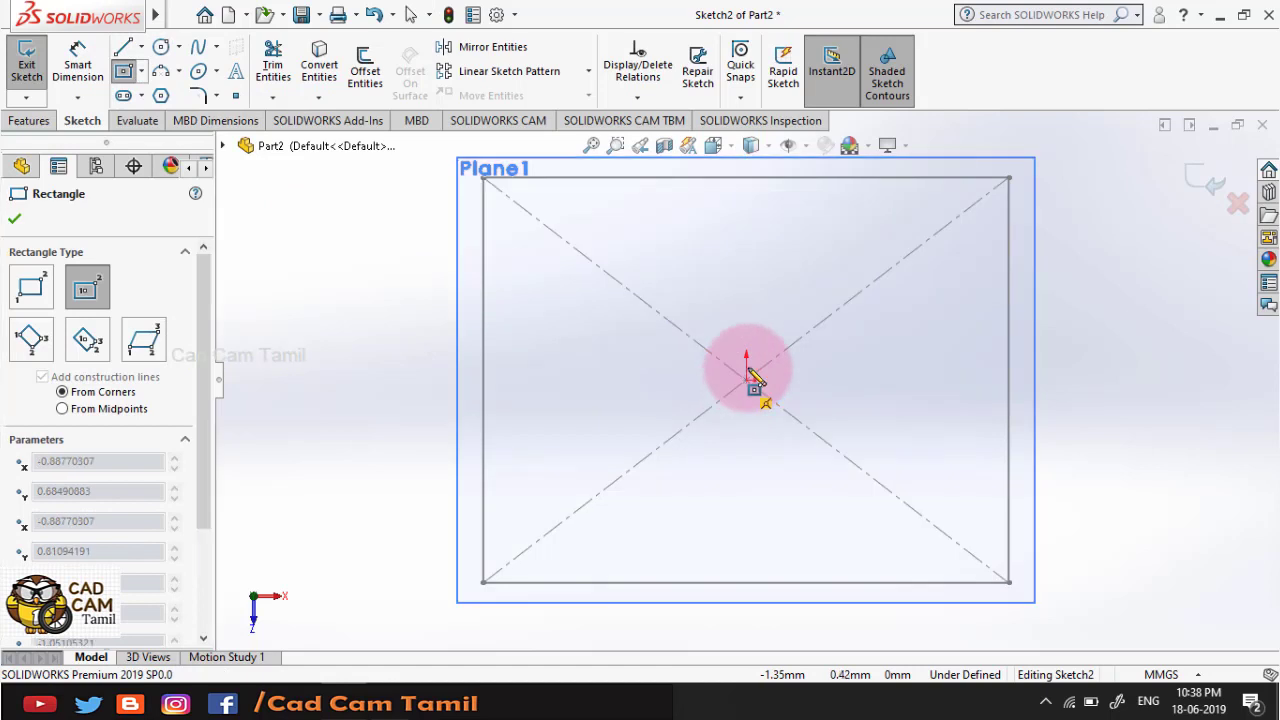
drag(742, 382, 858, 296)
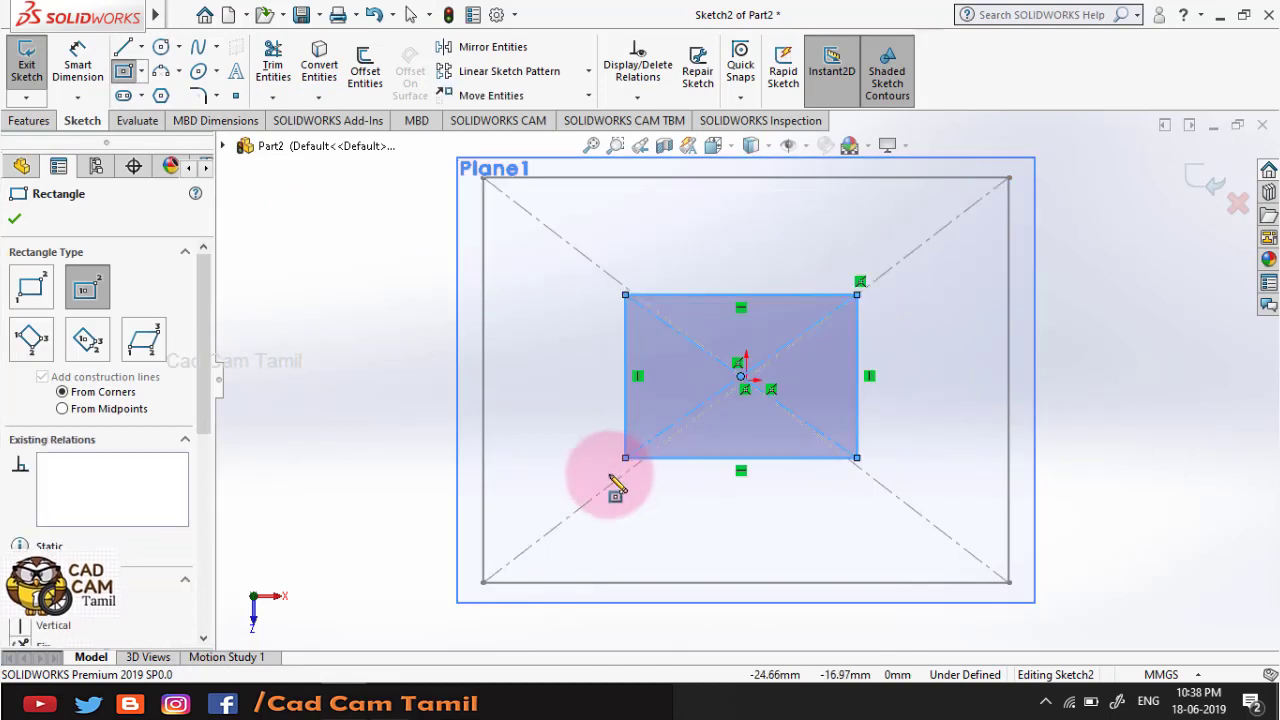
click(1212, 186)
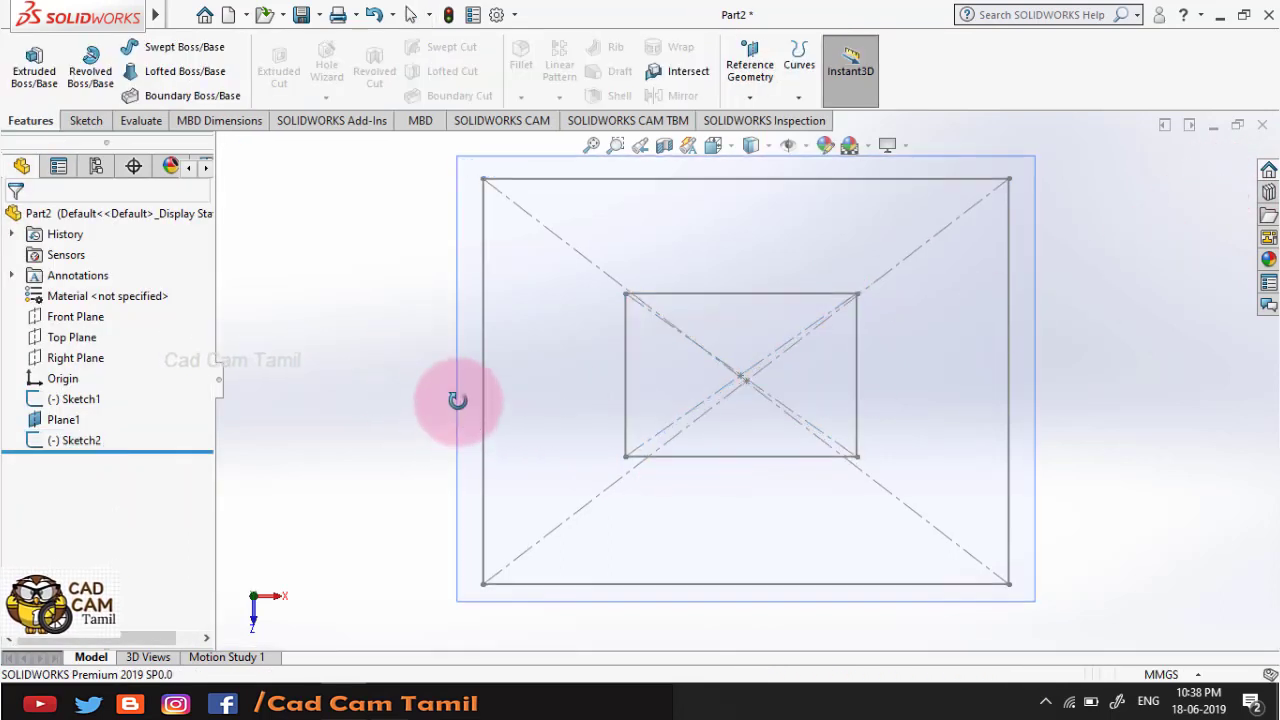
mouse_move(457, 400)
middle_down()
mouse_move(462, 330)
mouse_move(500, 349)
mouse_move(514, 251)
mouse_move(681, 389)
middle_up()
middle_drag(775, 347, 777, 336)
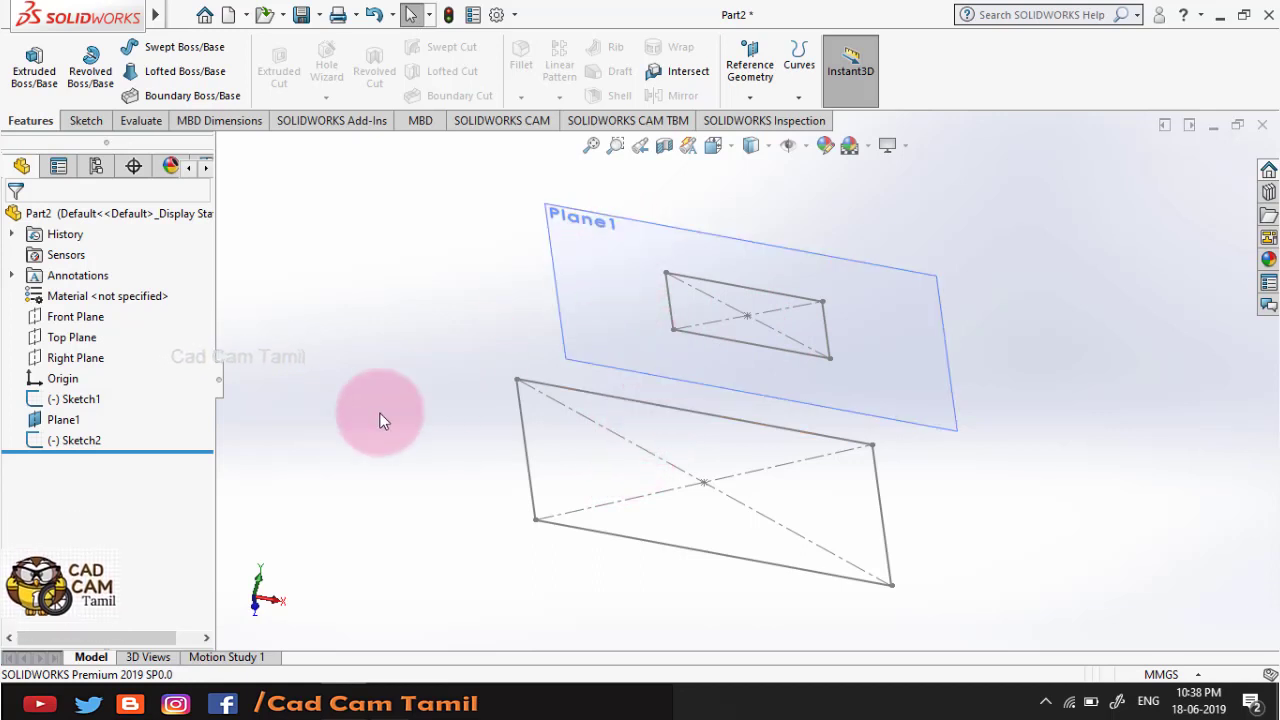
- Hide Plane1 from the model view
click(60, 424)
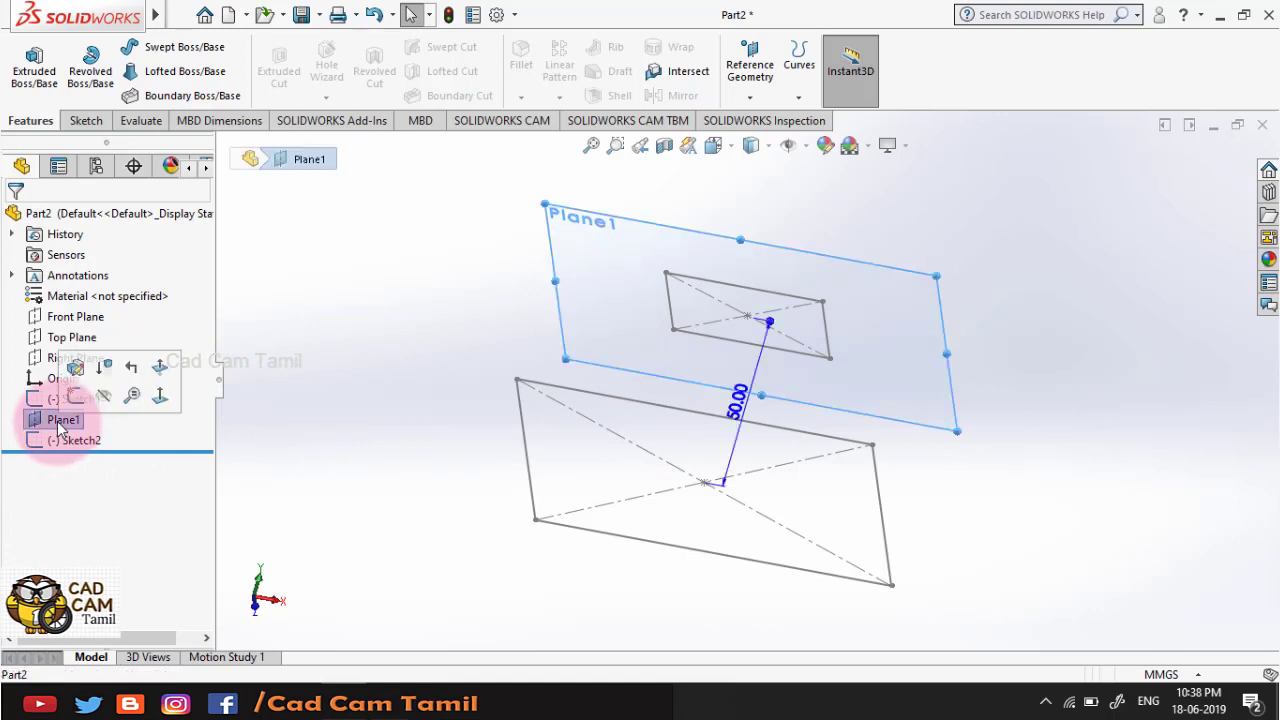
click(108, 395)
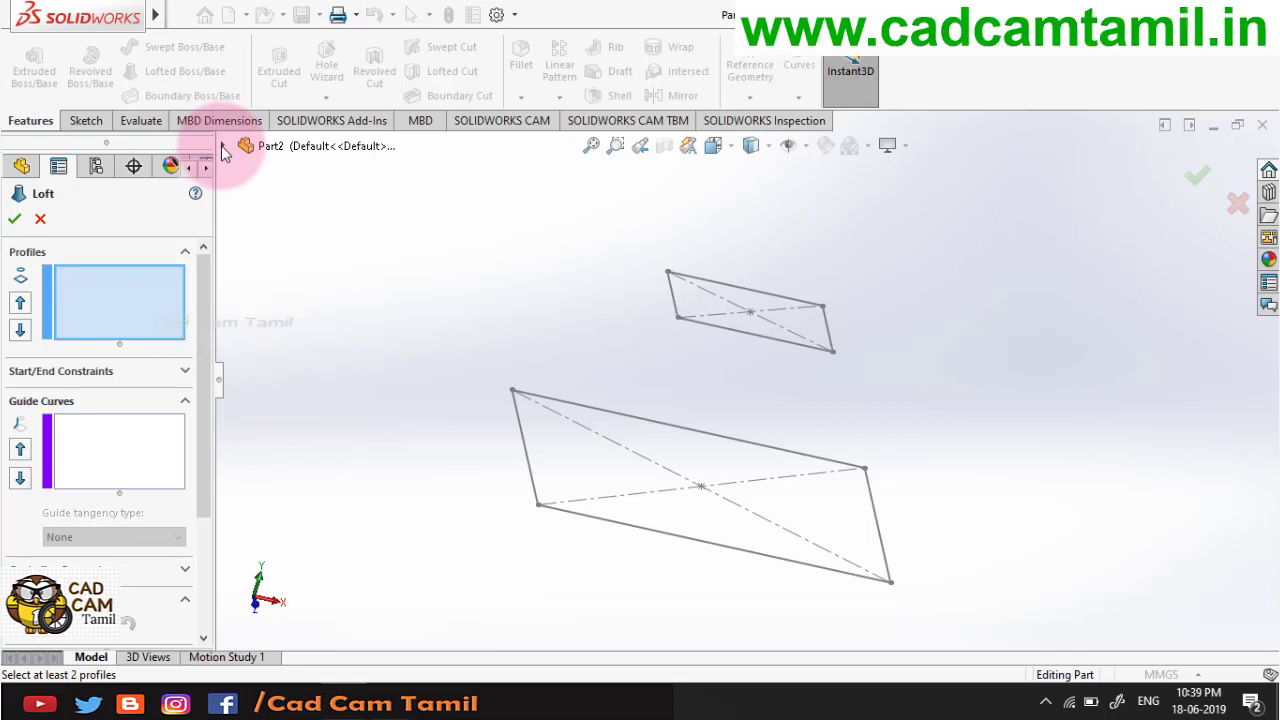
- Pick Sketch1 and Sketch2 as loft profiles, inspect the twisted preview, then clear the profile list
click(221, 145)
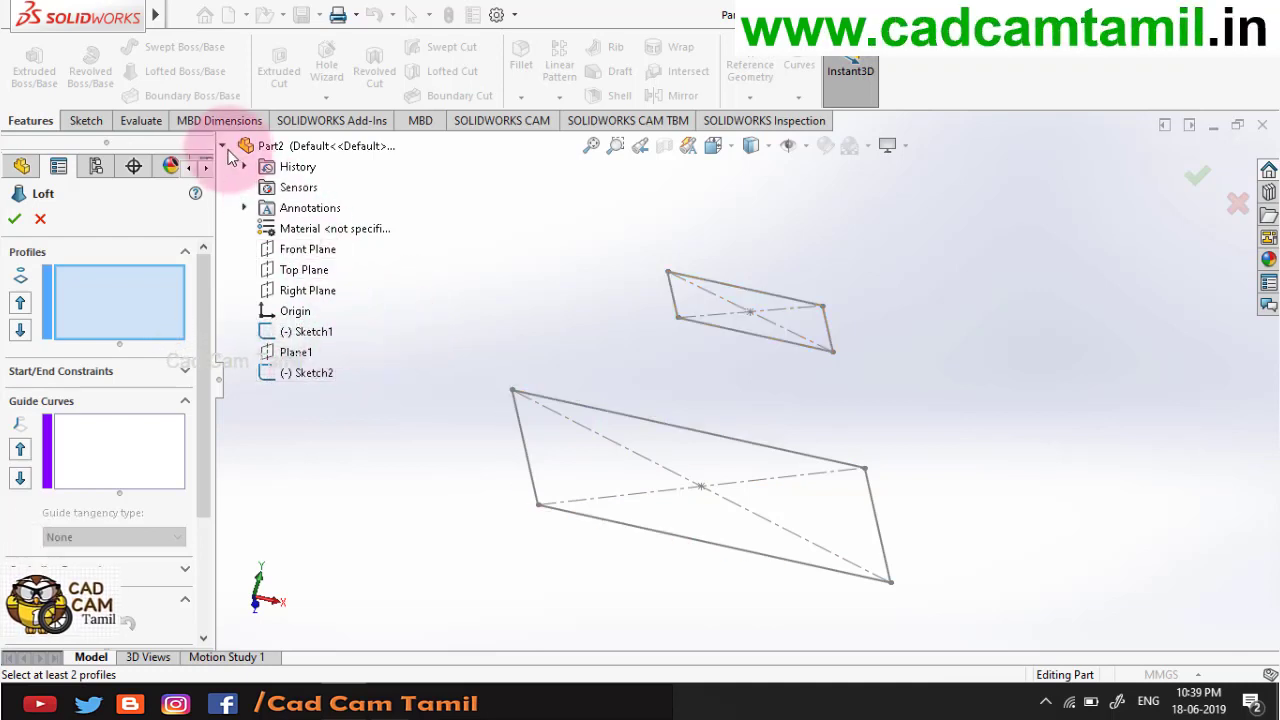
click(222, 146)
click(830, 572)
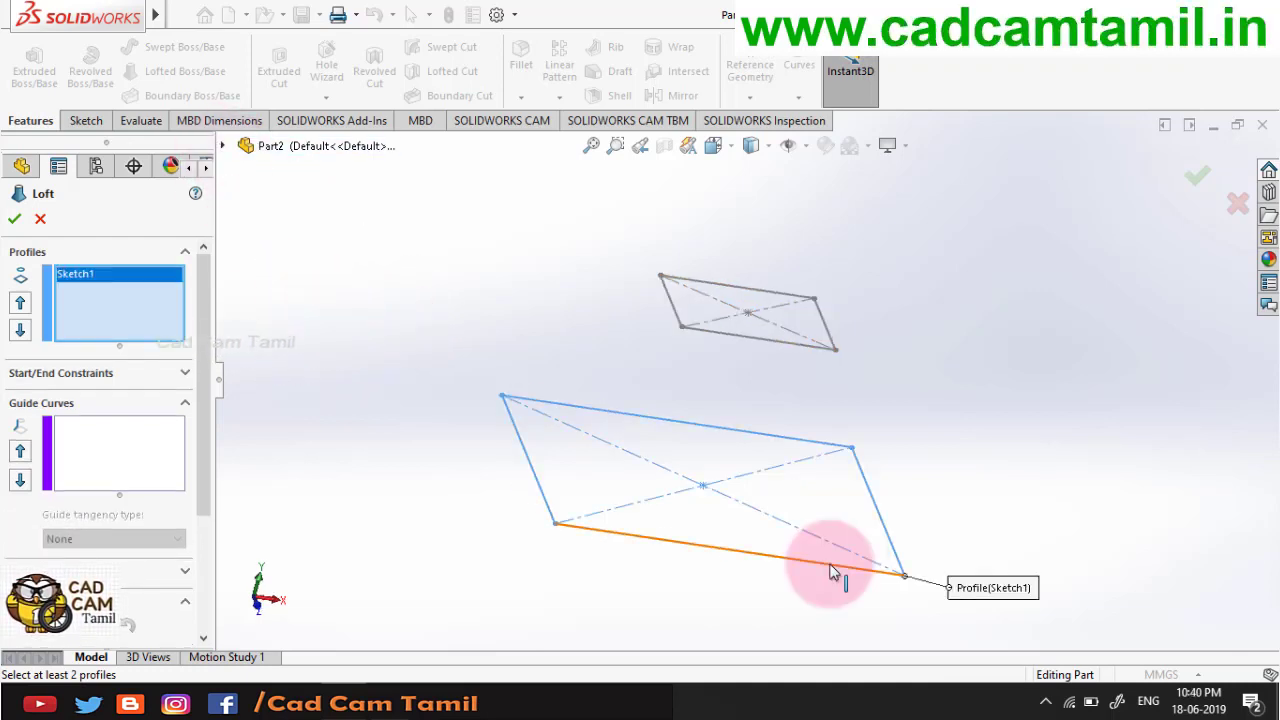
click(744, 287)
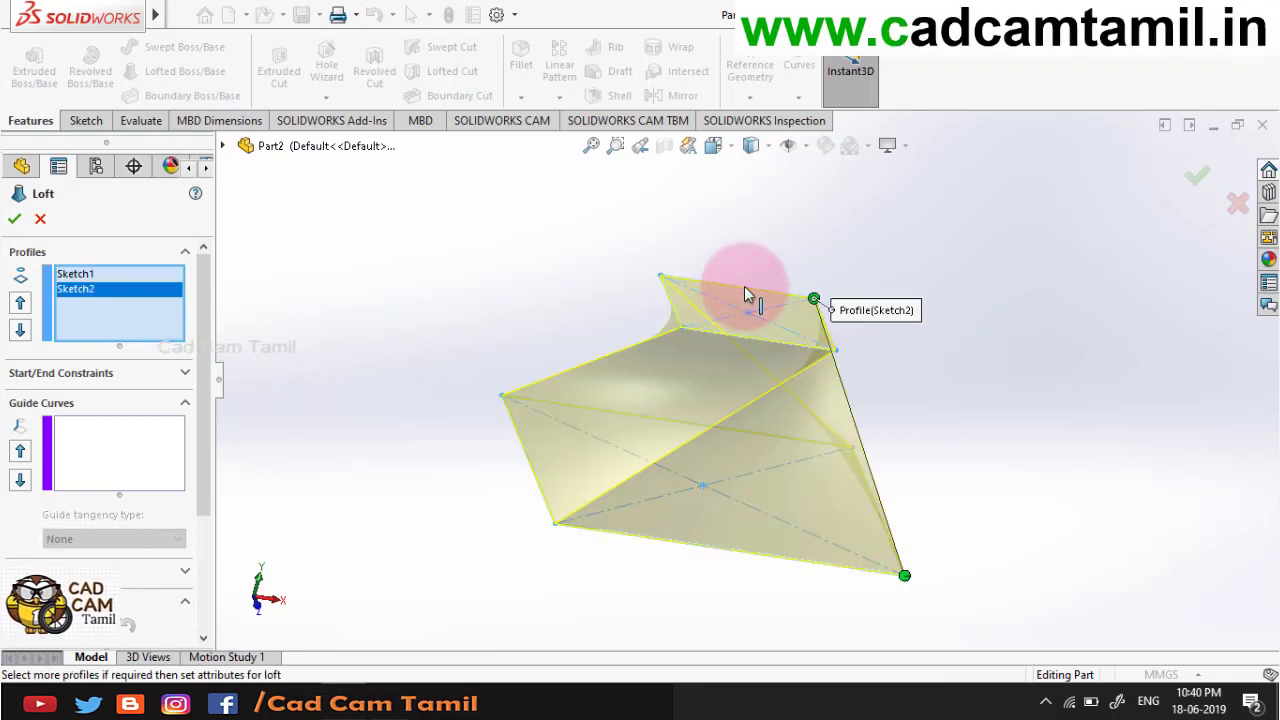
middle_drag(978, 384, 894, 380)
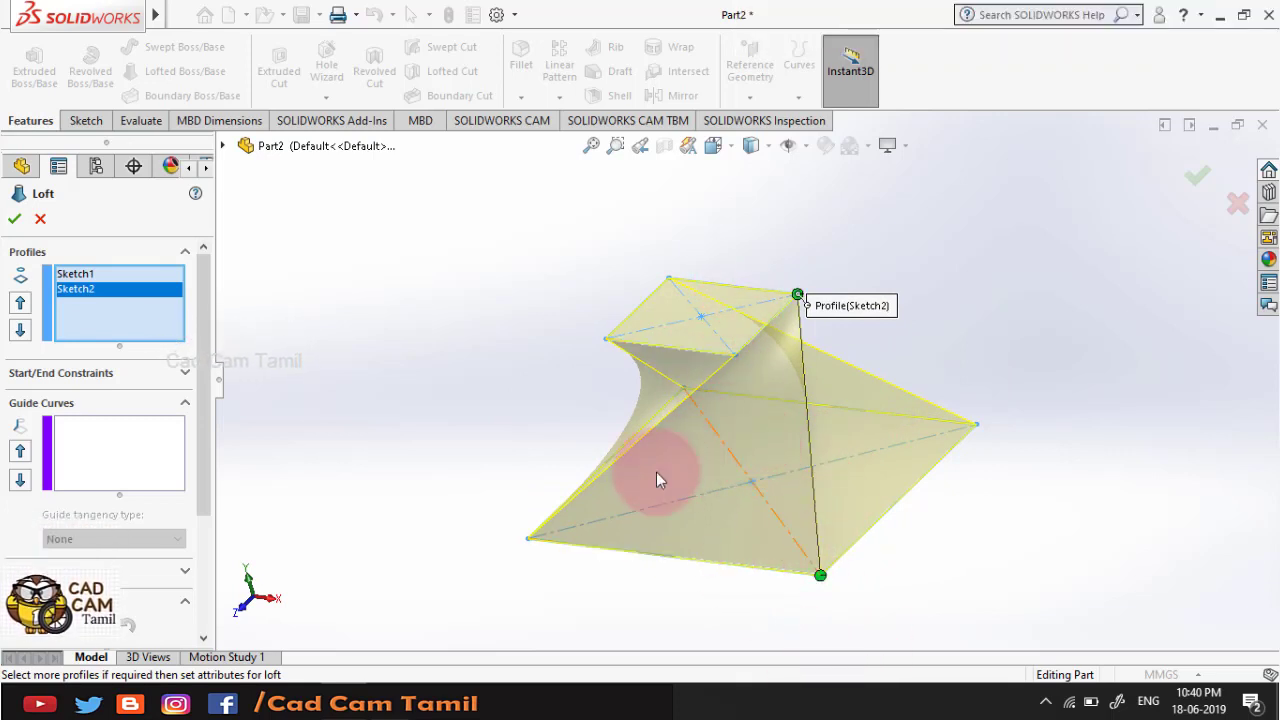
right_click(97, 281)
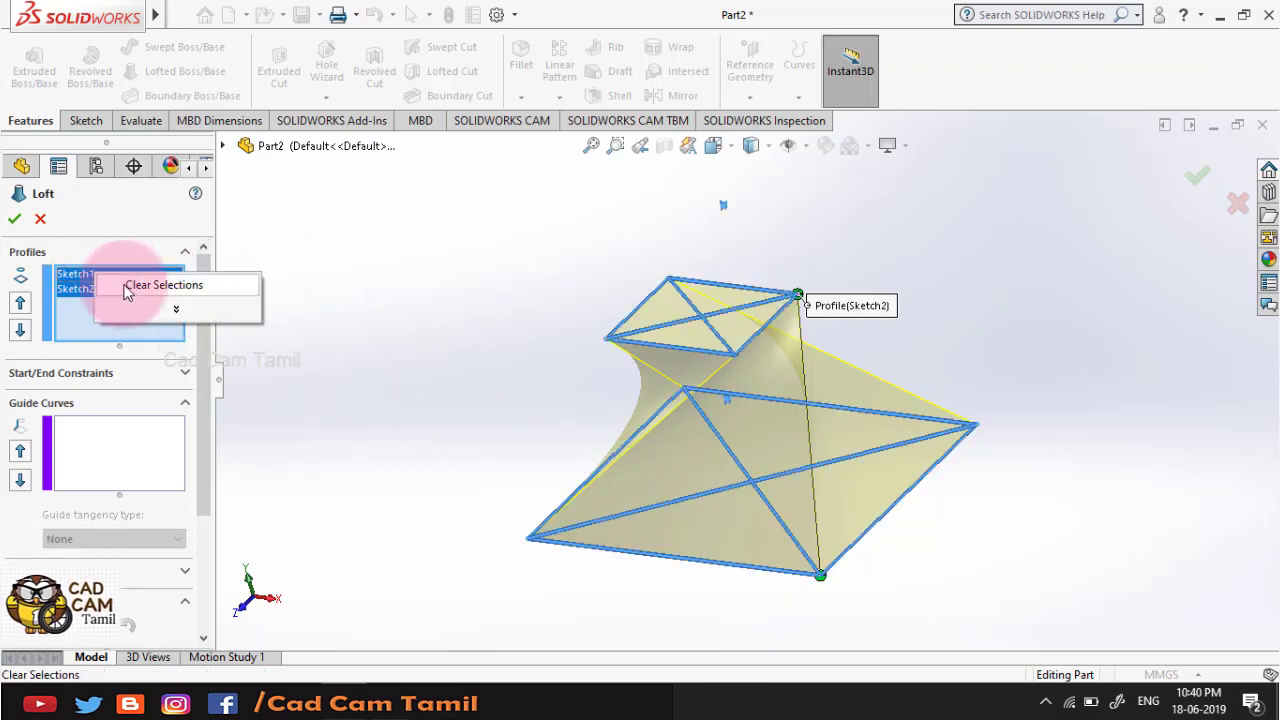
click(127, 289)
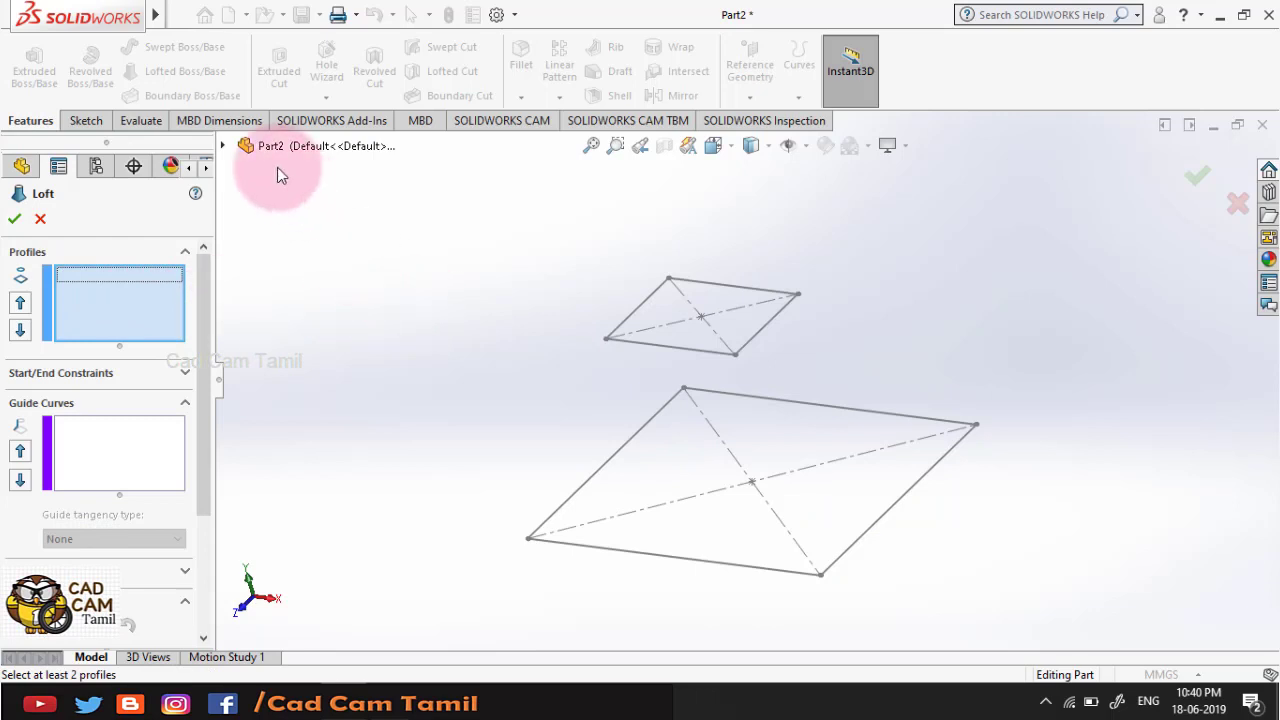
- Loft Sketch1 to Sketch2 with the connector on matching corners, creating Loft1
click(223, 145)
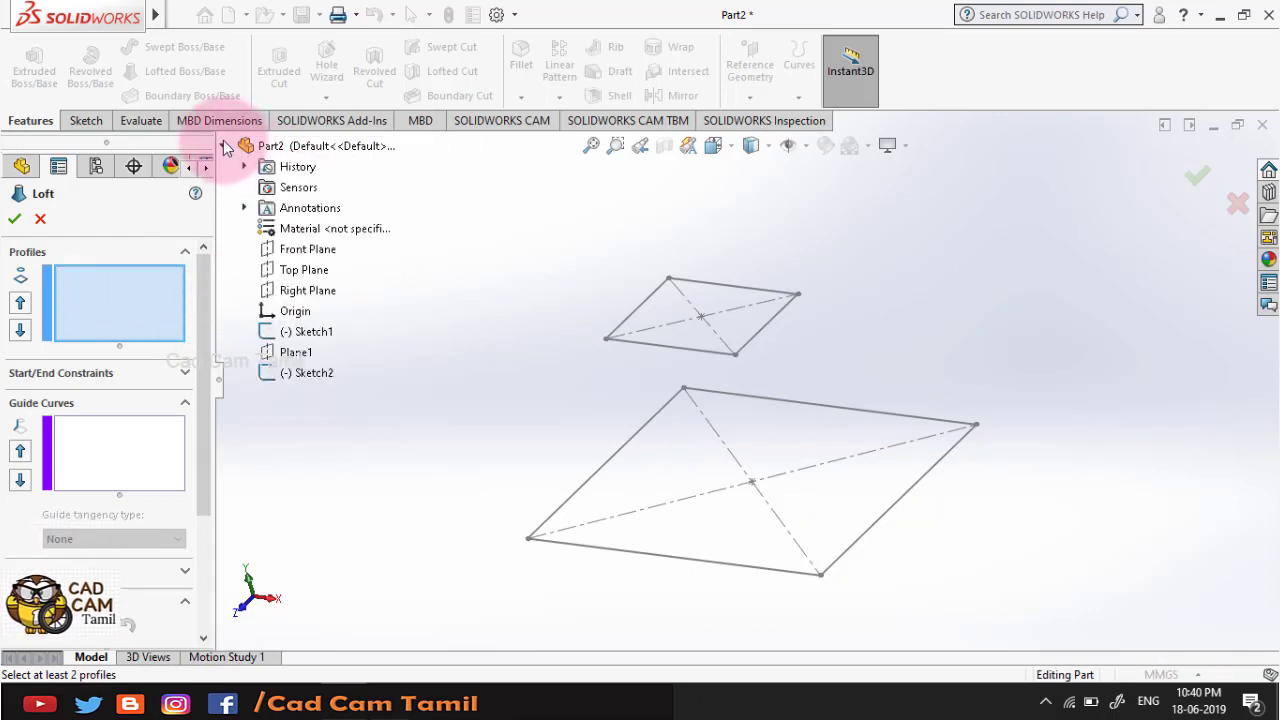
click(304, 331)
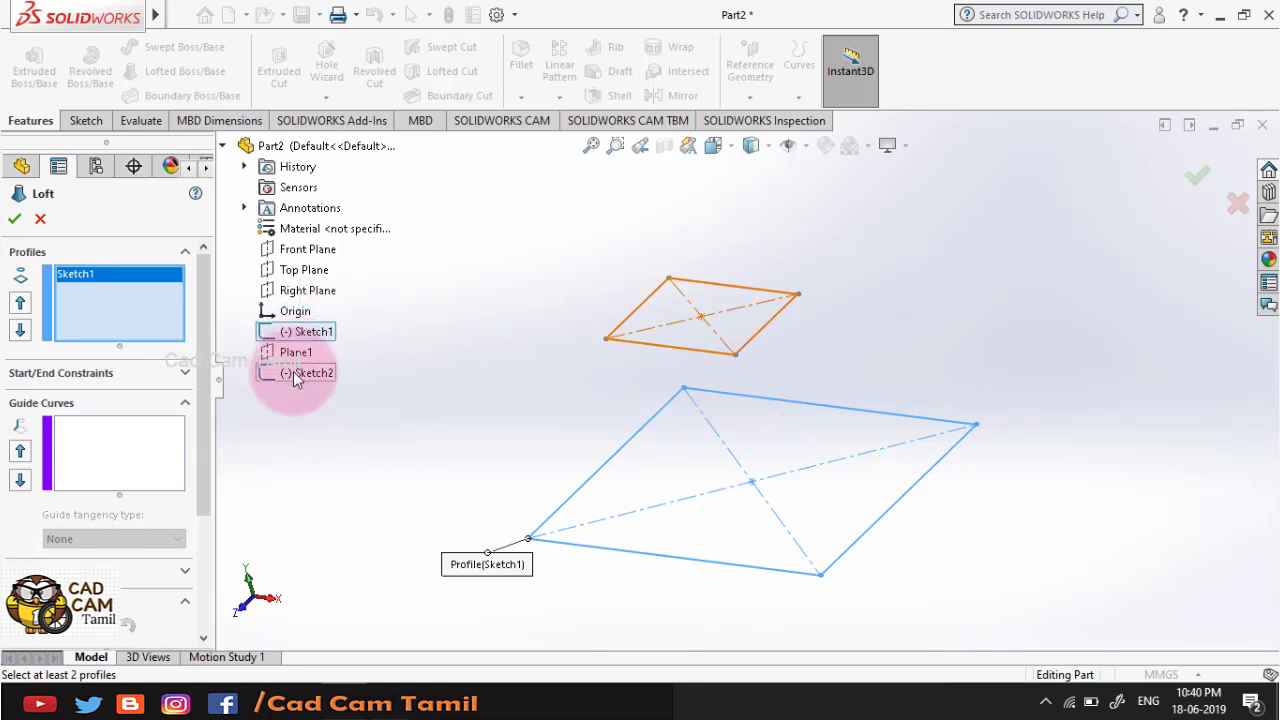
click(293, 372)
drag(561, 397, 636, 333)
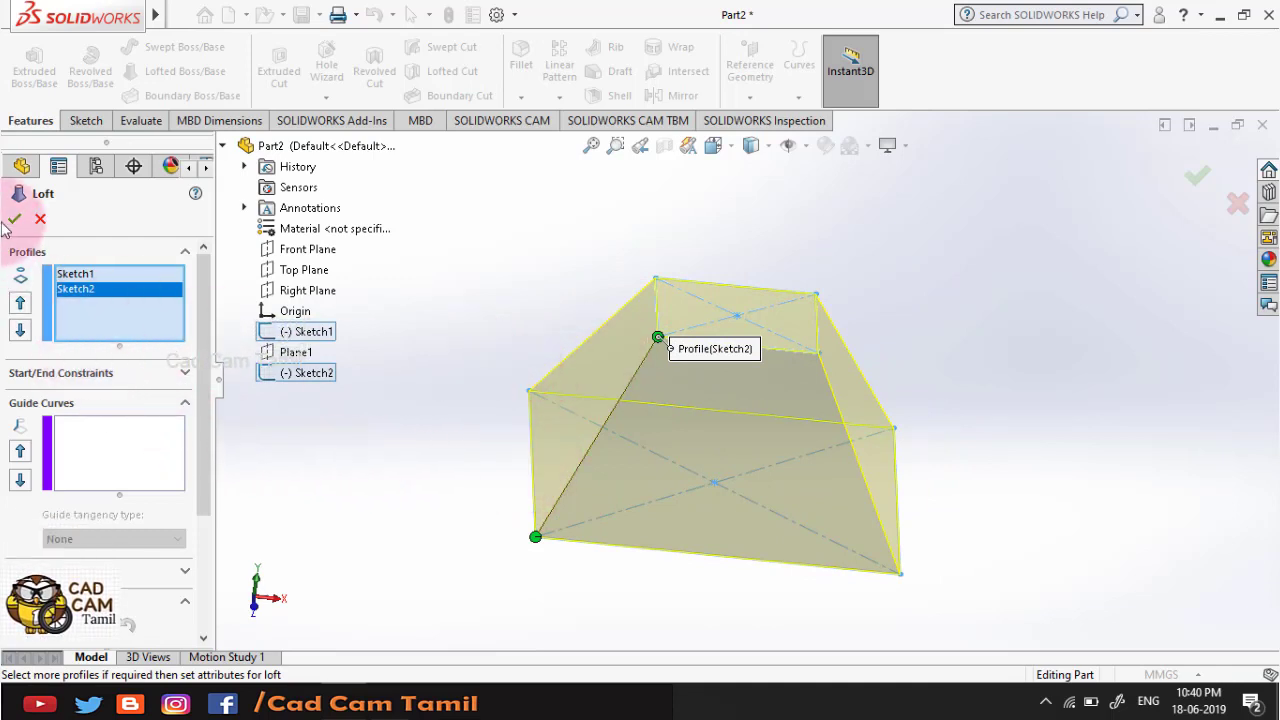
right_click(450, 290)
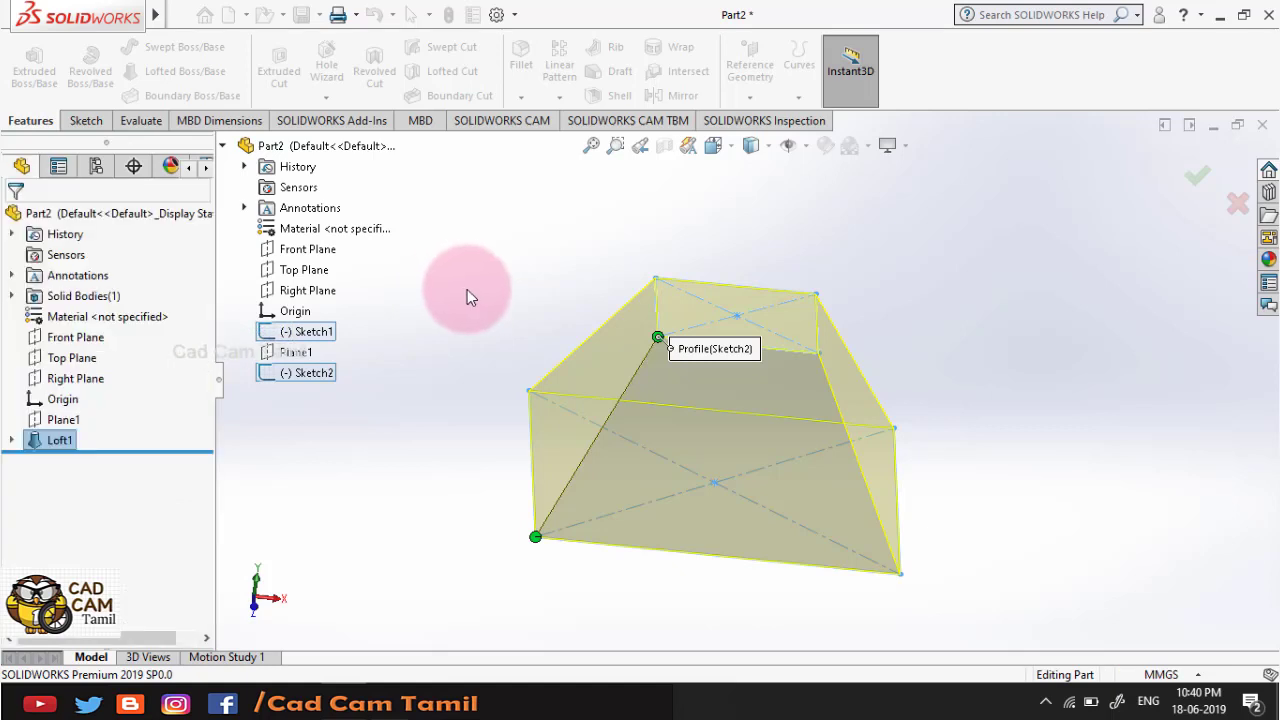
- Expand Loft1 to show Sketch1 and Sketch2 beneath it, then select Loft1
middle_drag(668, 252, 666, 409)
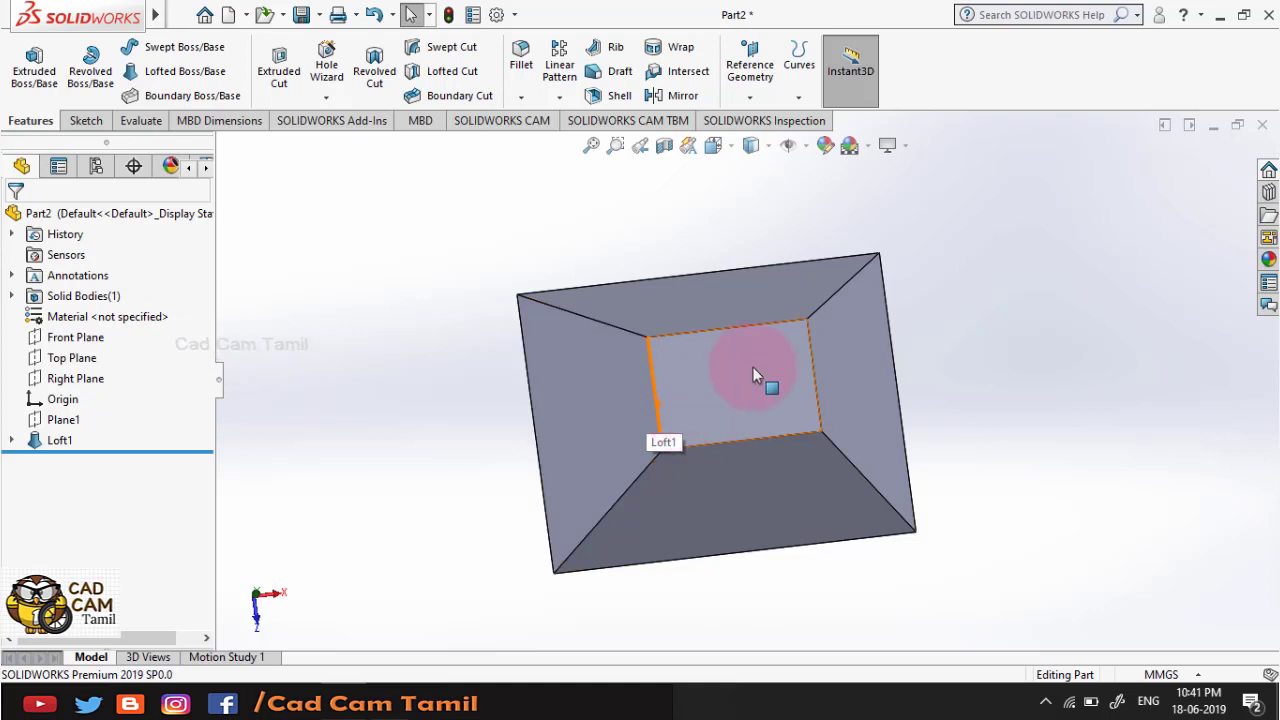
ctrl+click(540, 346)
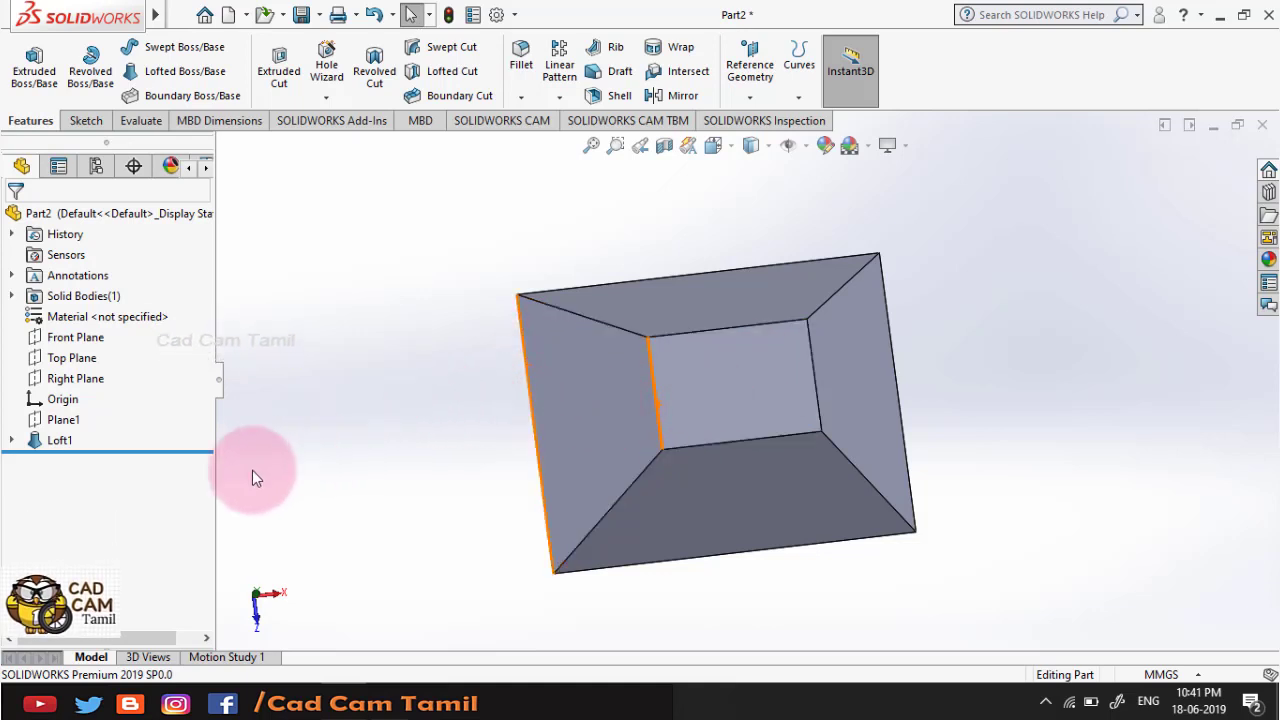
middle_drag(448, 443, 449, 410)
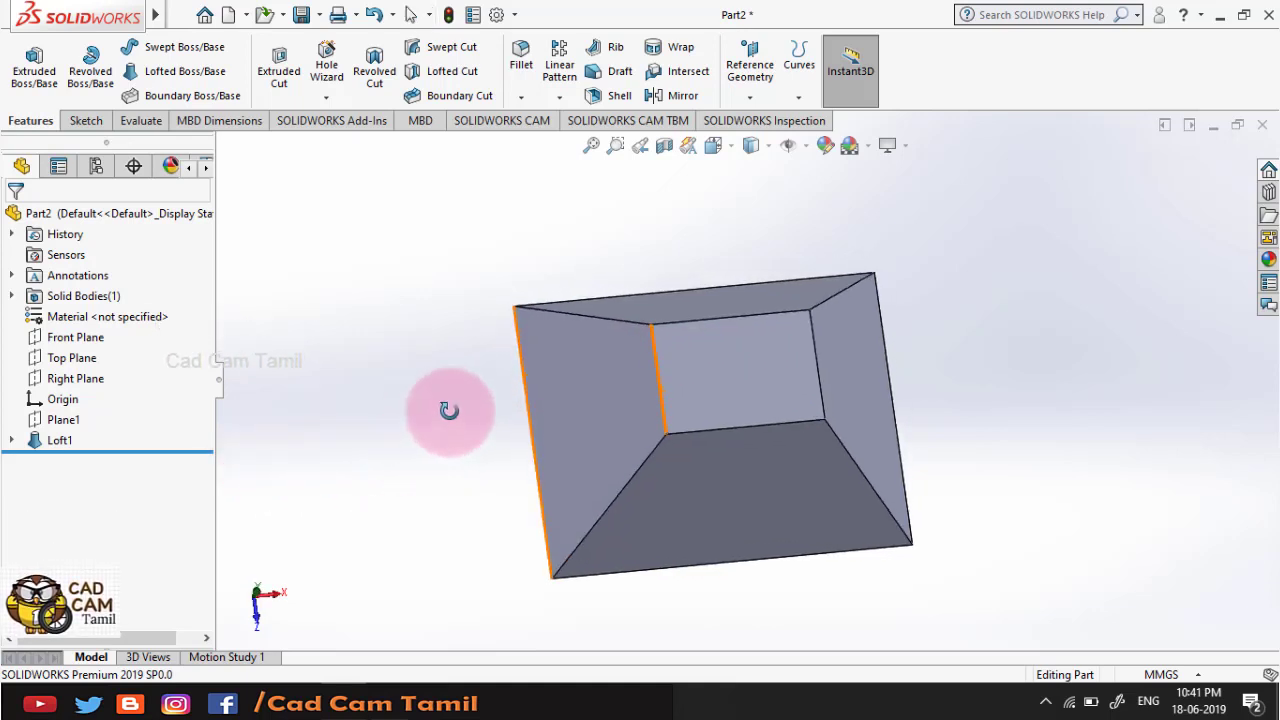
click(12, 441)
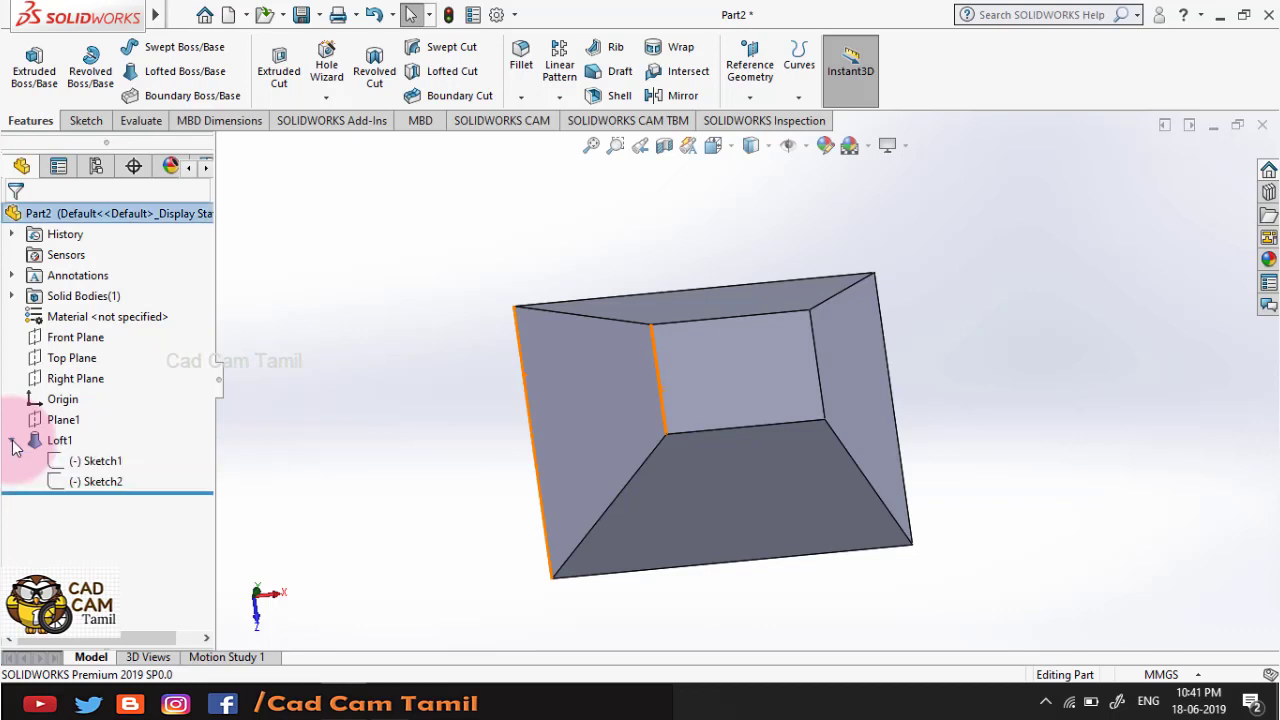
click(116, 482)
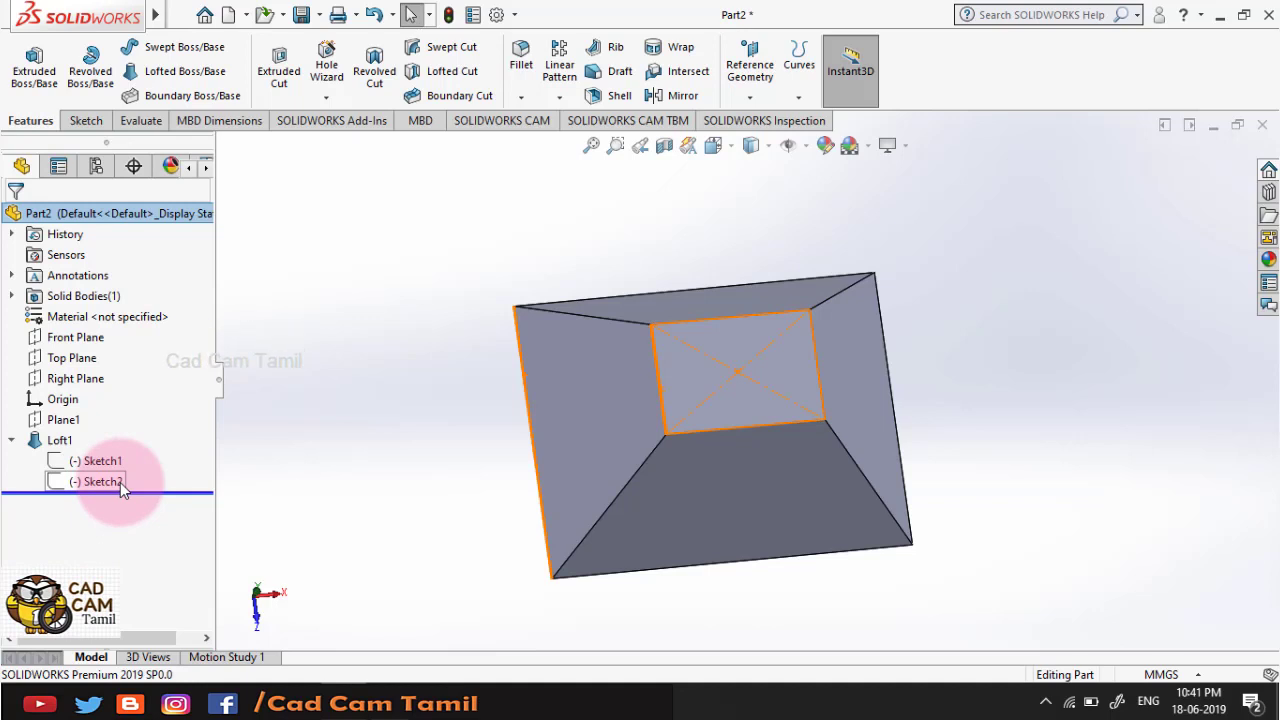
click(62, 444)
click(64, 448)
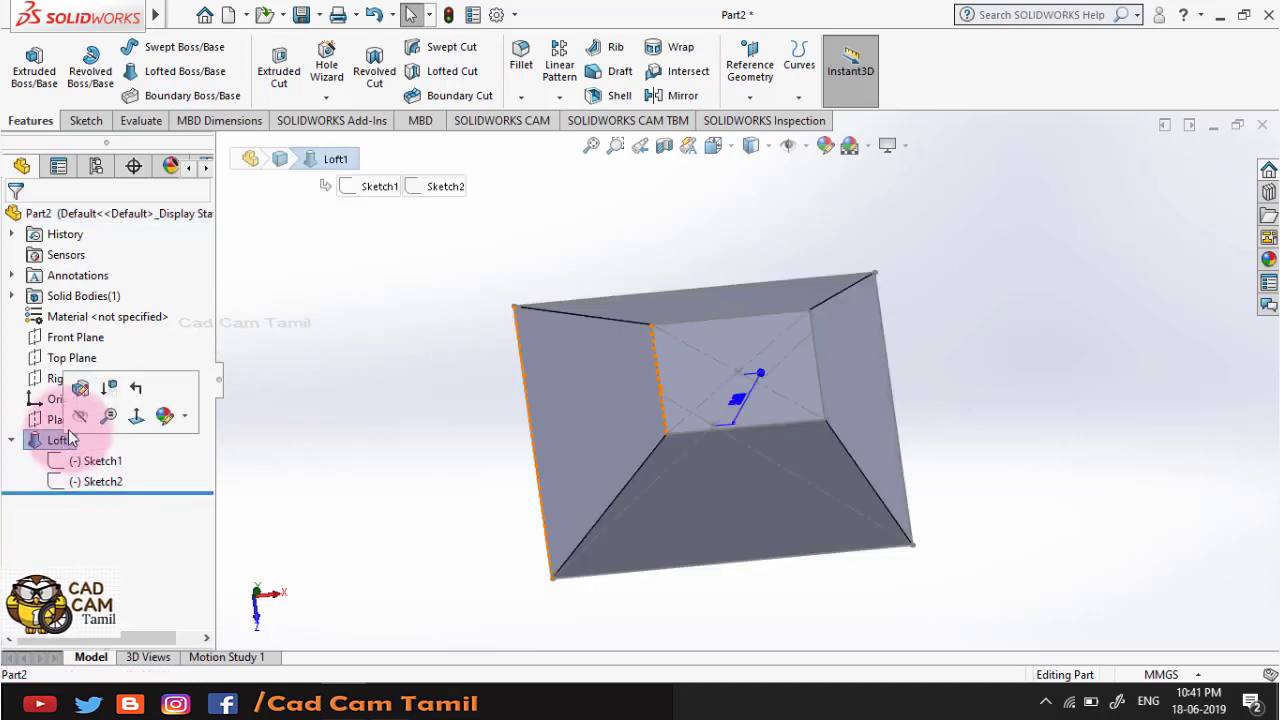
- Edit Loft1 and set its start constraint to Normal To Profile instead of Direction Vector
click(82, 390)
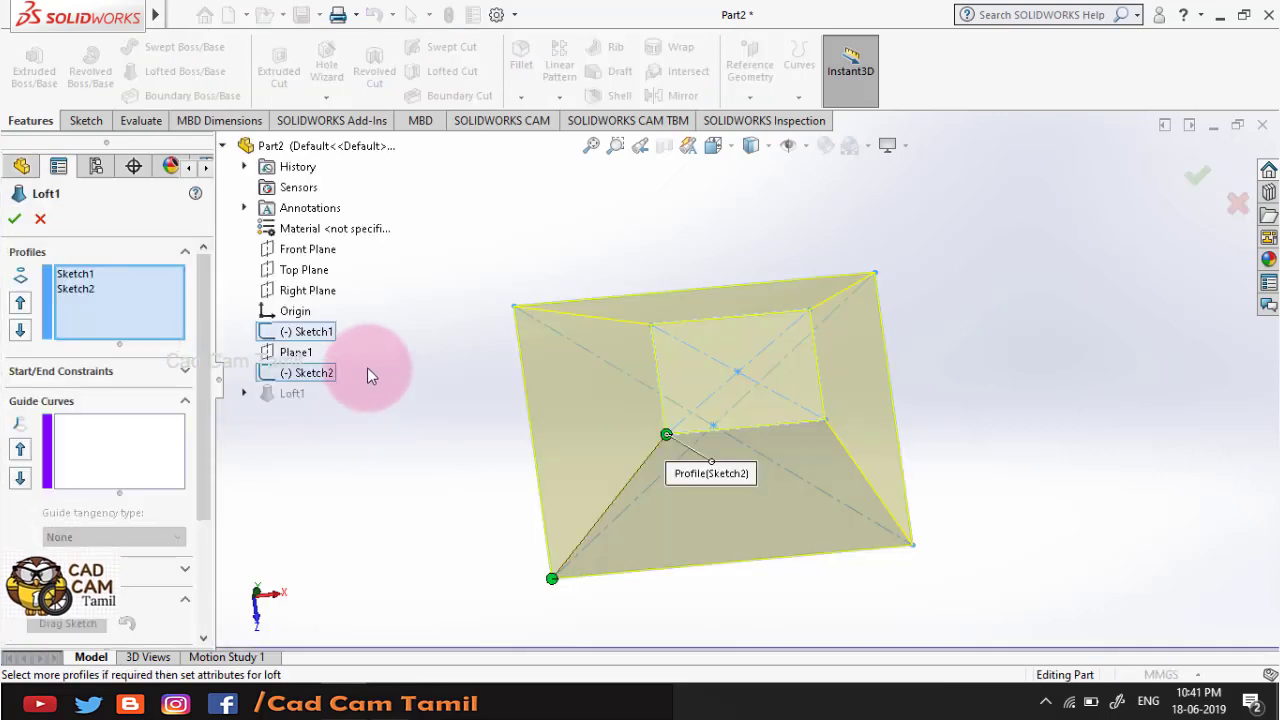
click(222, 146)
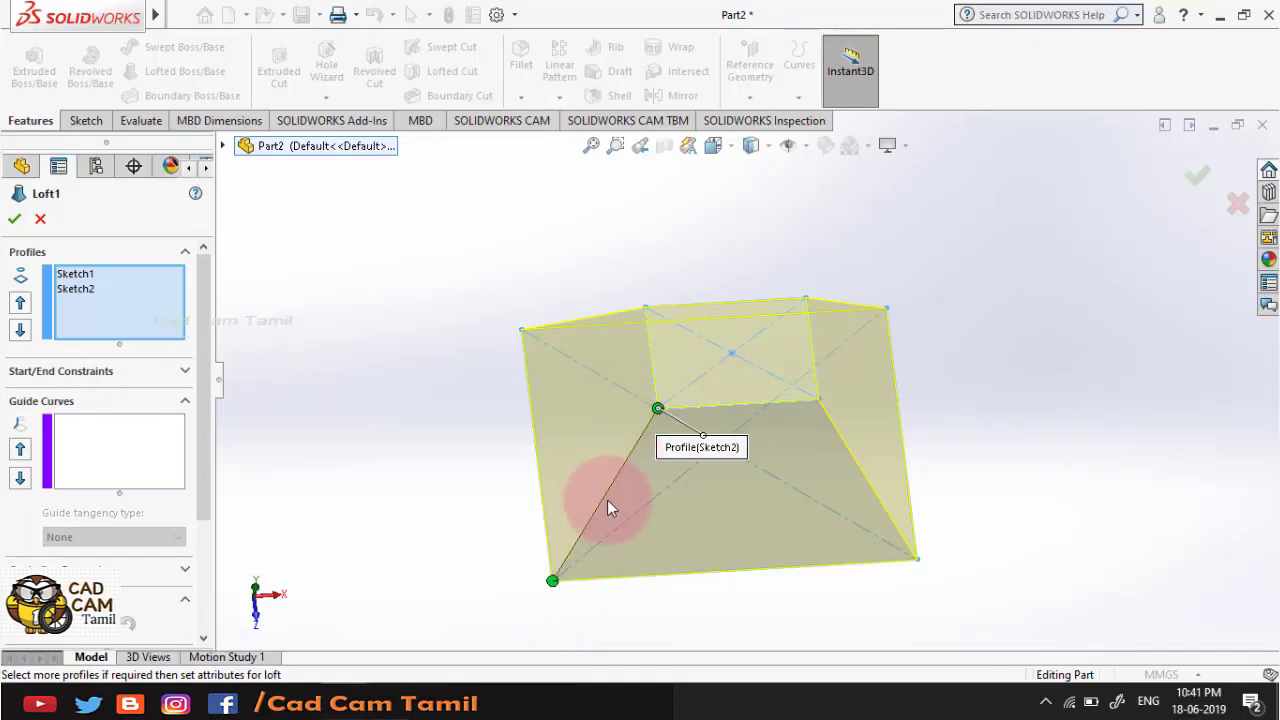
click(185, 372)
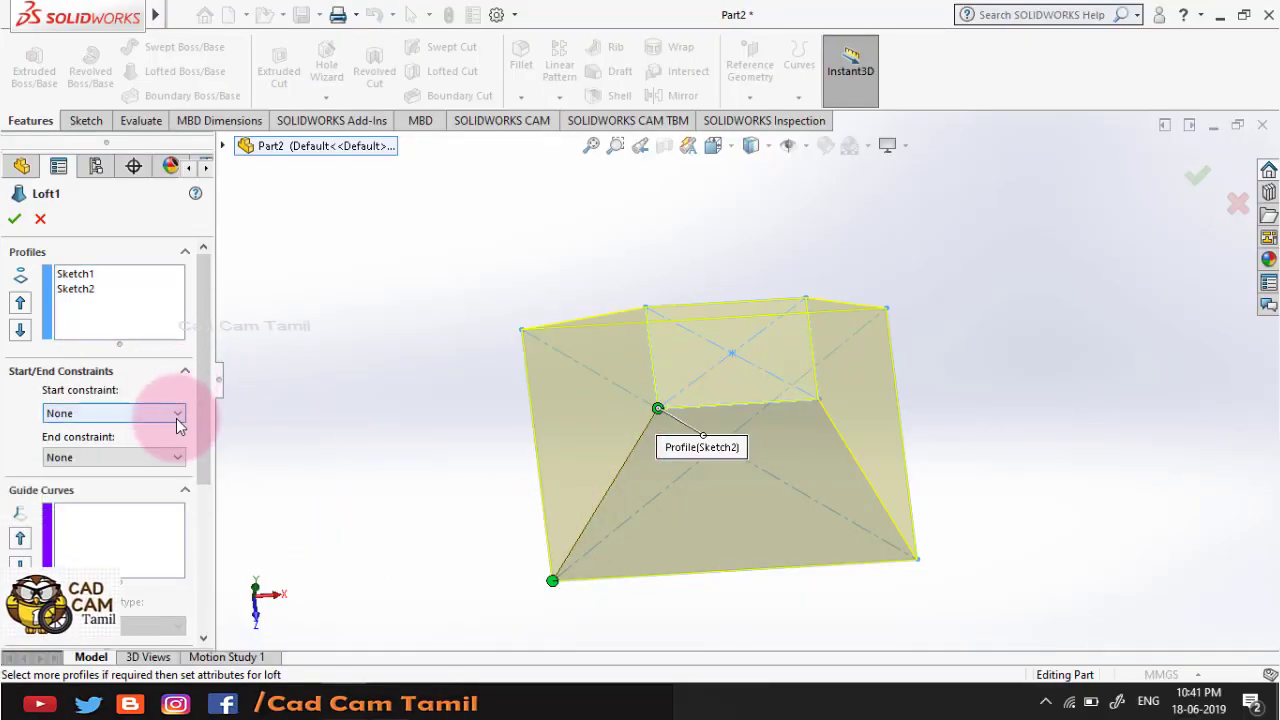
click(178, 414)
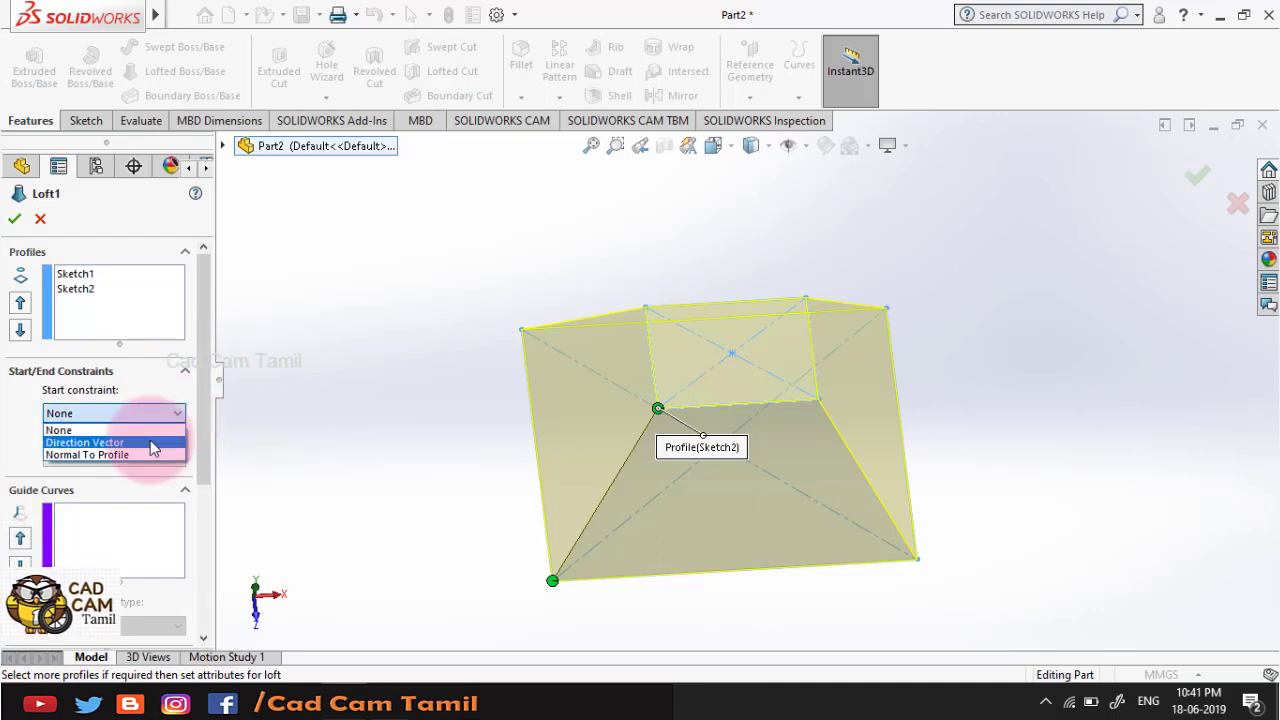
click(100, 442)
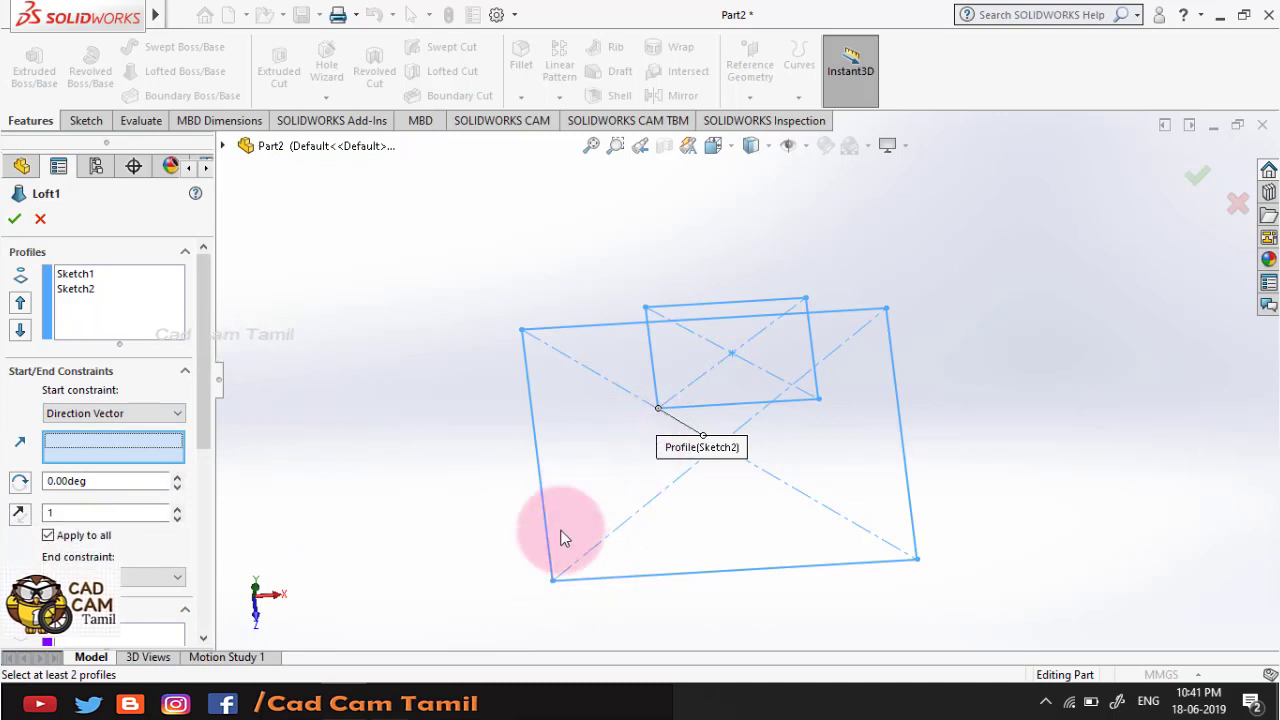
click(177, 417)
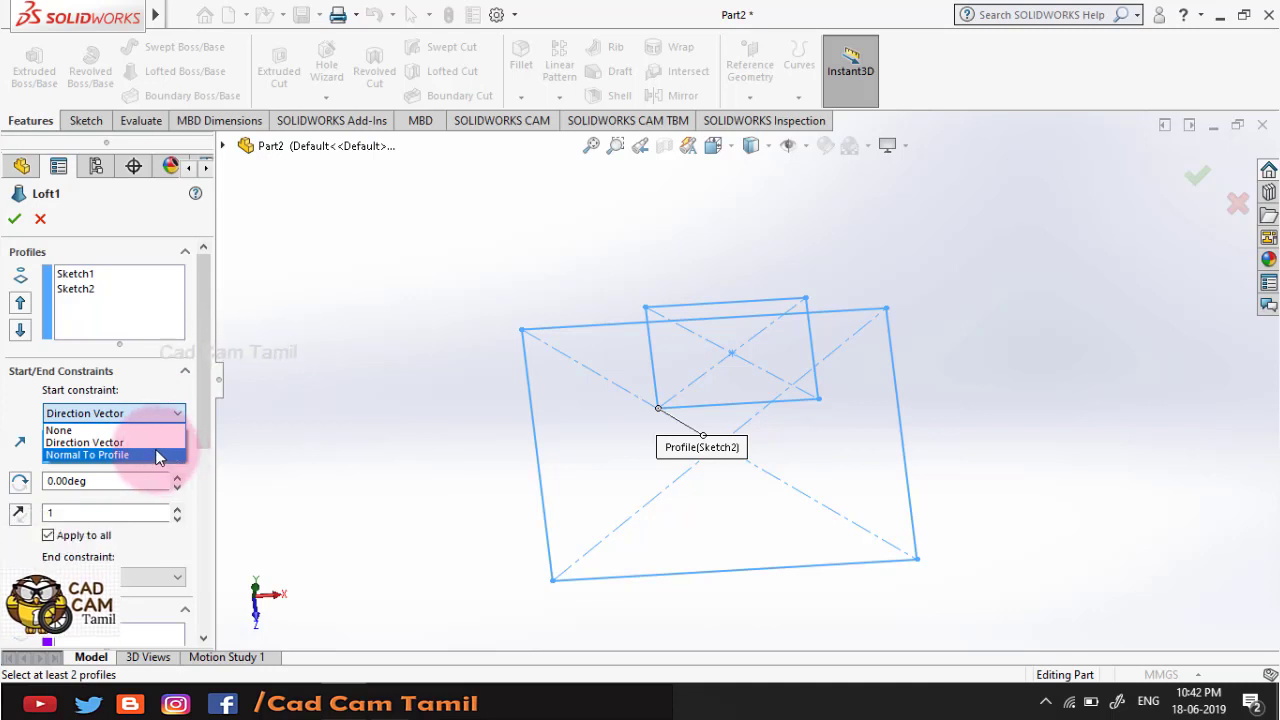
click(157, 456)
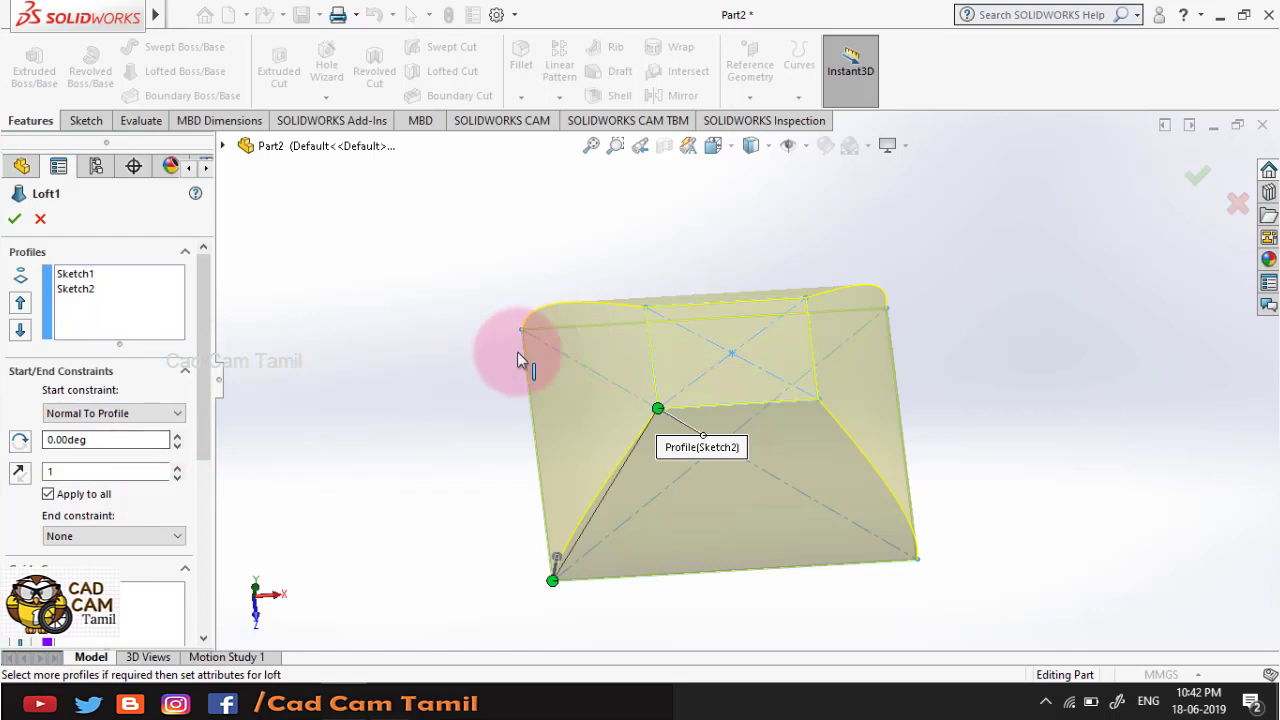
- Tune the start tangent length, trying 2, 8.53 and 0.36 before settling on 0.51
middle_drag(517, 351, 620, 398)
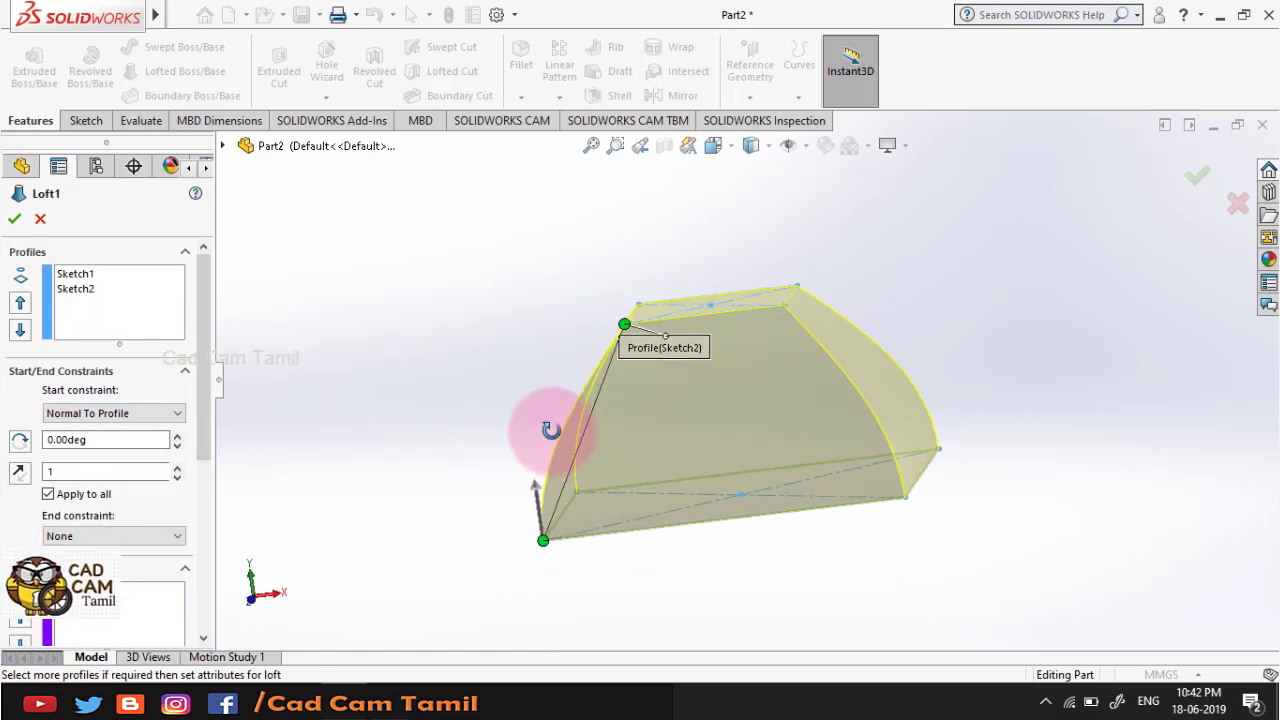
drag(522, 555, 574, 443)
scroll(565, 550, up, 3)
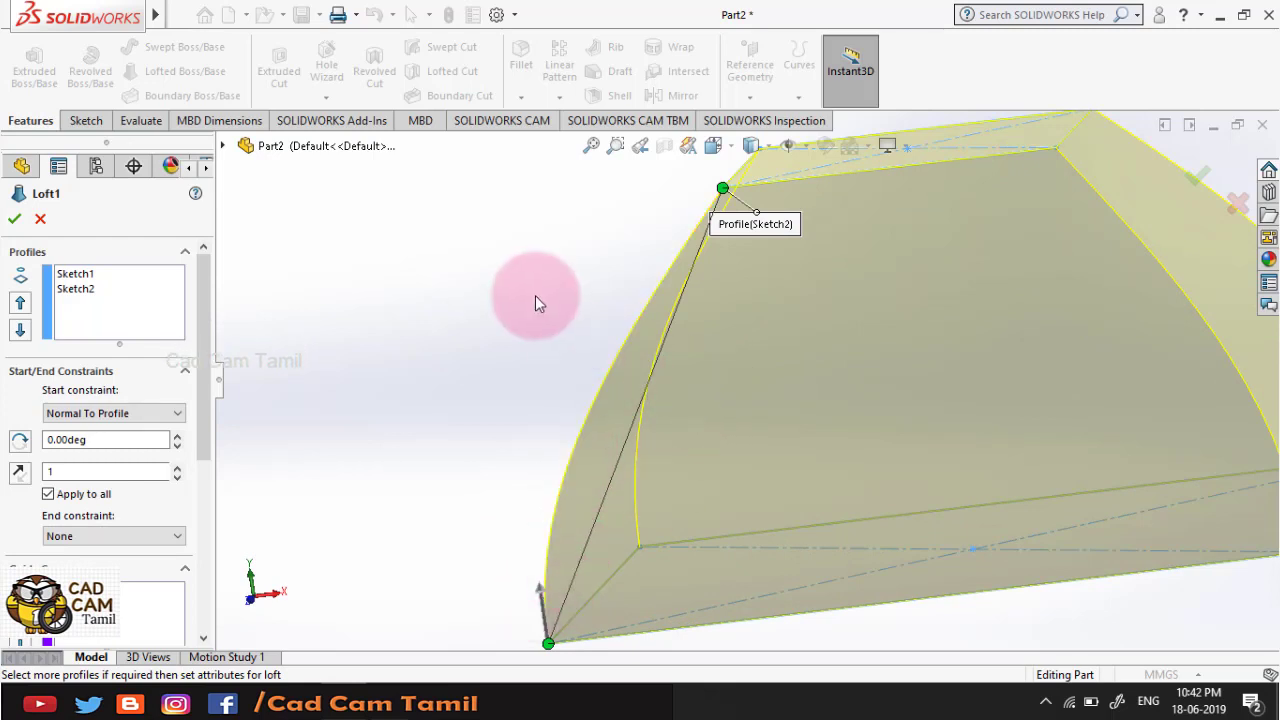
scroll(682, 281, up, 2)
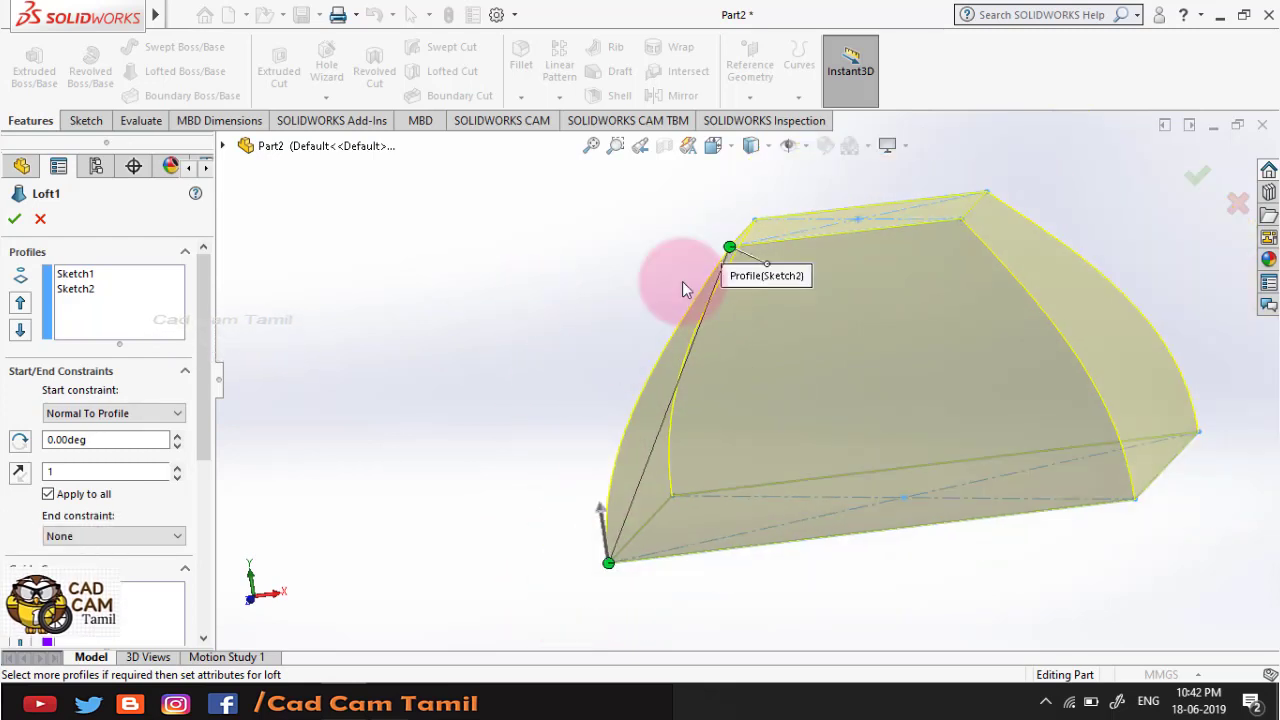
double_click(86, 471)
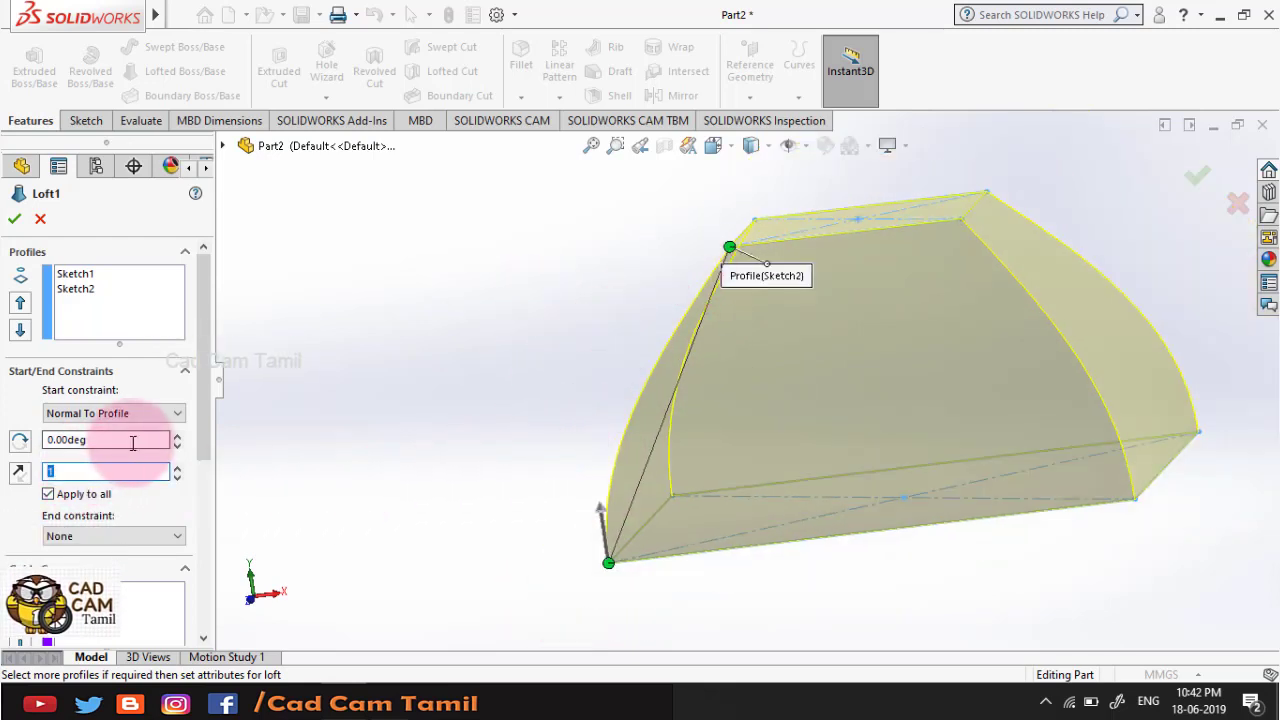
text(2)
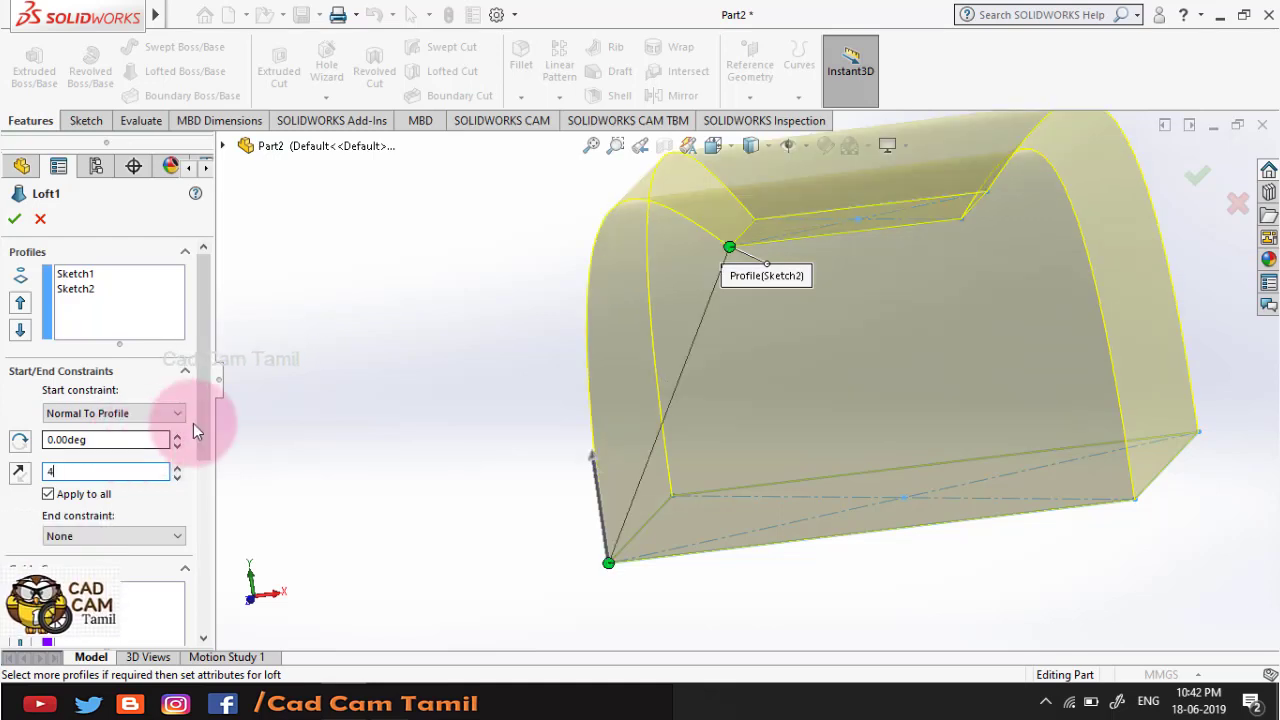
middle_drag(386, 349, 374, 411)
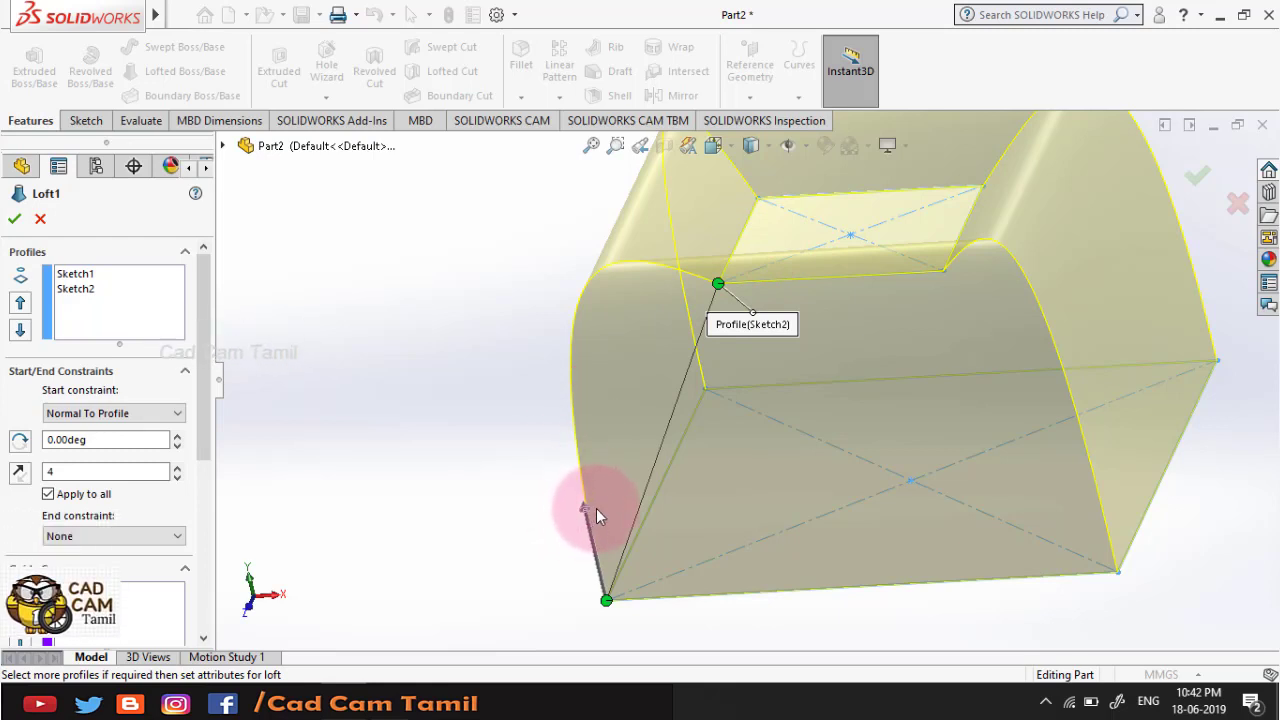
drag(588, 508, 585, 472)
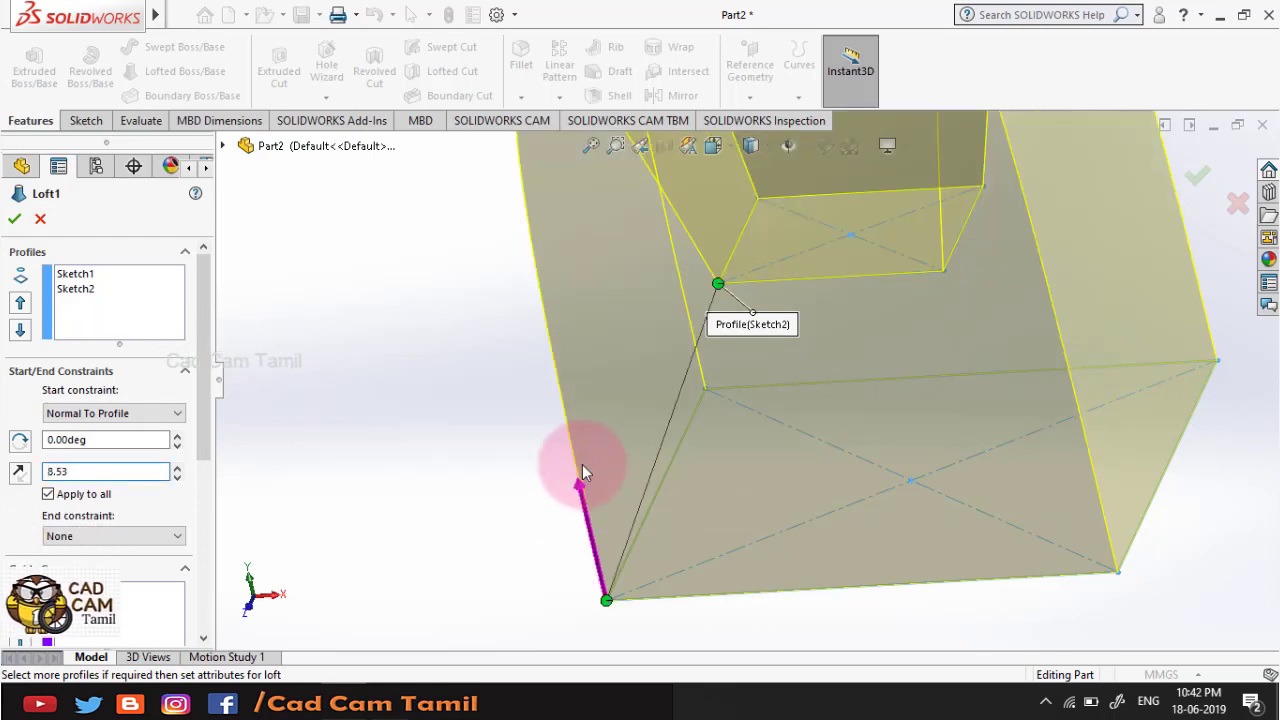
scroll(565, 545, up, 3)
drag(677, 352, 683, 442)
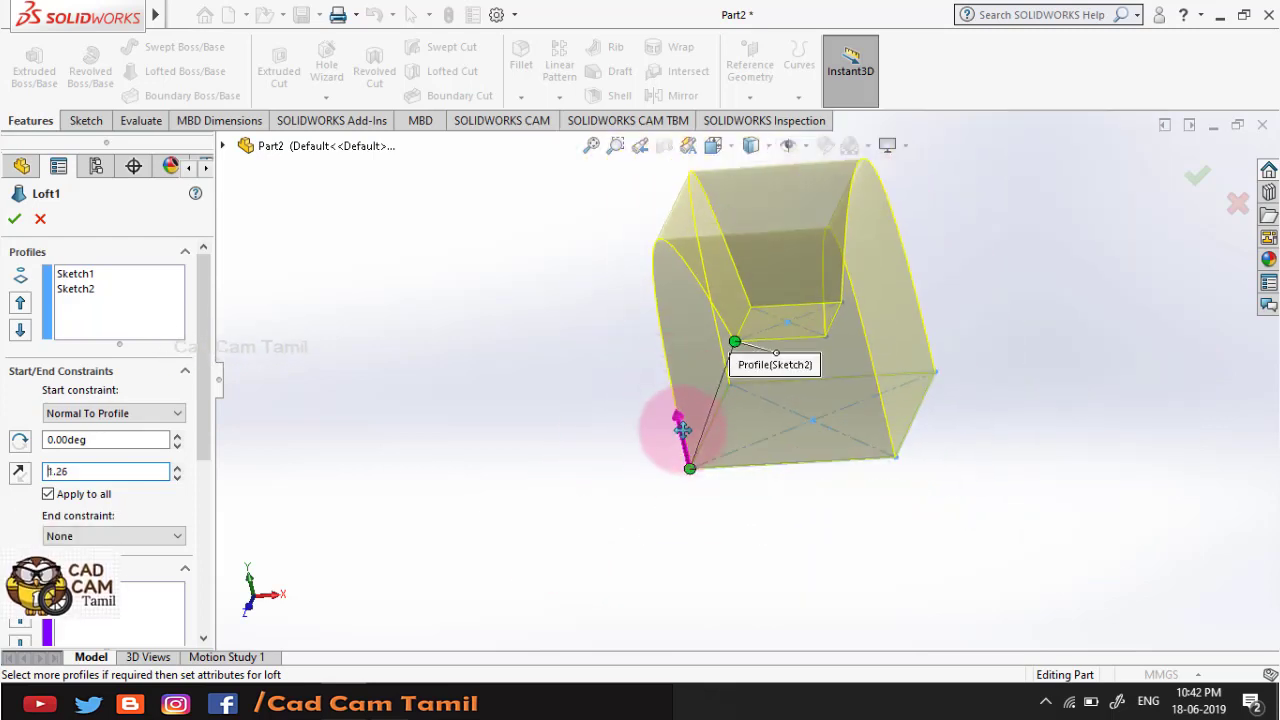
scroll(834, 330, down, 3)
scroll(834, 330, down, 1)
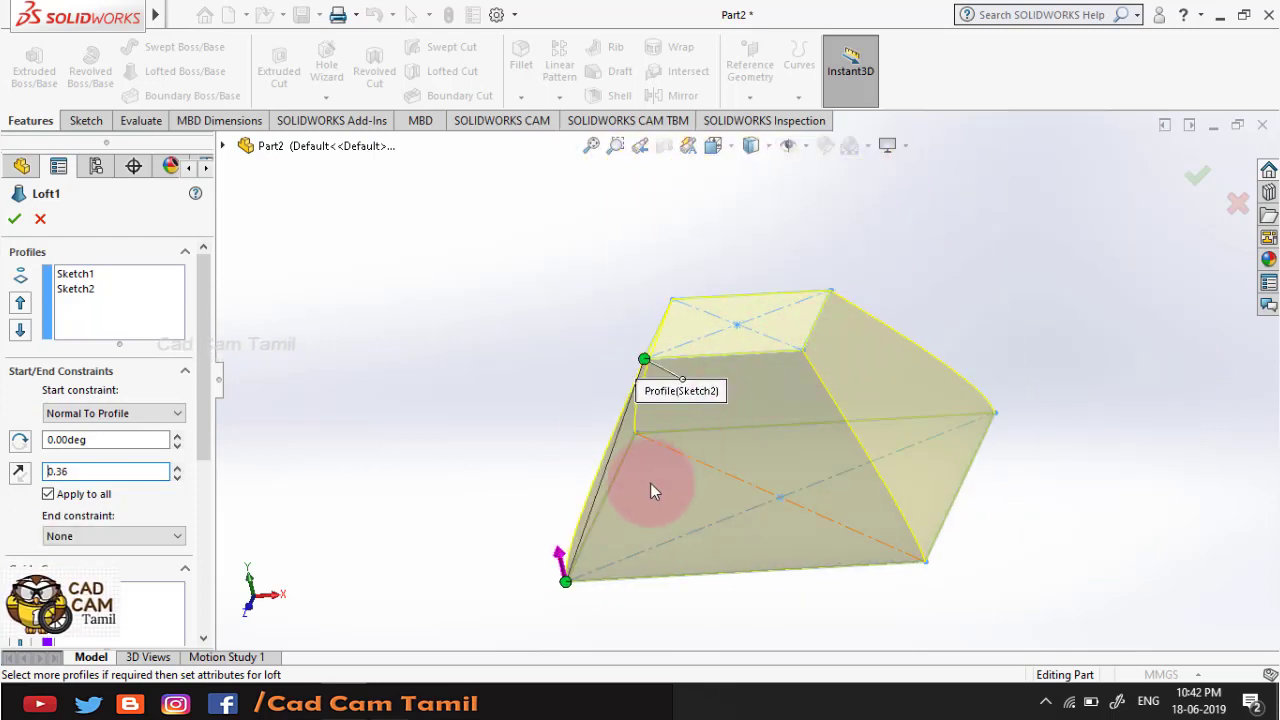
drag(545, 557, 531, 568)
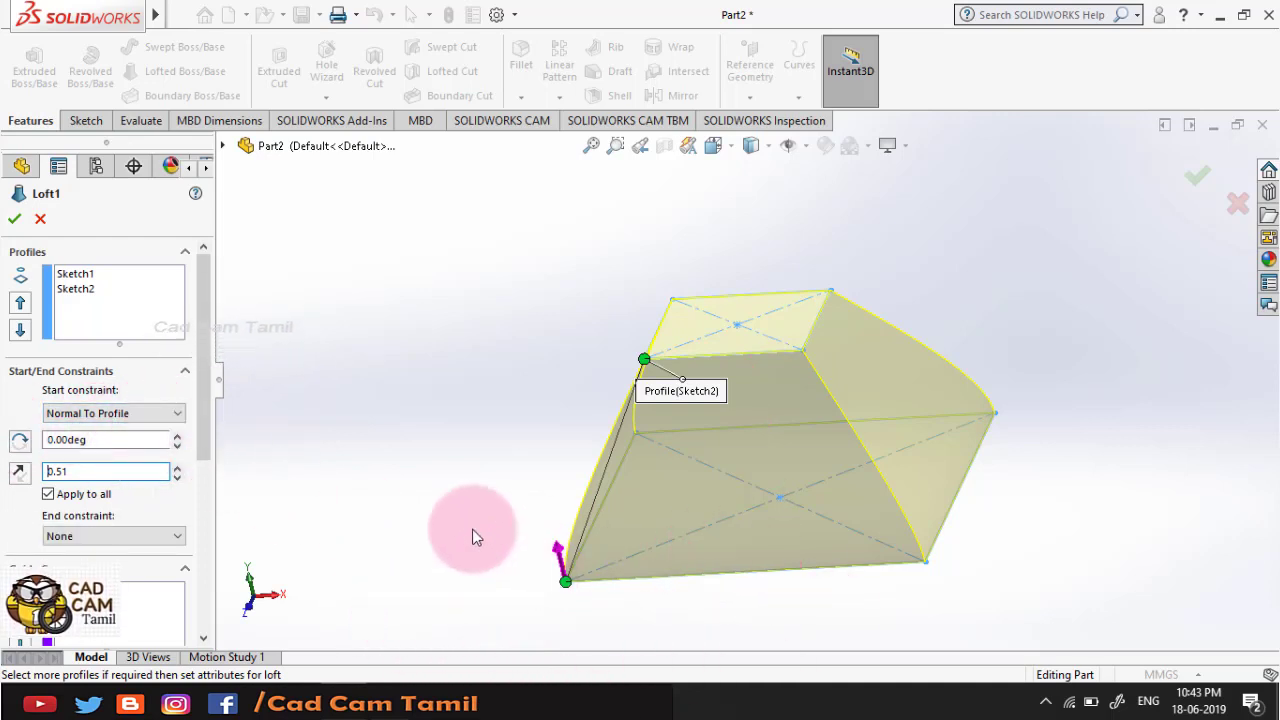
- Try a Direction Vector start along the rectangle's left edge, then set the start constraint to None
click(165, 413)
click(131, 443)
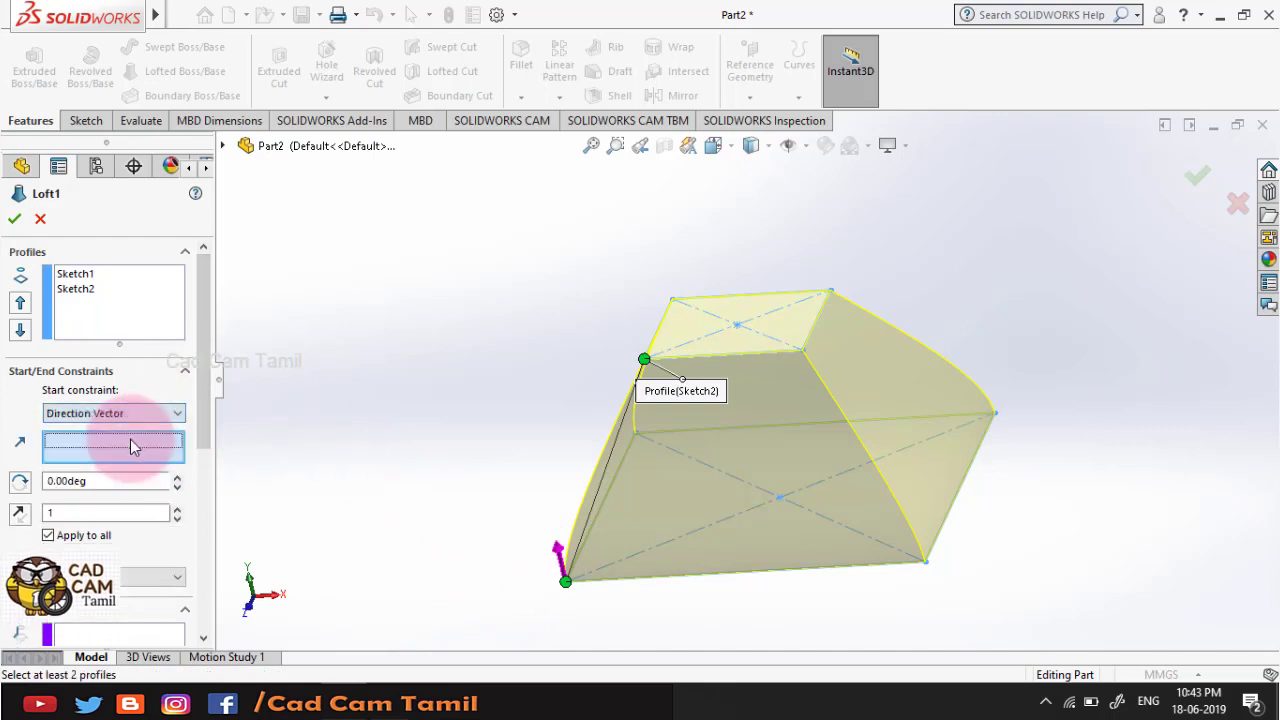
click(604, 540)
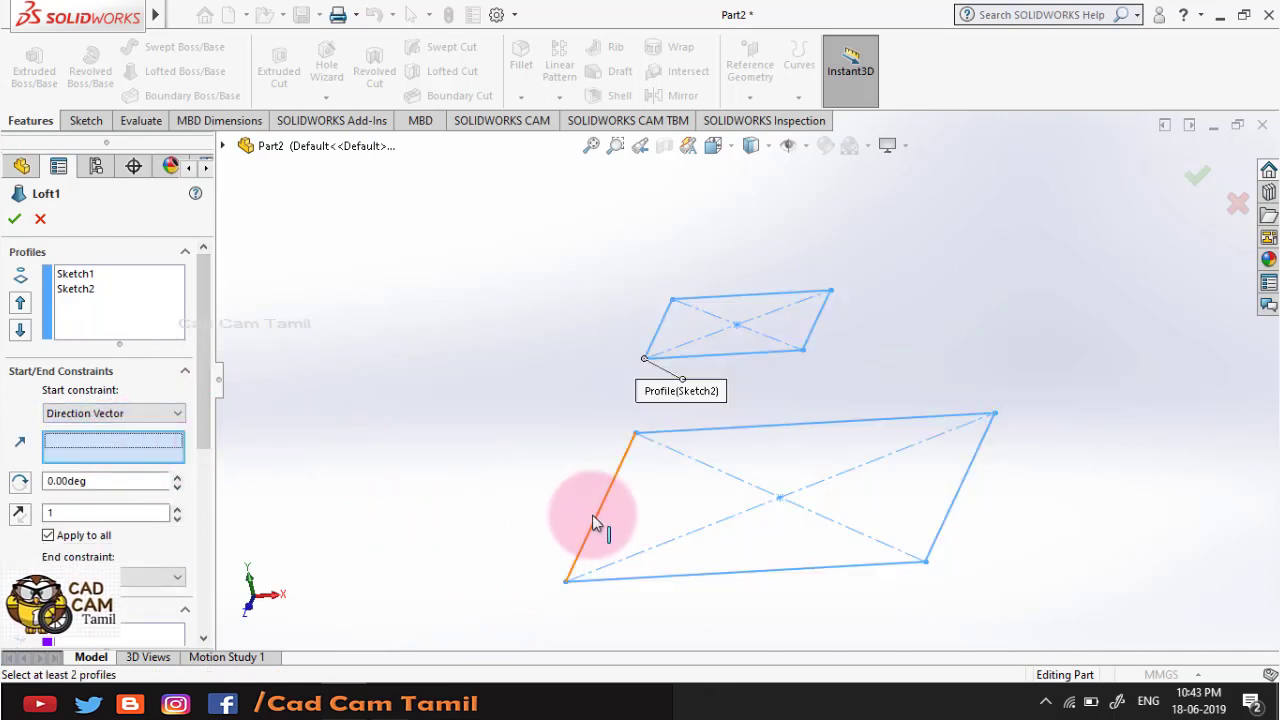
click(592, 515)
middle_drag(523, 434, 576, 556)
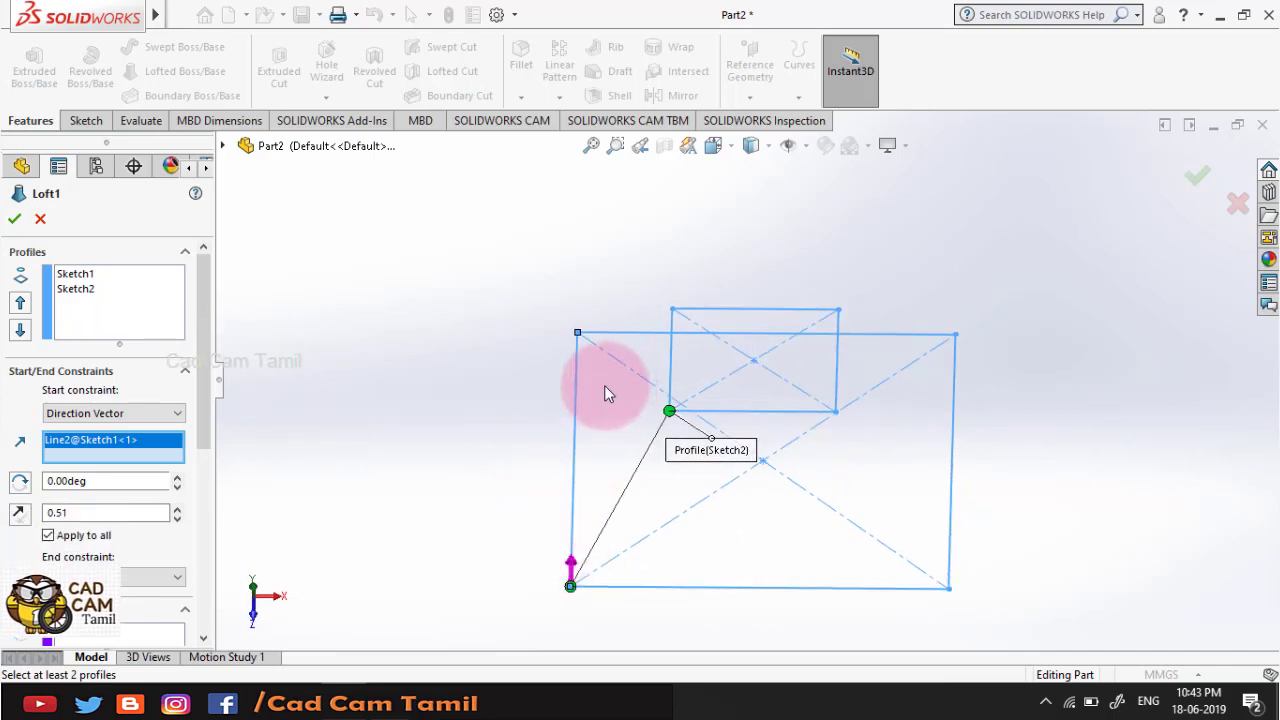
click(176, 413)
click(166, 430)
click(68, 398)
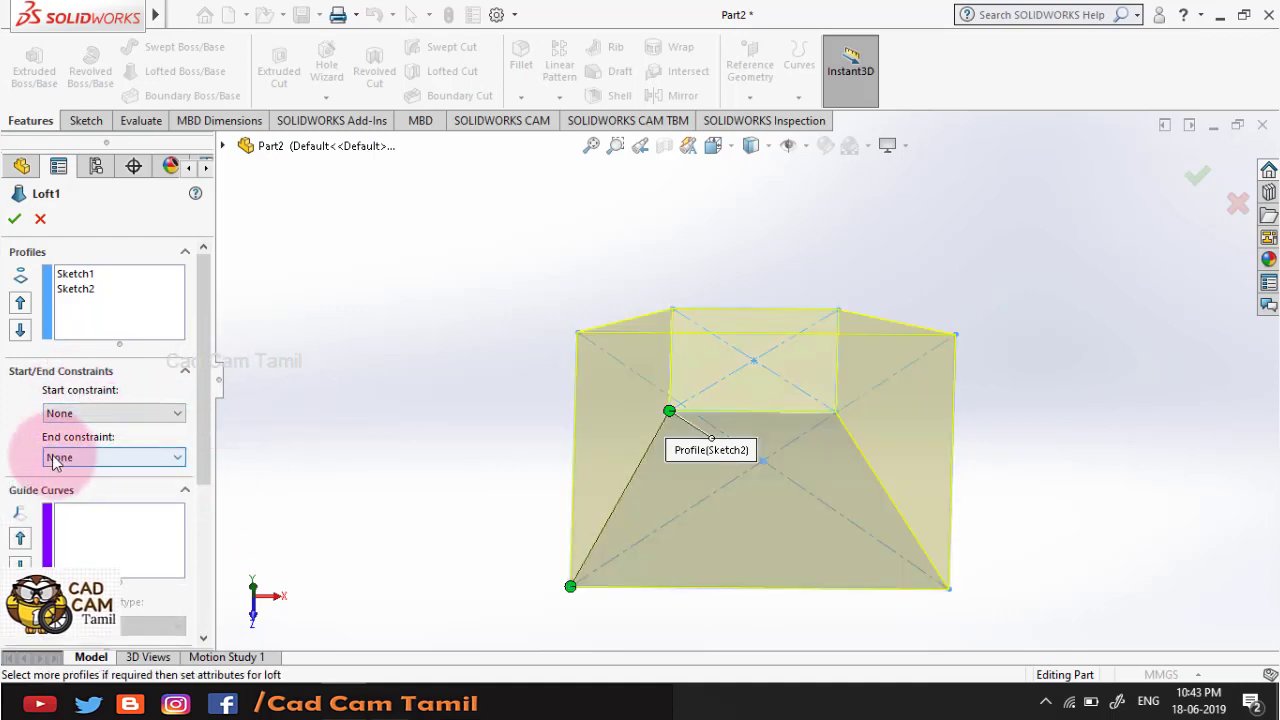
- Set the end constraint to Normal To Profile and adjust its tangent length down to 1.6
click(84, 460)
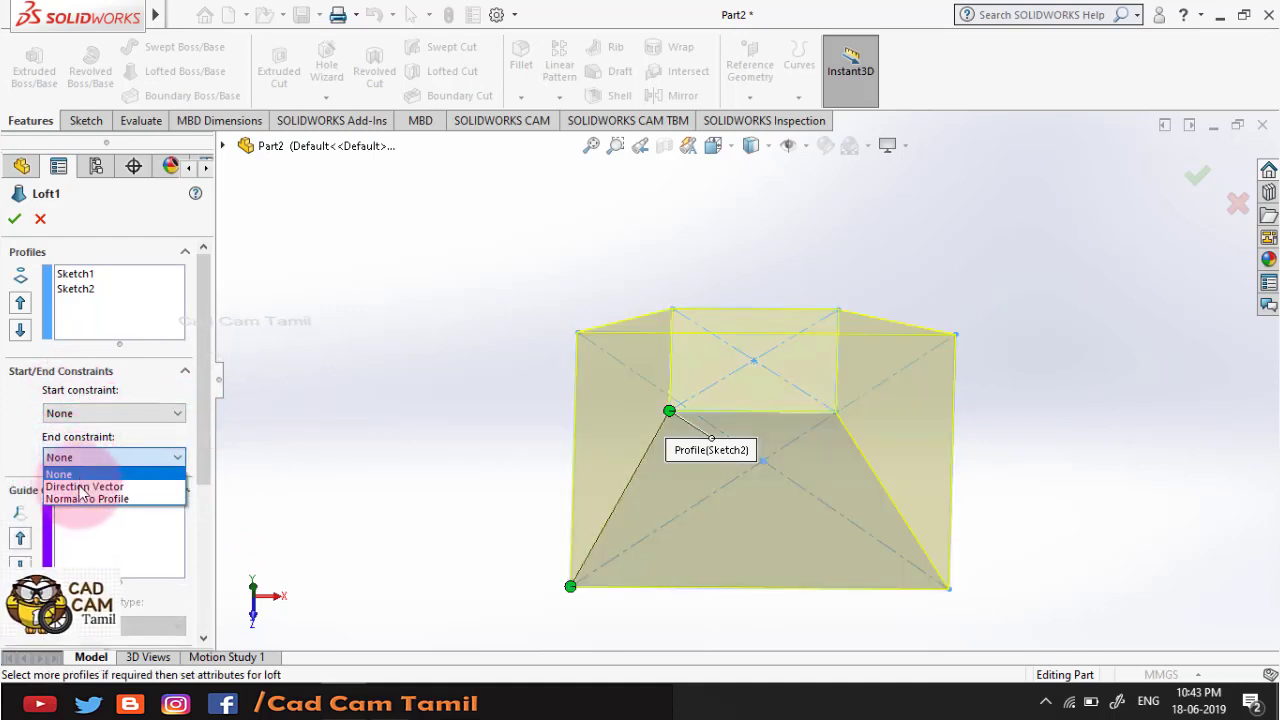
click(75, 496)
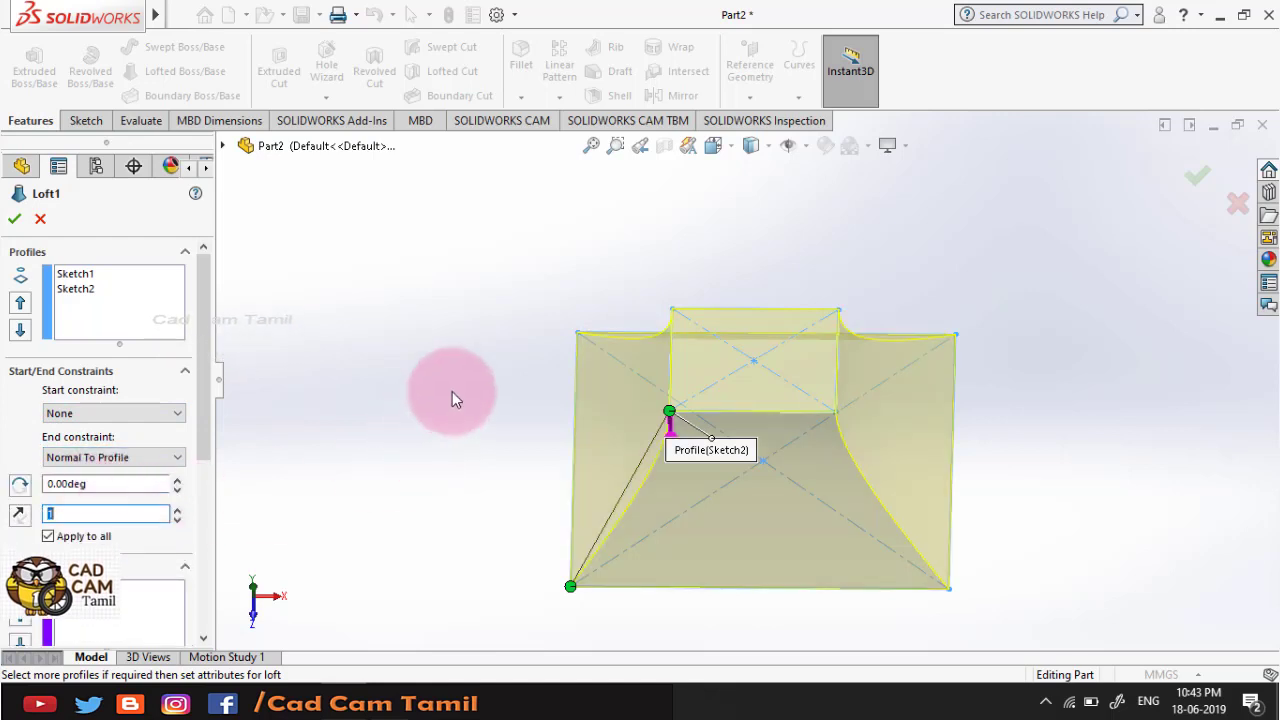
mouse_move(452, 391)
middle_down()
mouse_move(443, 337)
mouse_move(457, 226)
middle_up()
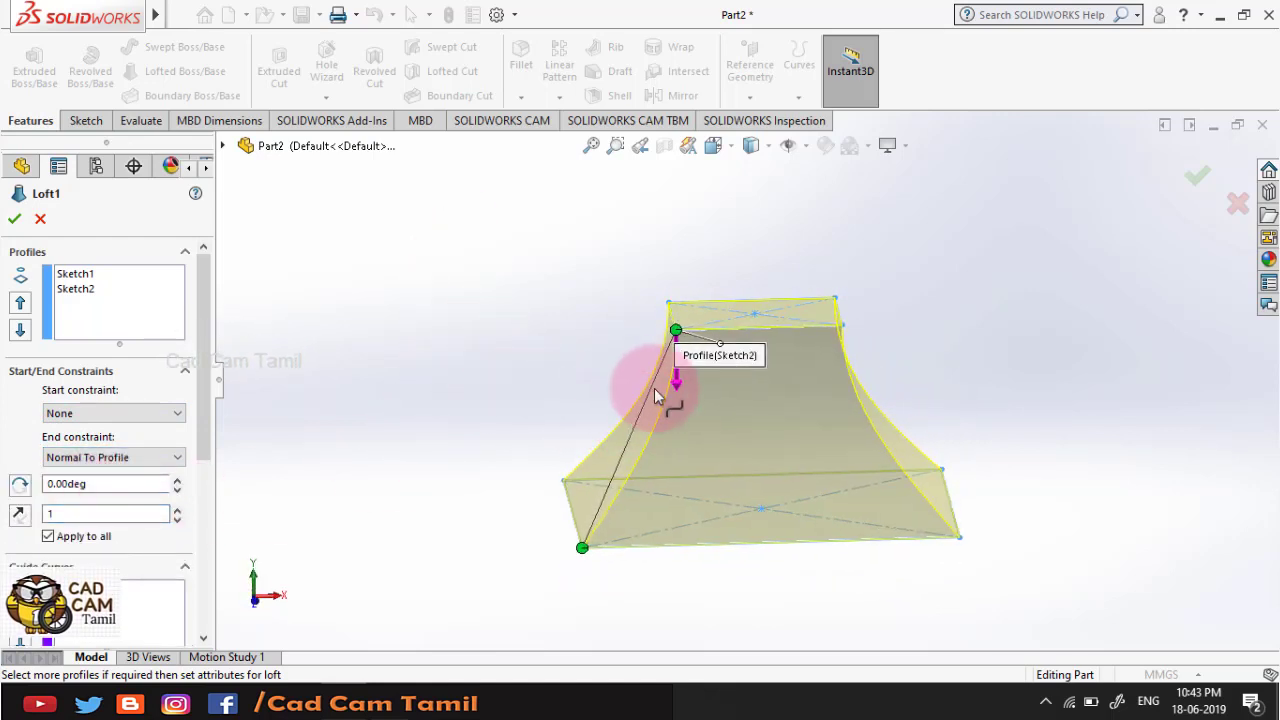
drag(654, 388, 683, 346)
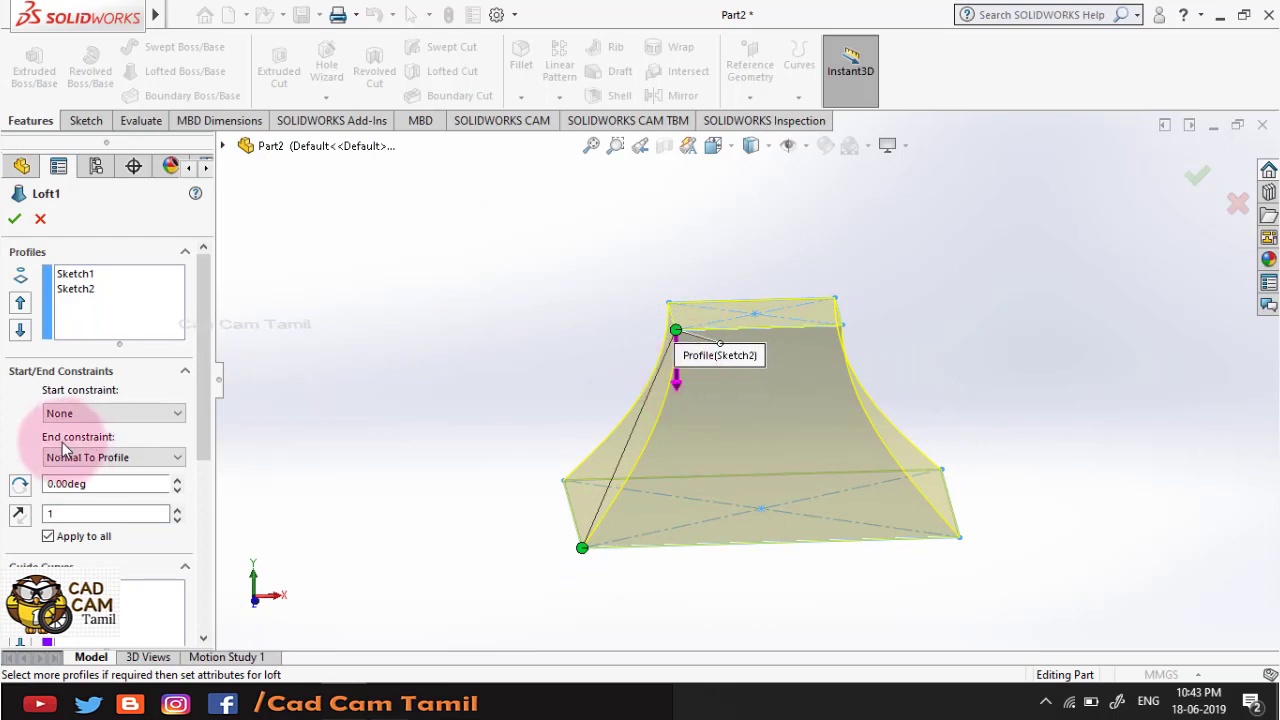
click(176, 508)
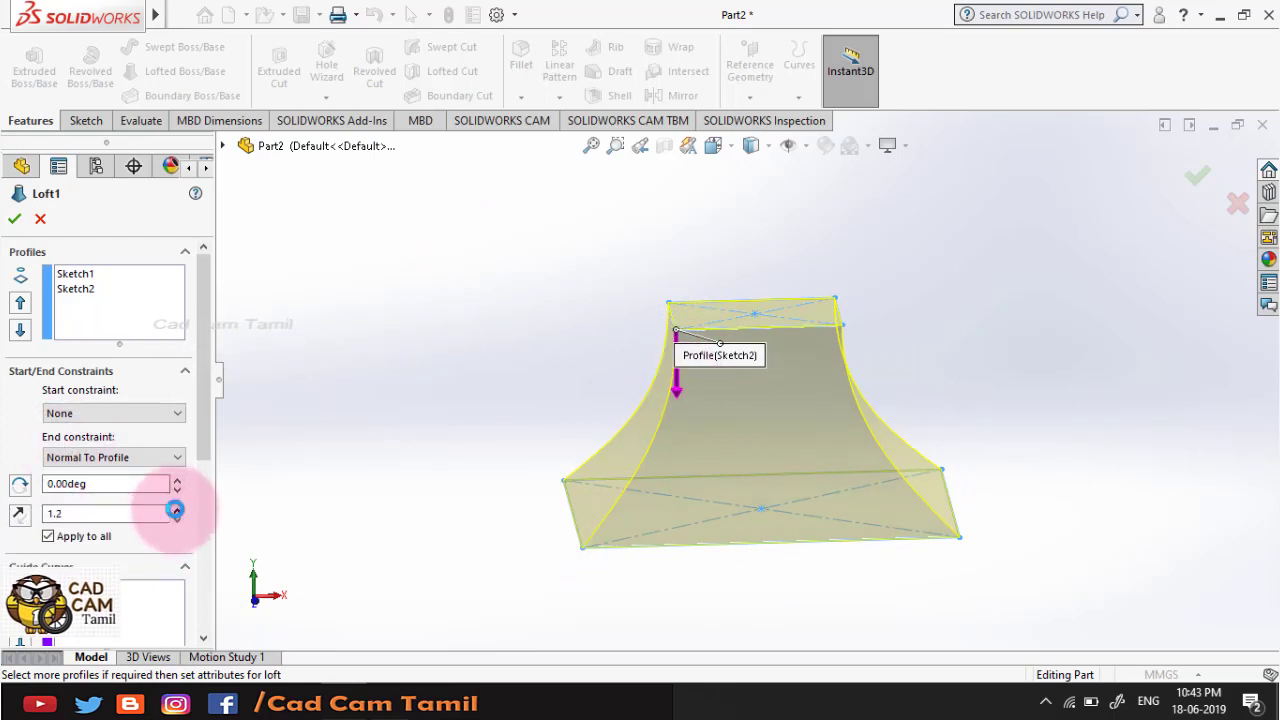
click(175, 510)
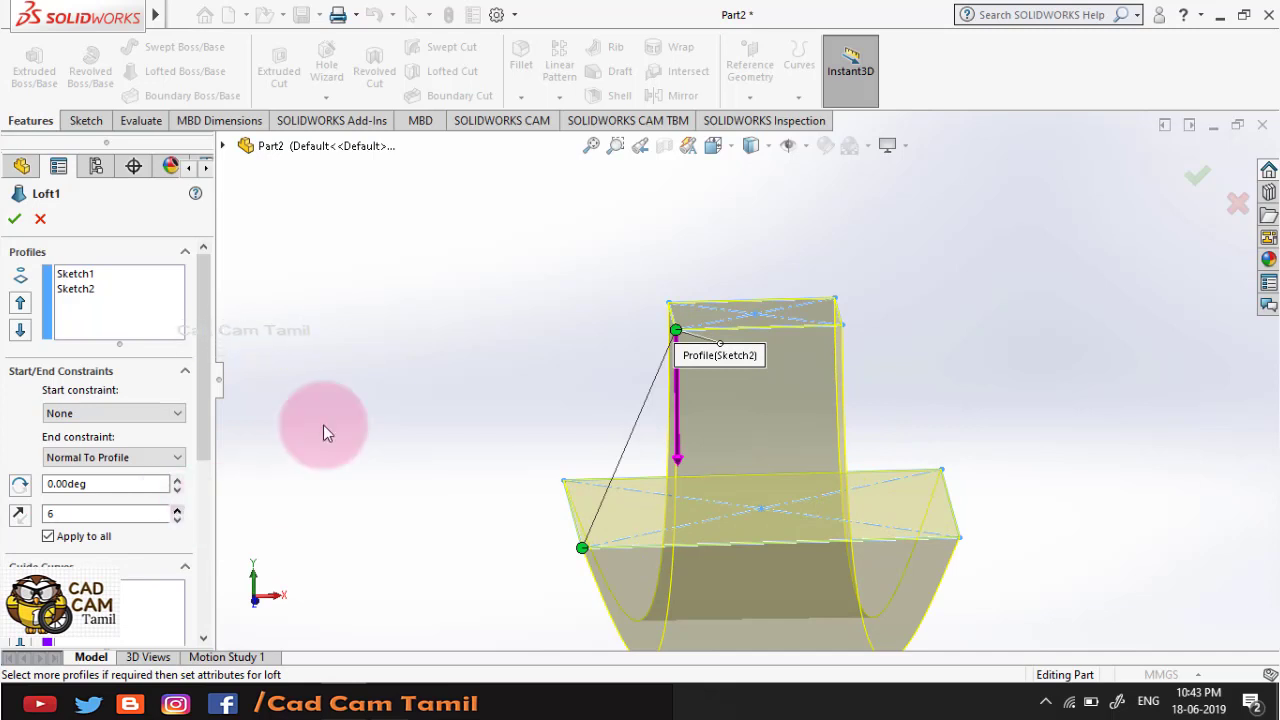
middle_drag(323, 431, 318, 480)
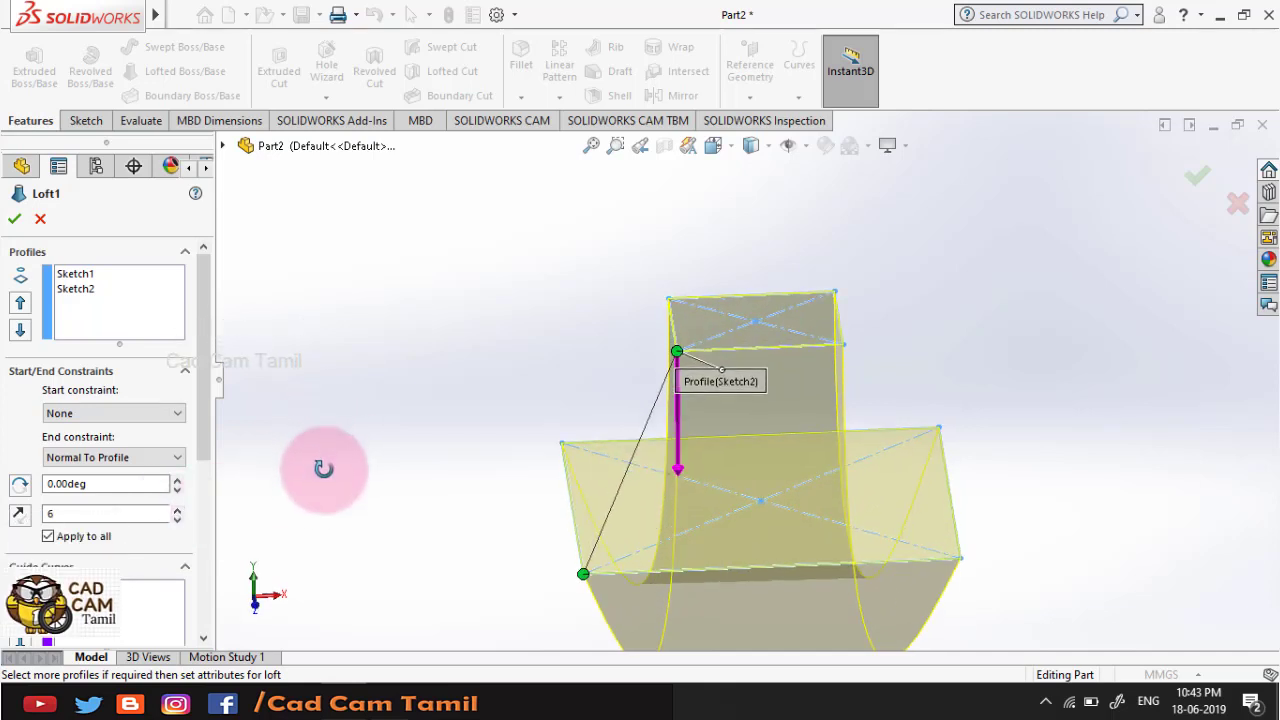
click(177, 520)
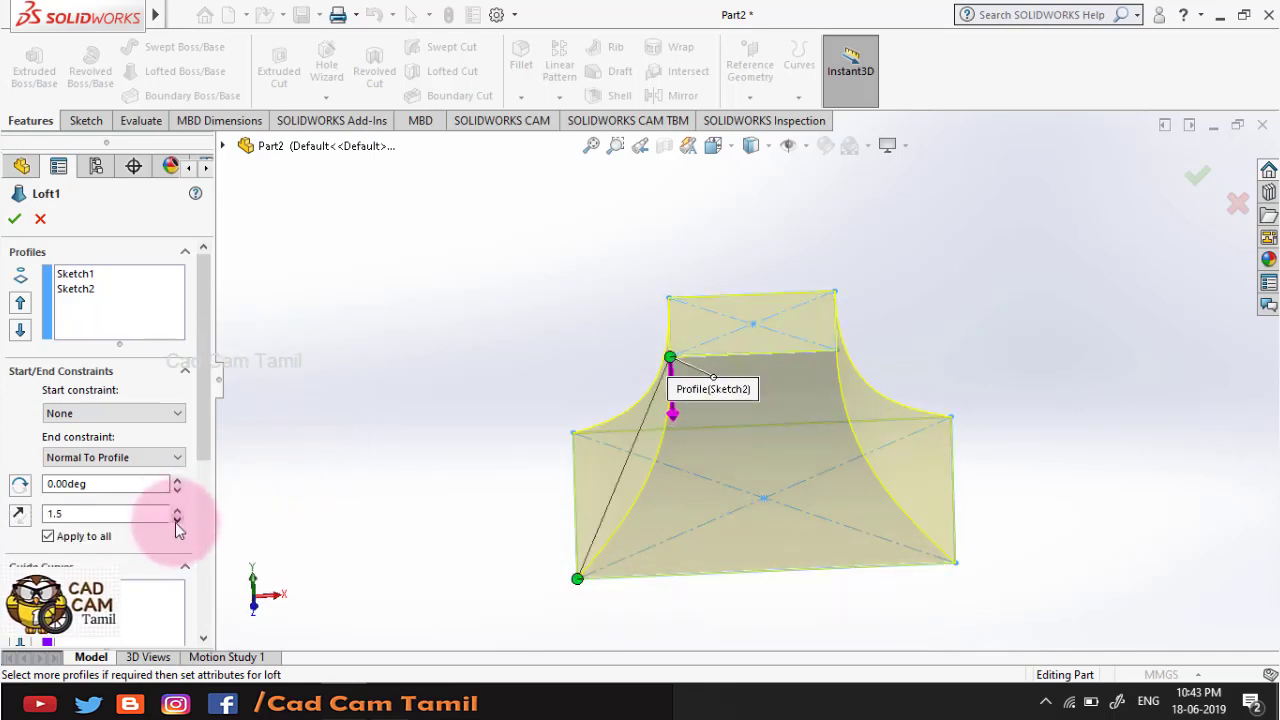
click(177, 520)
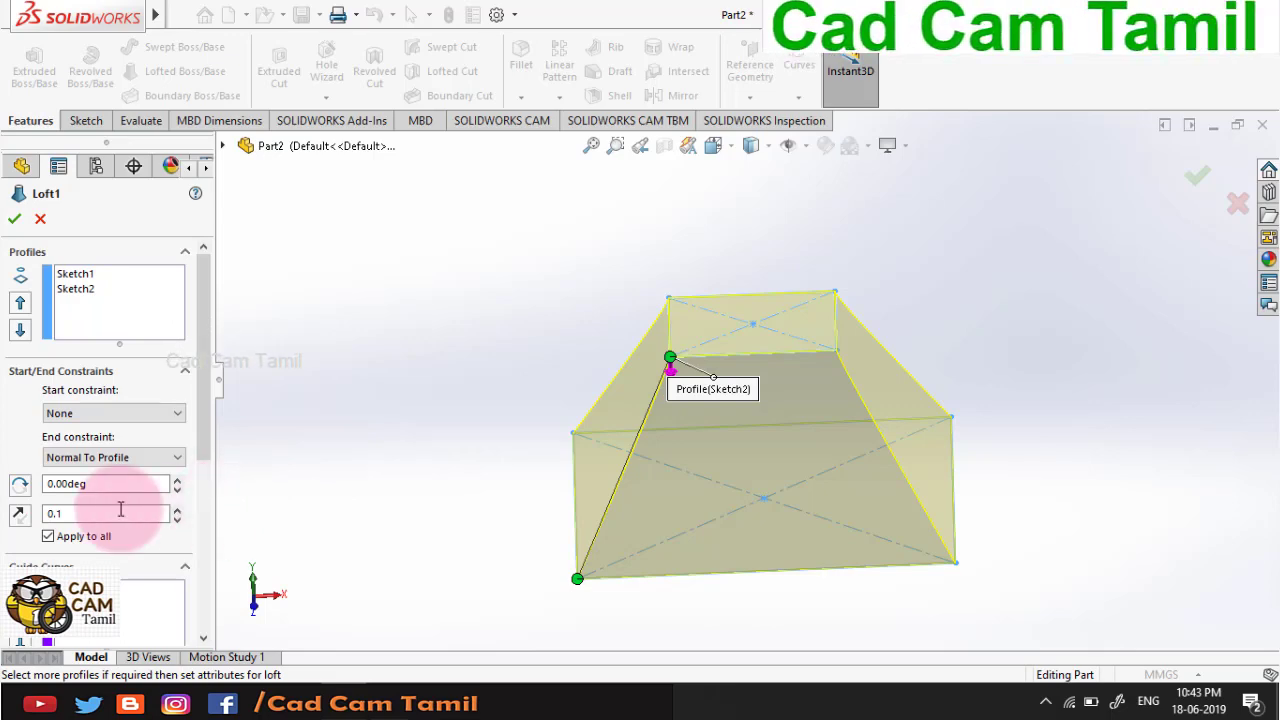
- Give the loft a 45° twist and accept it to create the Loft1 solid
text(45)
mouse_move(314, 406)
middle_down()
mouse_move(380, 403)
mouse_move(443, 449)
mouse_move(463, 380)
mouse_move(420, 346)
mouse_move(385, 341)
mouse_move(471, 471)
mouse_move(477, 546)
mouse_move(429, 546)
mouse_move(363, 503)
middle_up()
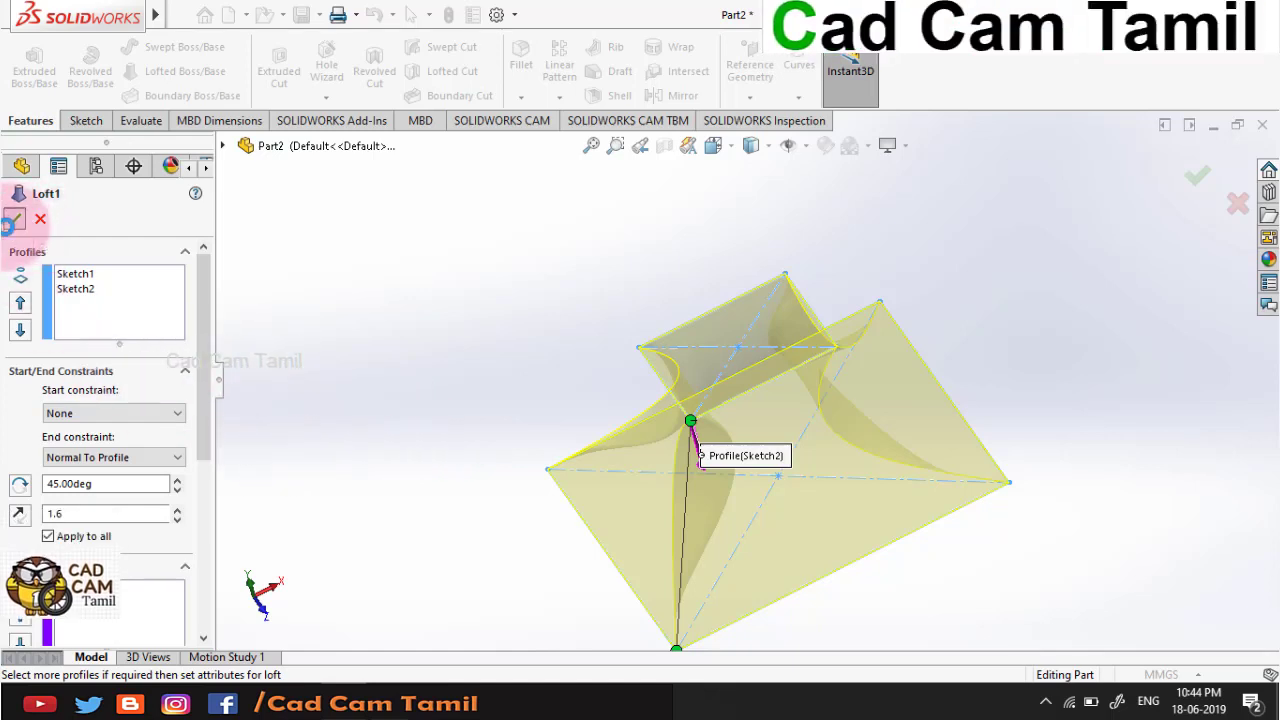
click(14, 219)
middle_drag(367, 345, 503, 387)
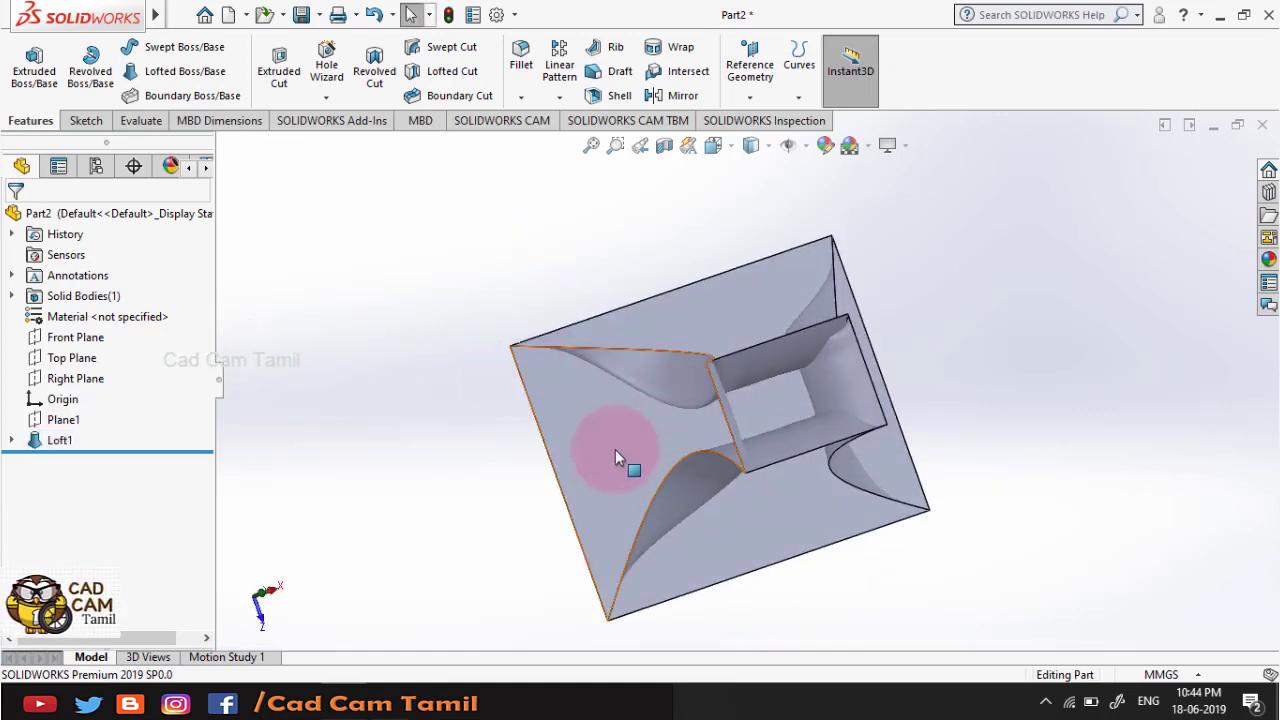
- Delete Loft1 from the feature tree and confirm, leaving Sketch1, Plane1 and Sketch2
click(48, 448)
right_click(45, 447)
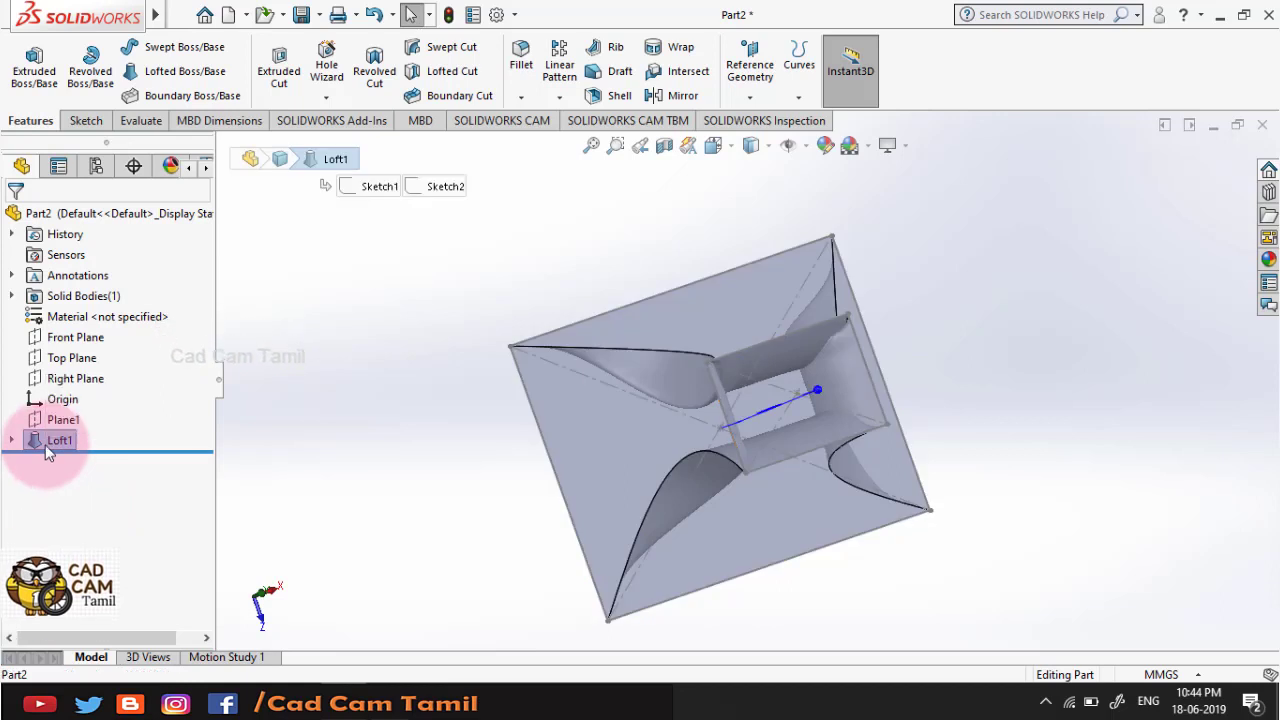
click(87, 407)
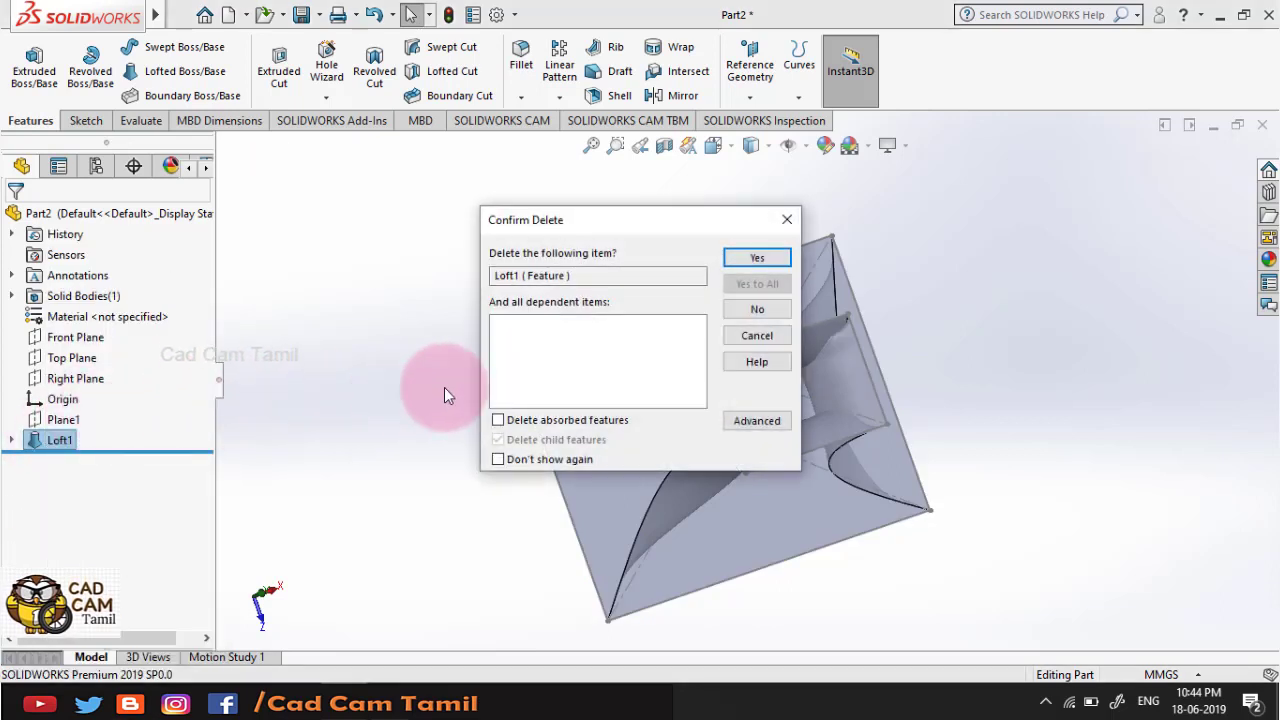
click(740, 265)
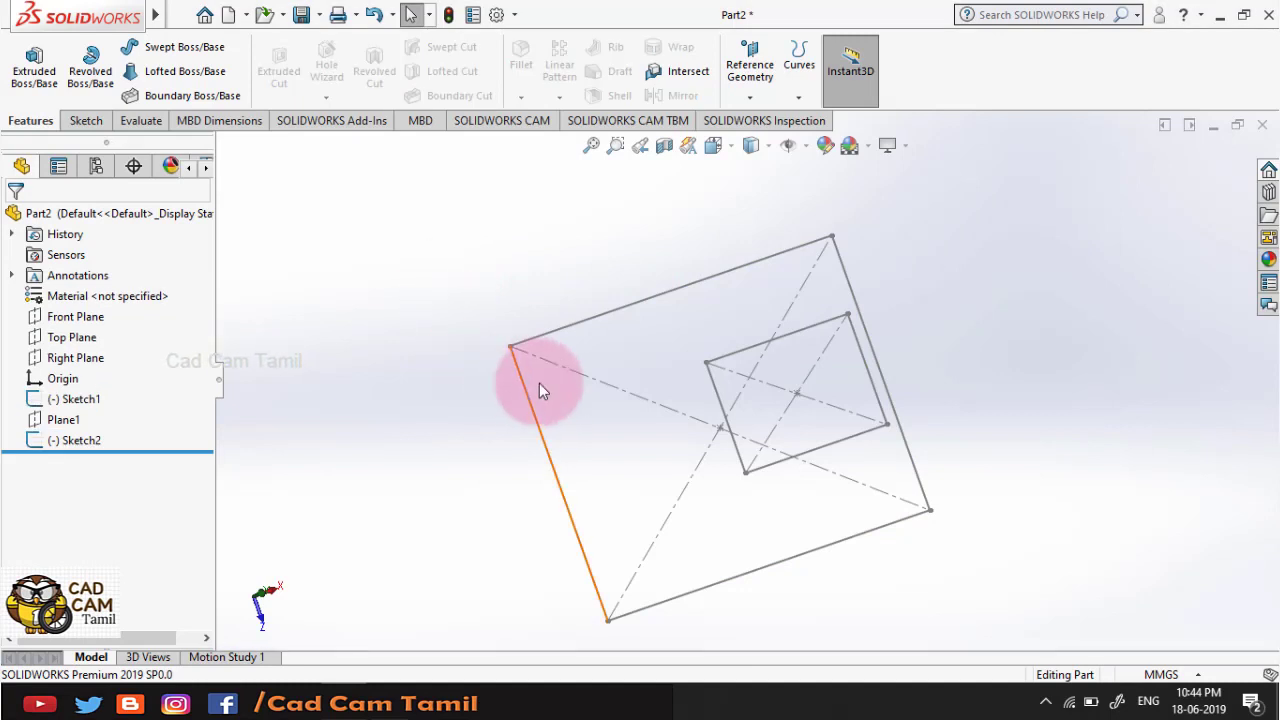
mouse_move(543, 386)
middle_down()
mouse_move(500, 223)
mouse_move(476, 250)
mouse_move(504, 190)
middle_up()
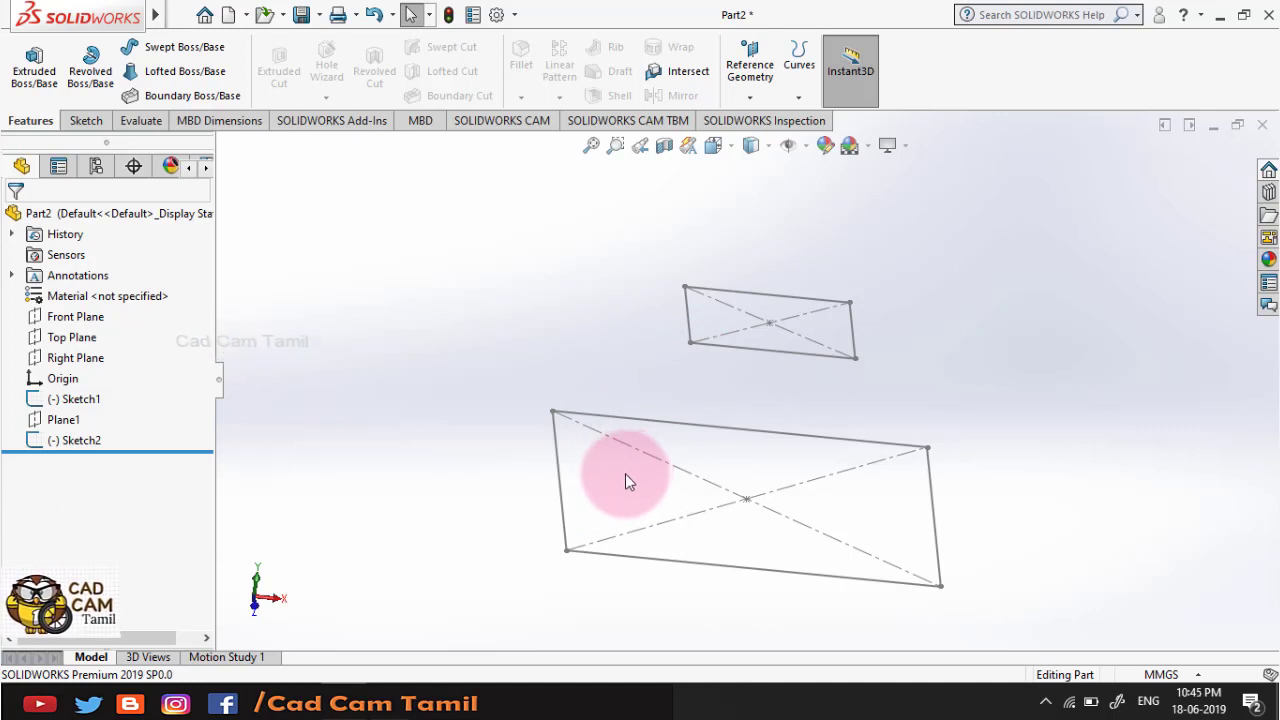
- On a new Front Plane sketch, draw a spline from the top line's left end to the bottom line's left end
click(57, 321)
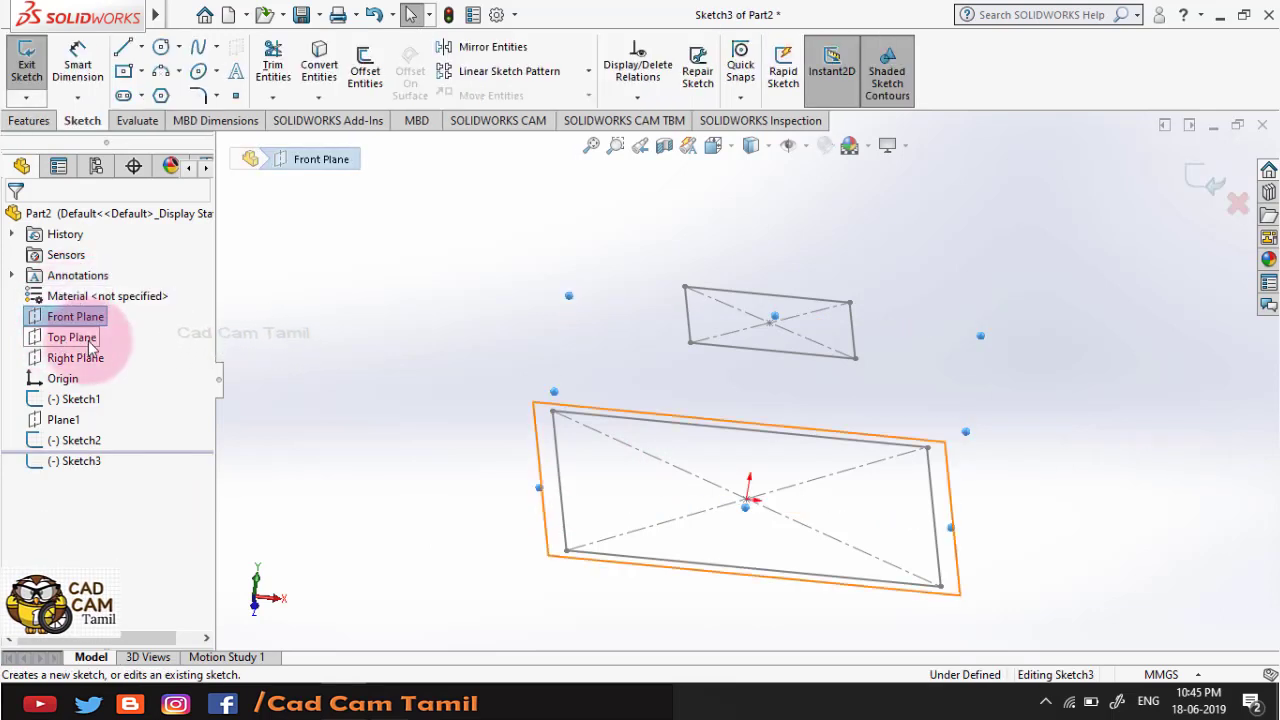
click(672, 300)
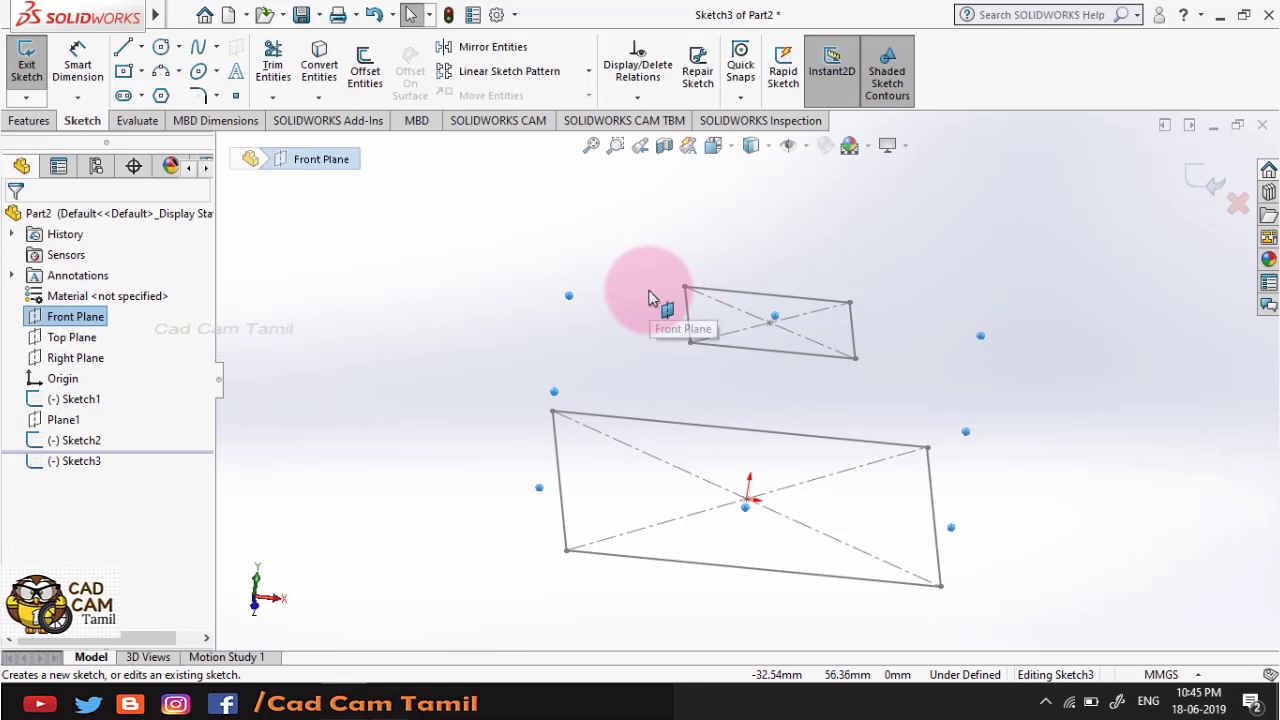
click(197, 47)
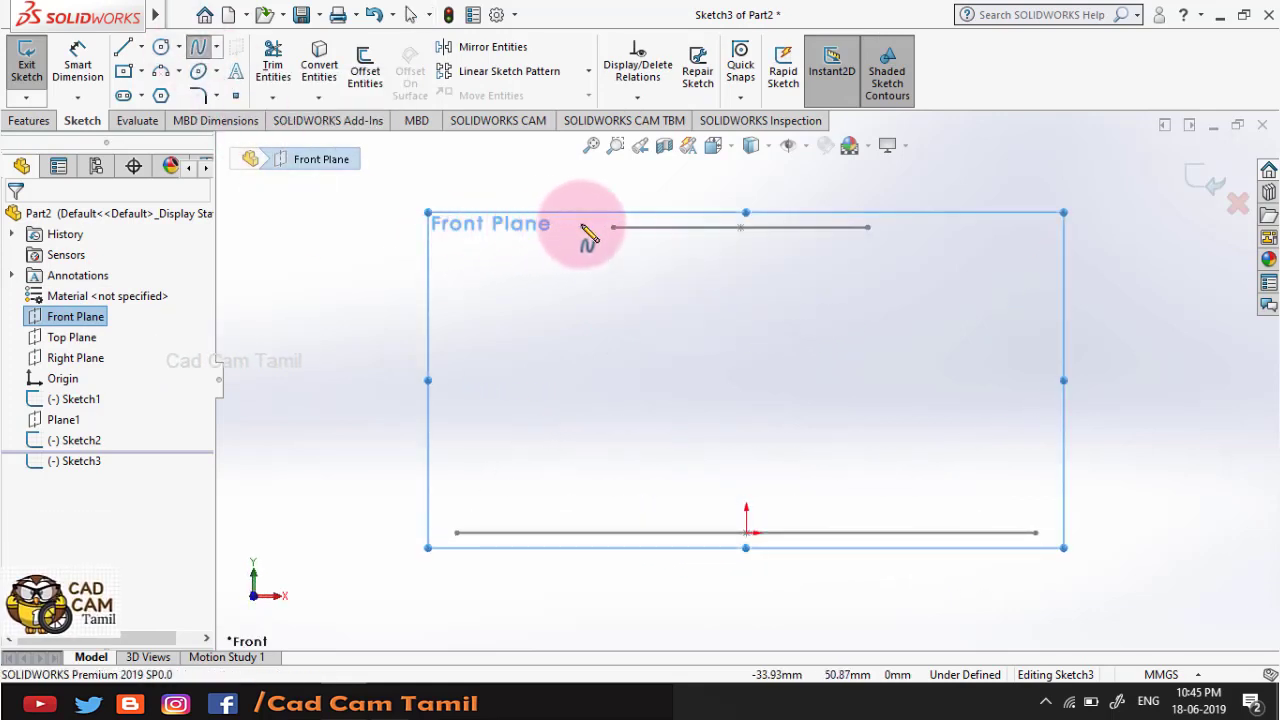
click(613, 227)
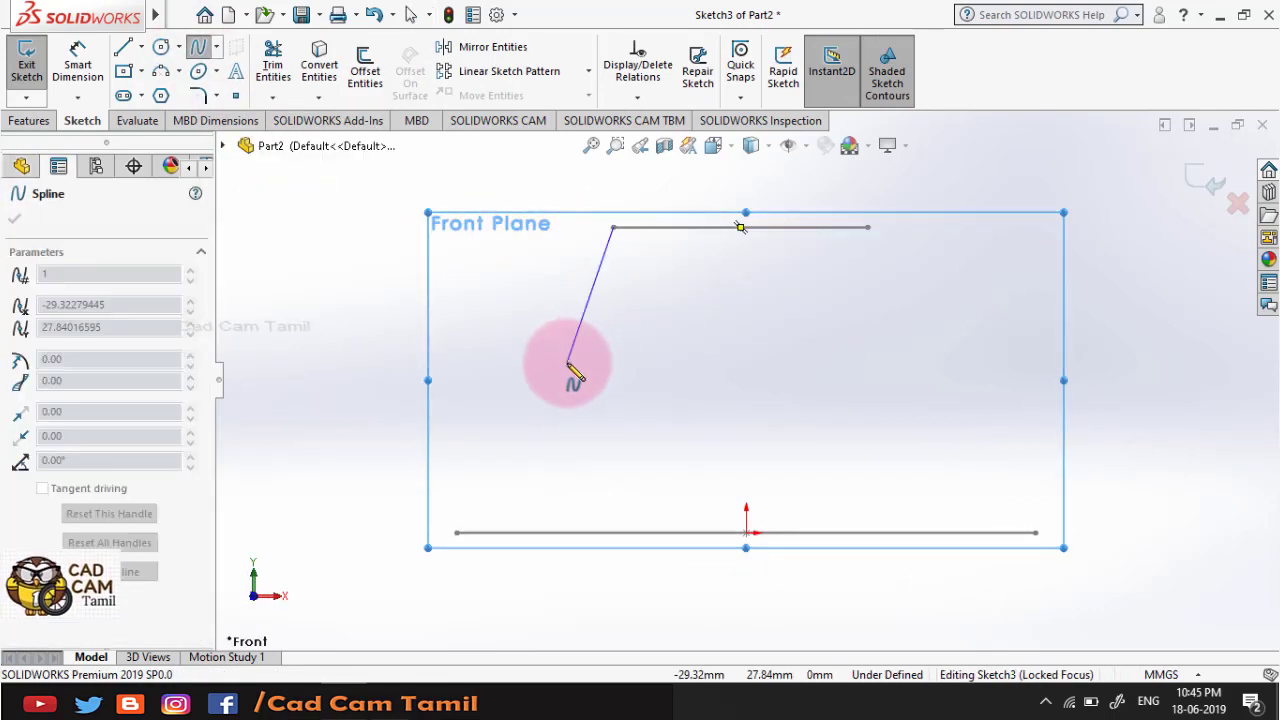
click(567, 362)
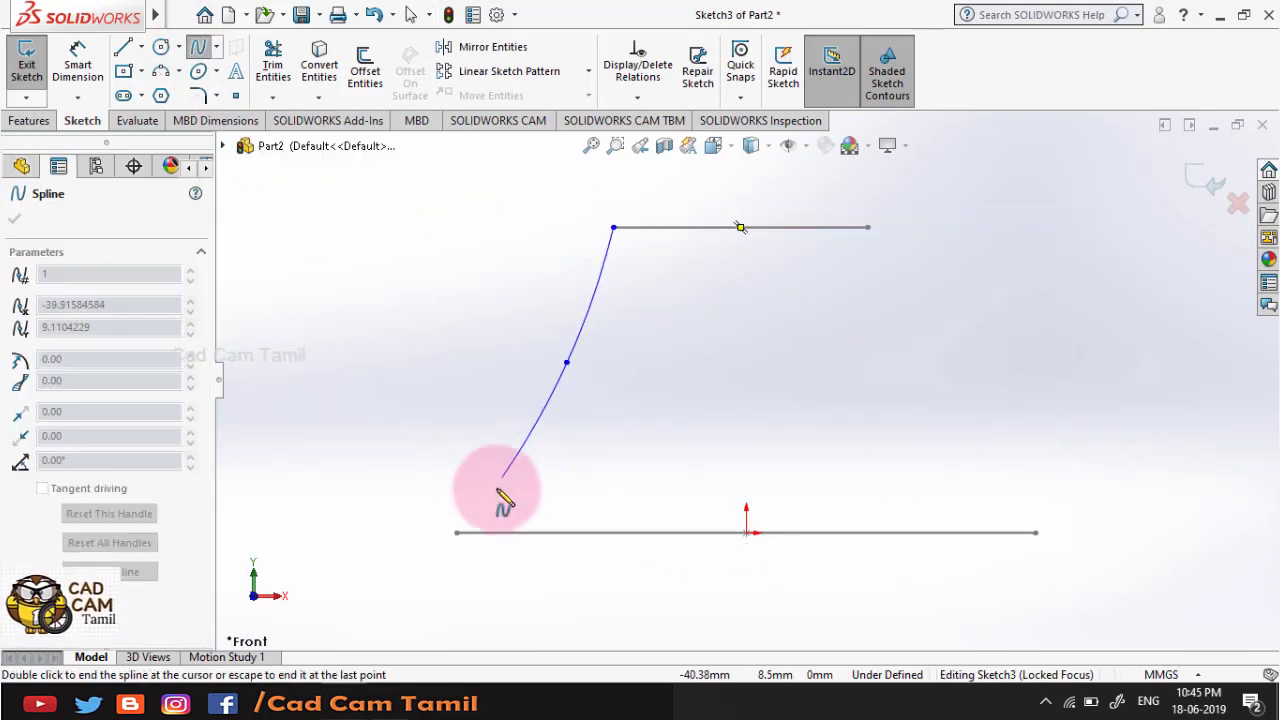
click(457, 533)
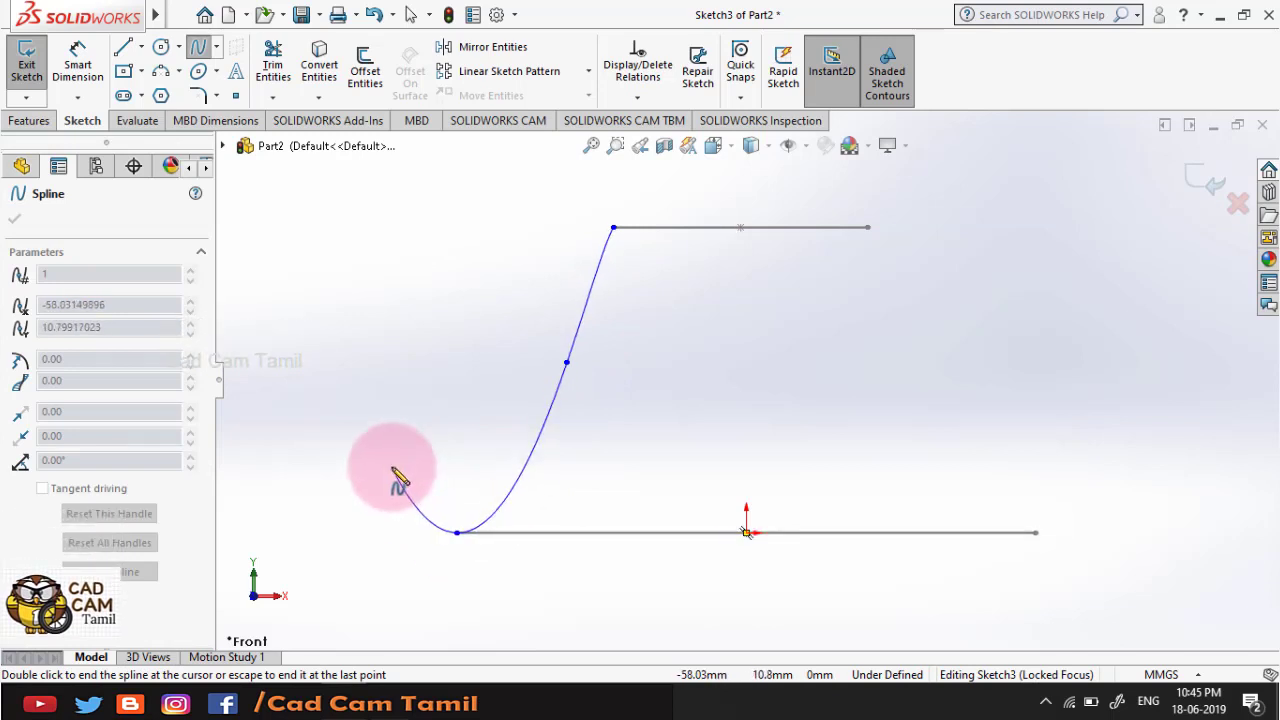
key(Escape)
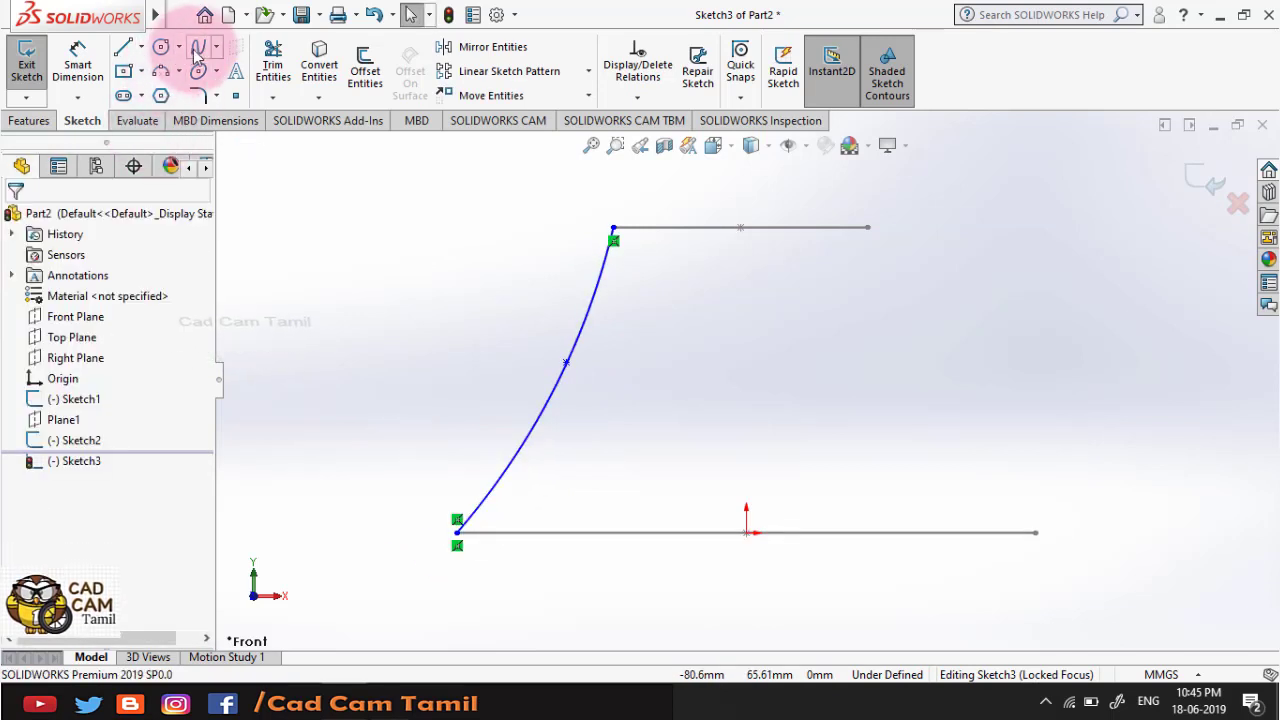
- Draw a second spline from the top line's right end down to the bottom line's right end
click(197, 55)
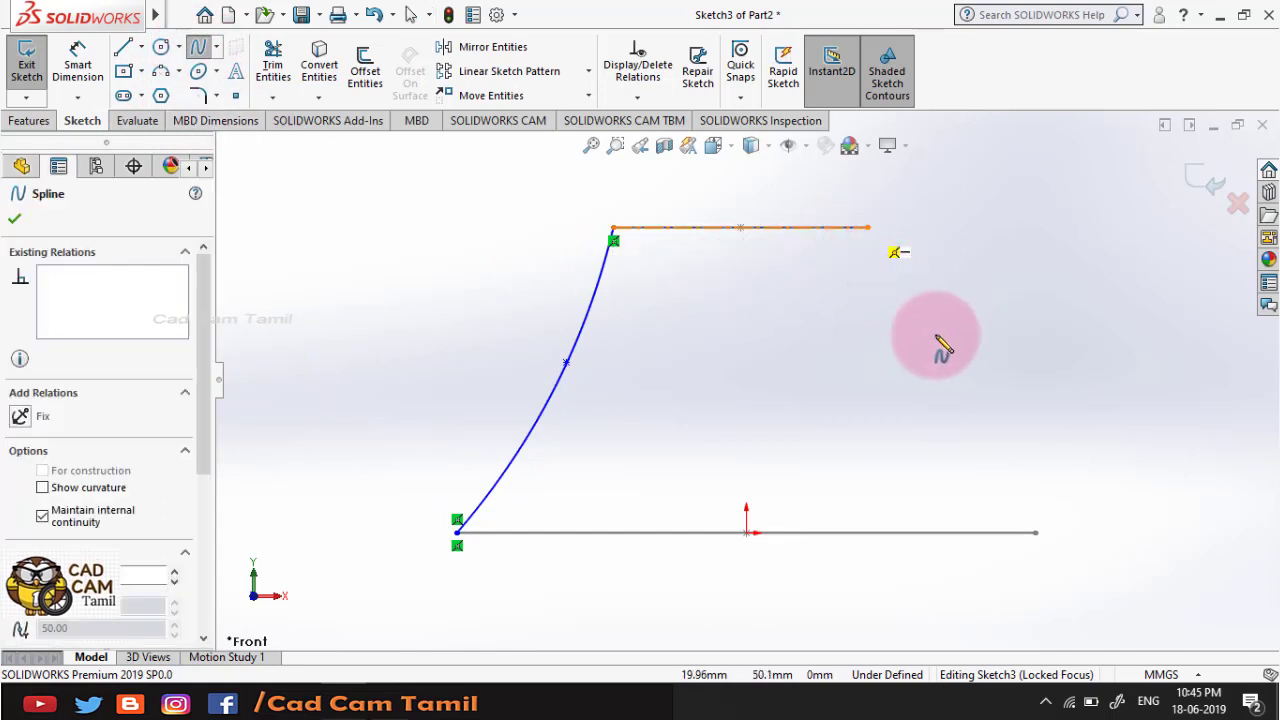
click(867, 228)
click(958, 380)
click(973, 471)
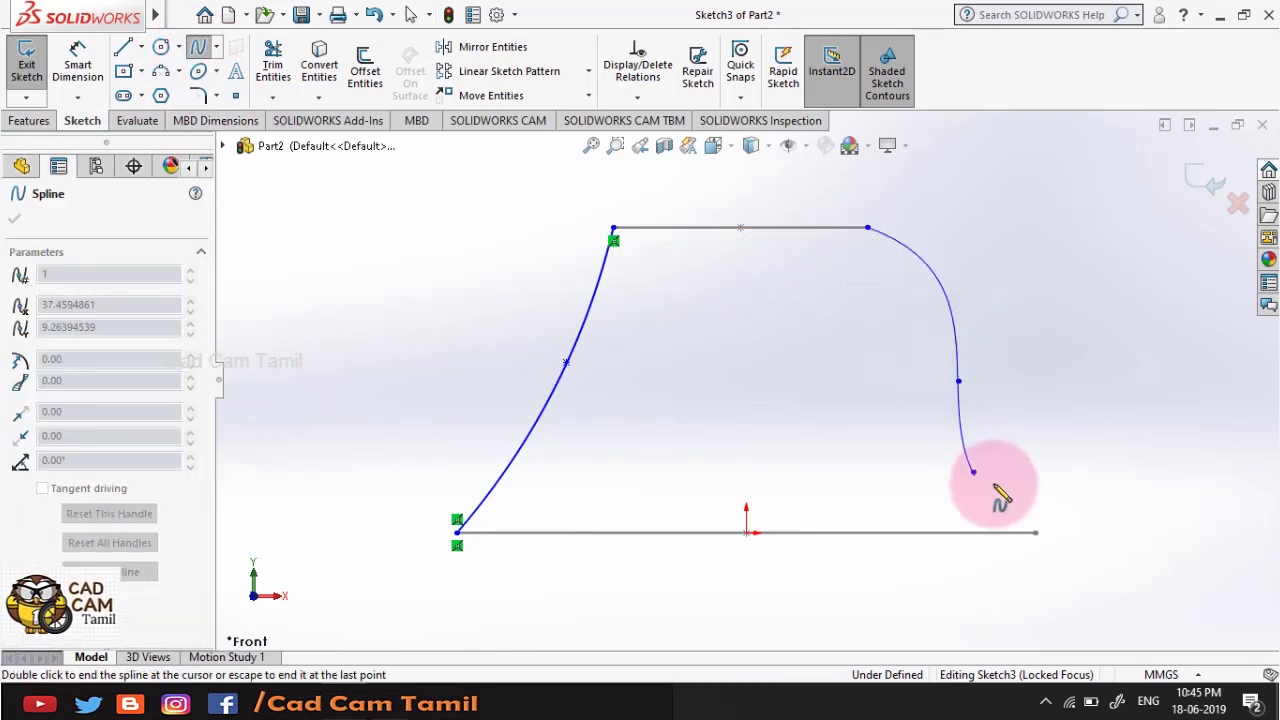
double_click(1037, 533)
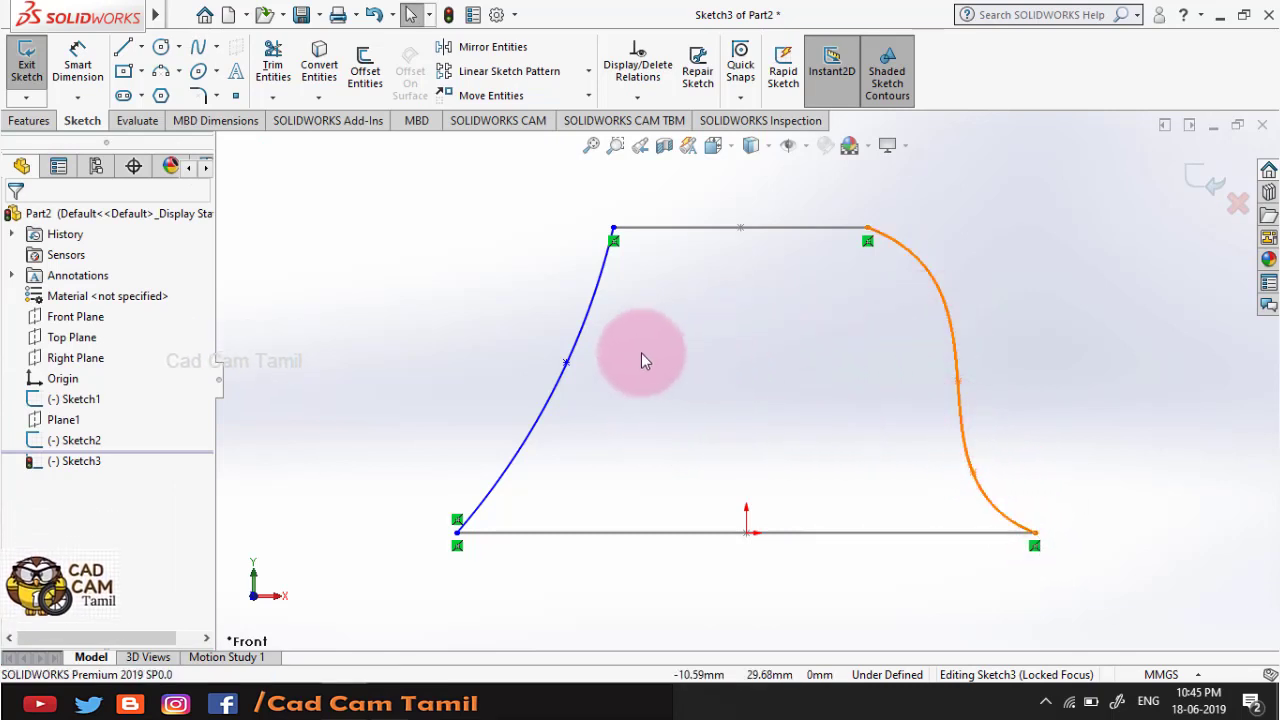
- Drag the left spline's control point outward to reshape its curve, then exit the sketch
click(562, 364)
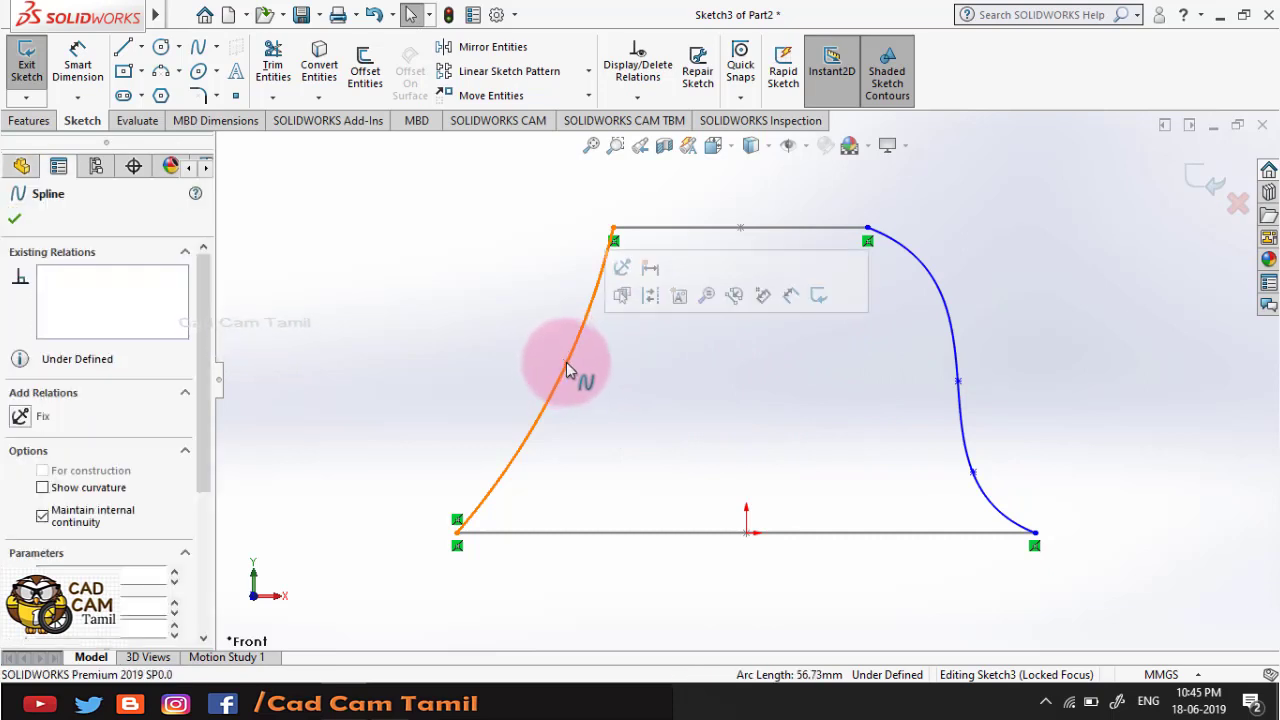
click(564, 362)
drag(552, 353, 514, 342)
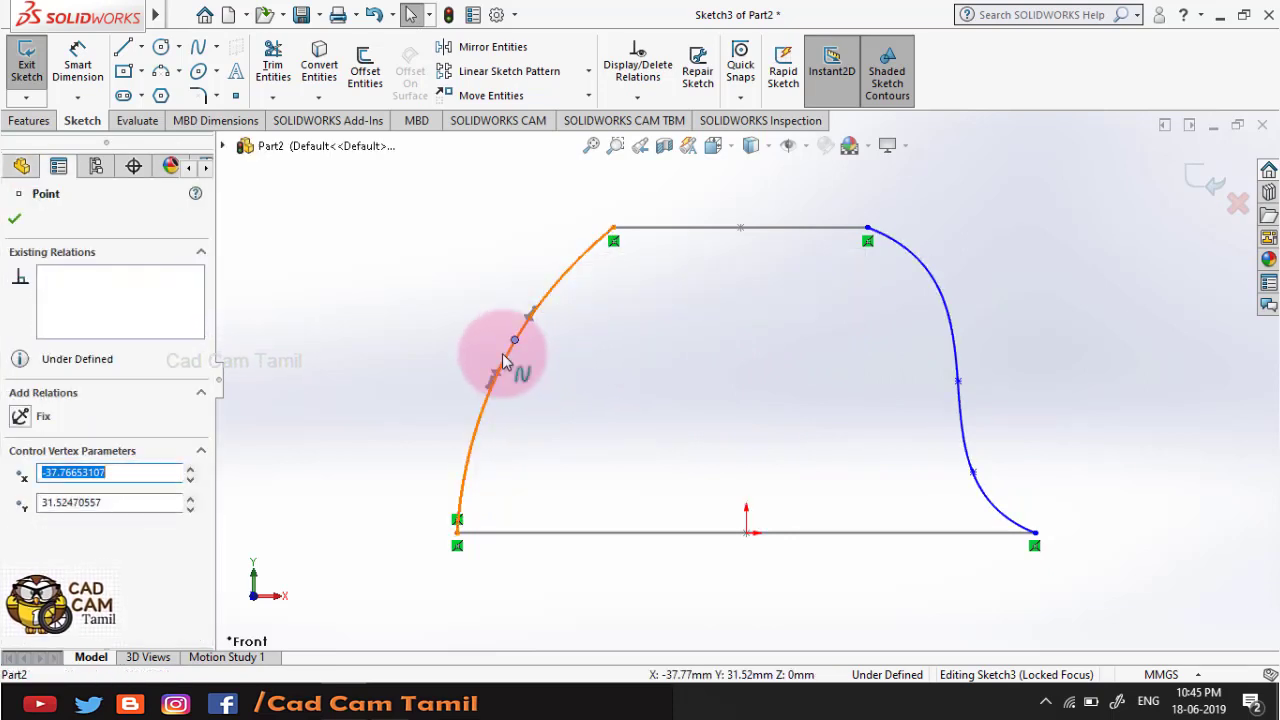
click(437, 367)
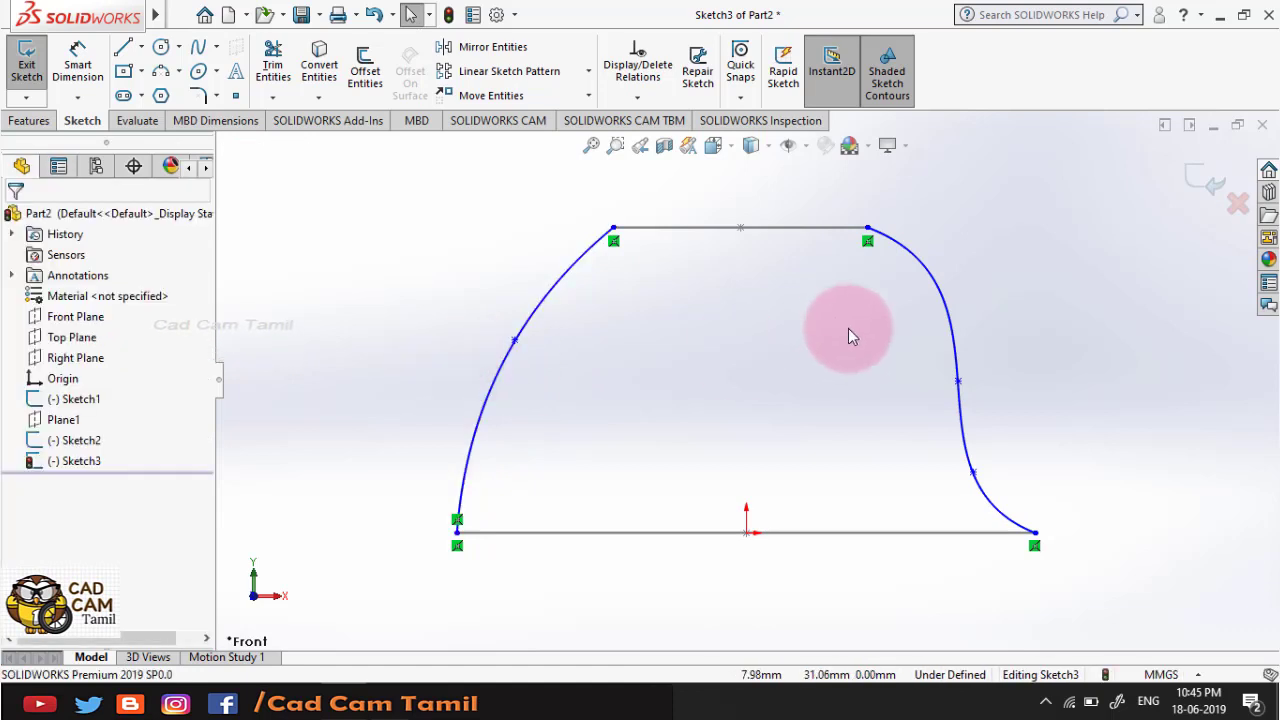
click(1192, 180)
- Start a Lofted Boss/Base with Sketch1 and Sketch2 as profiles, ready for guide curves
mouse_move(709, 357)
middle_down()
mouse_move(697, 516)
mouse_move(729, 480)
middle_up()
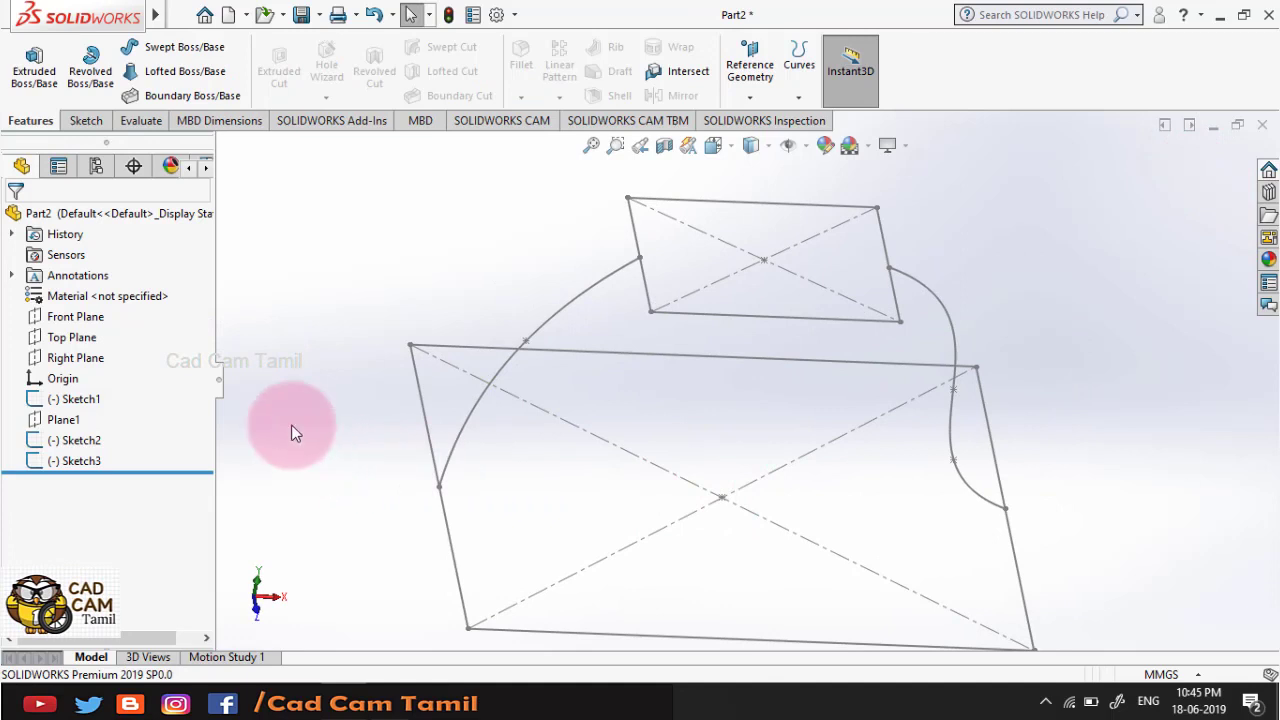
click(159, 75)
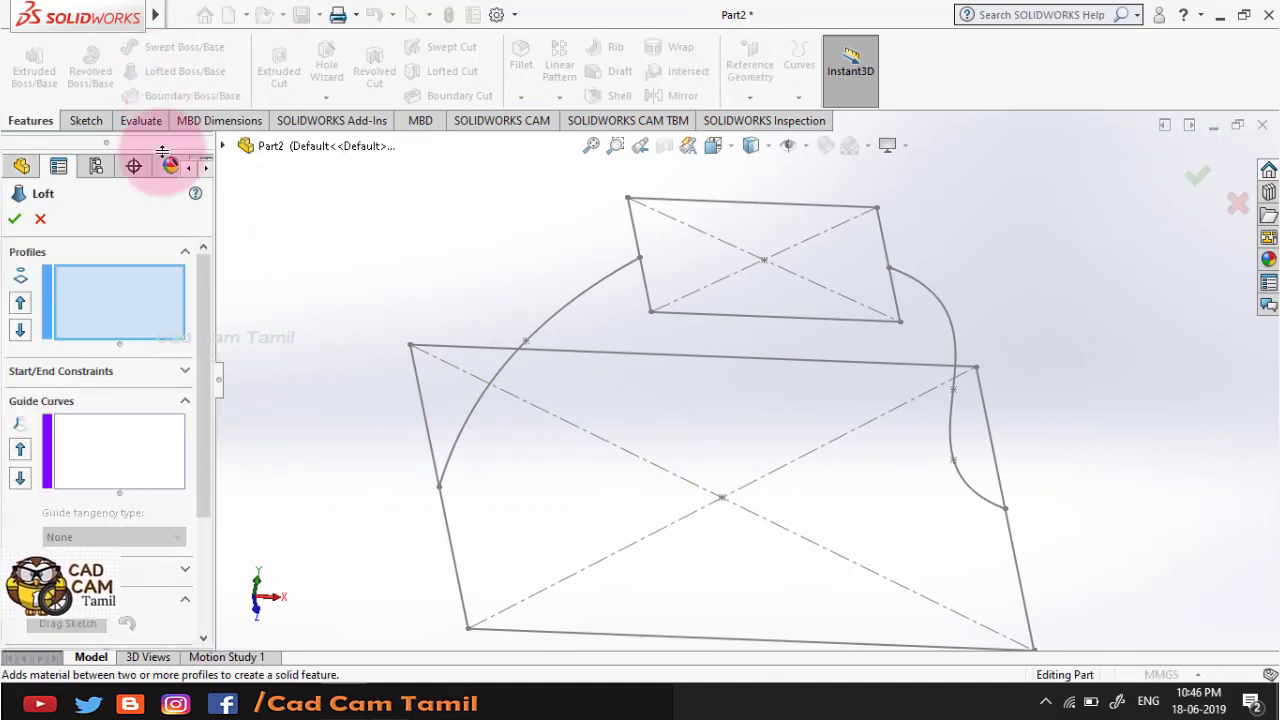
click(92, 273)
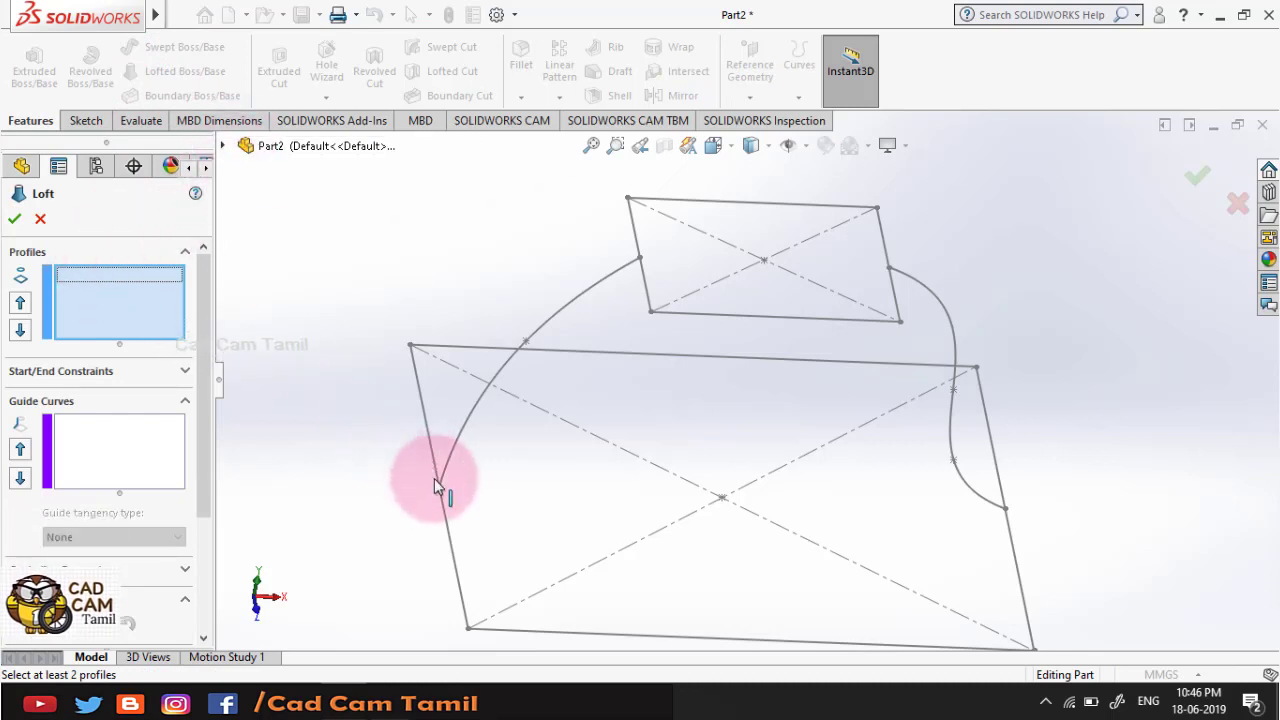
click(452, 563)
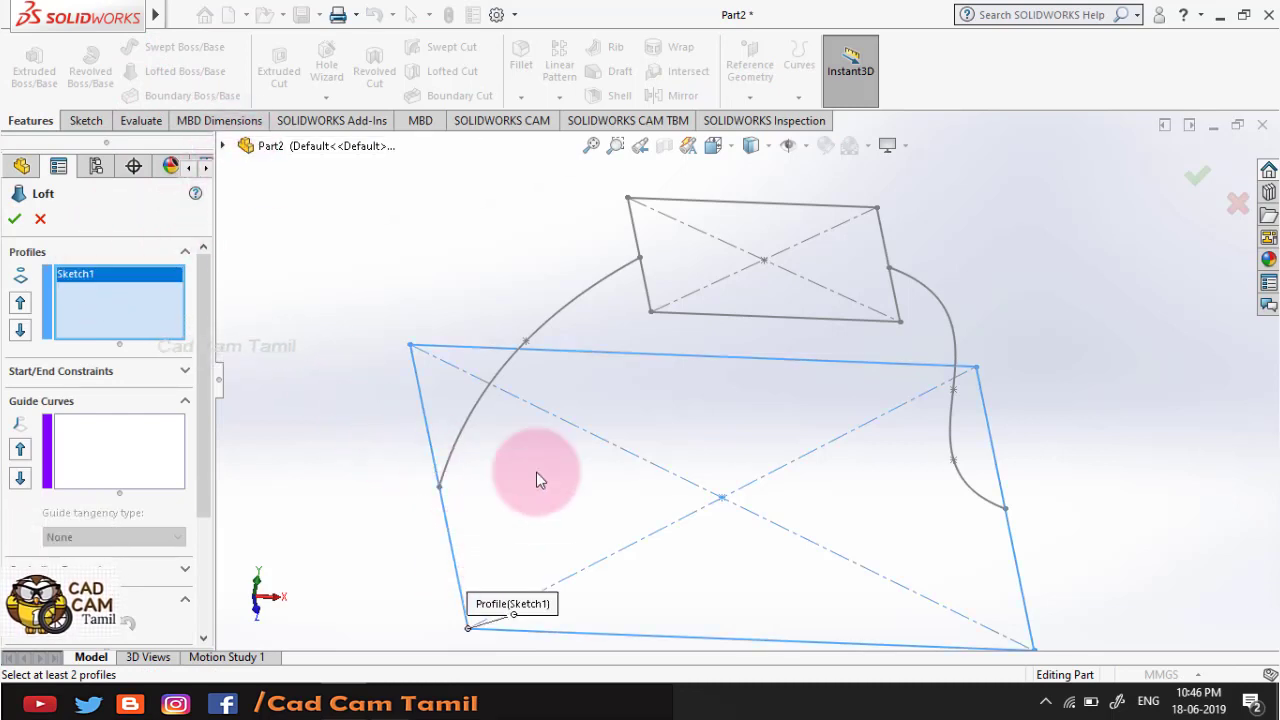
click(642, 285)
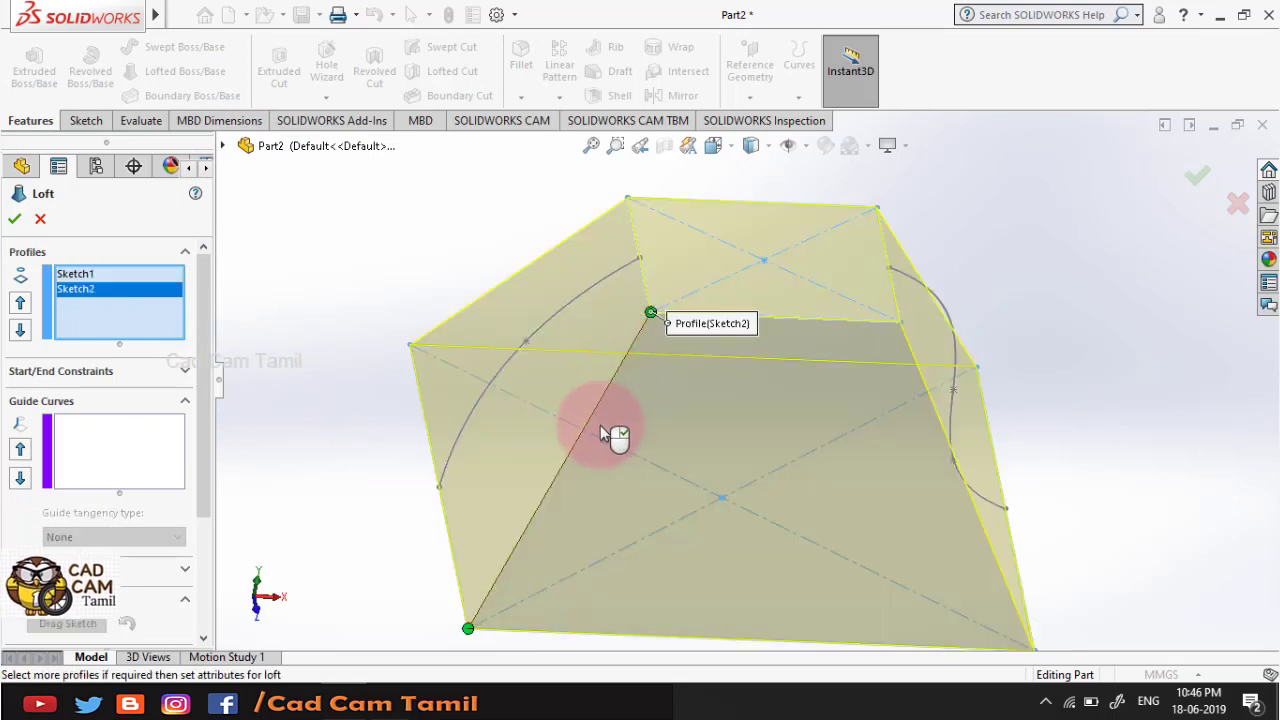
click(110, 451)
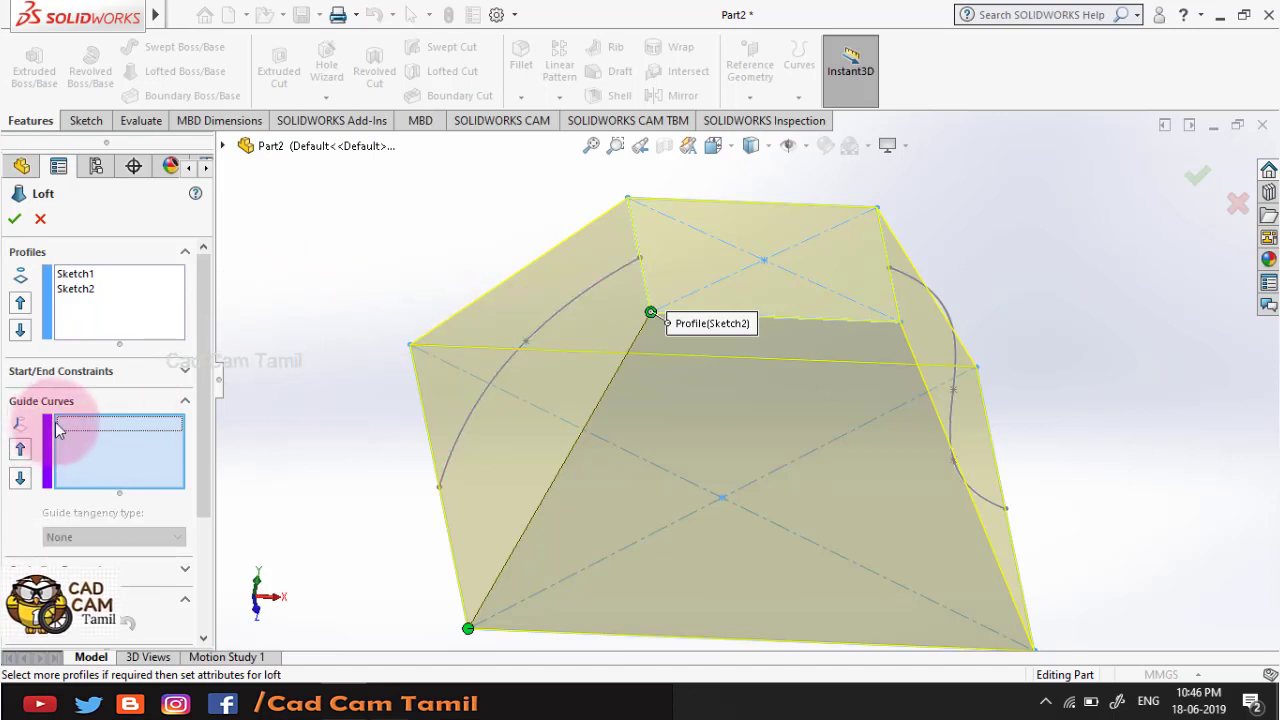
- Use the left and right splines as guide curves and create the solid Loft2
click(551, 328)
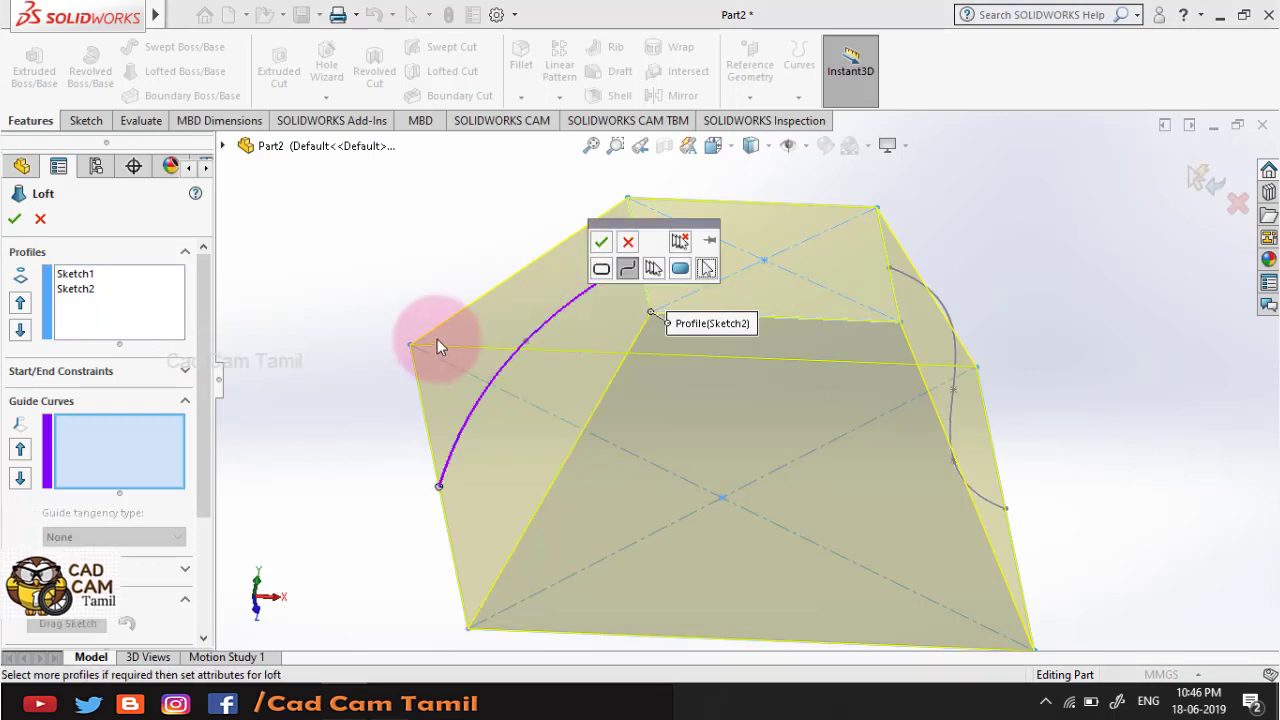
mouse_move(430, 342)
middle_down()
mouse_move(339, 281)
mouse_move(363, 251)
middle_up()
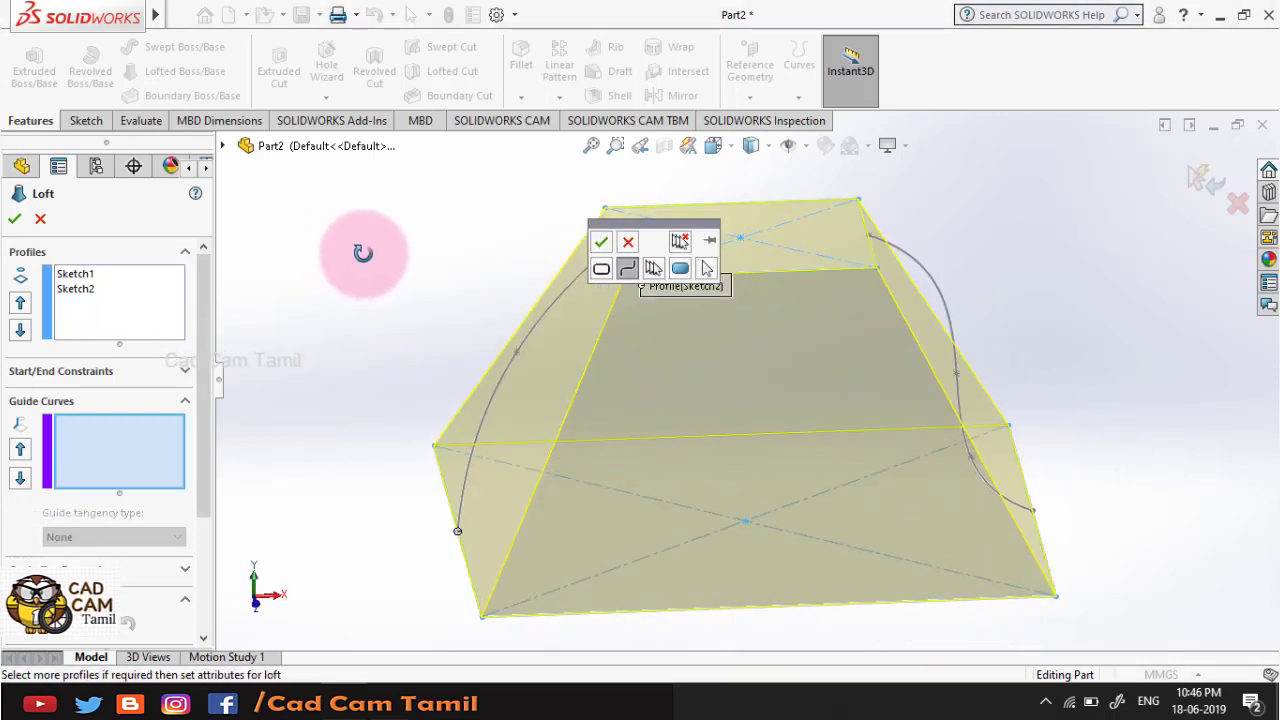
click(598, 300)
click(600, 241)
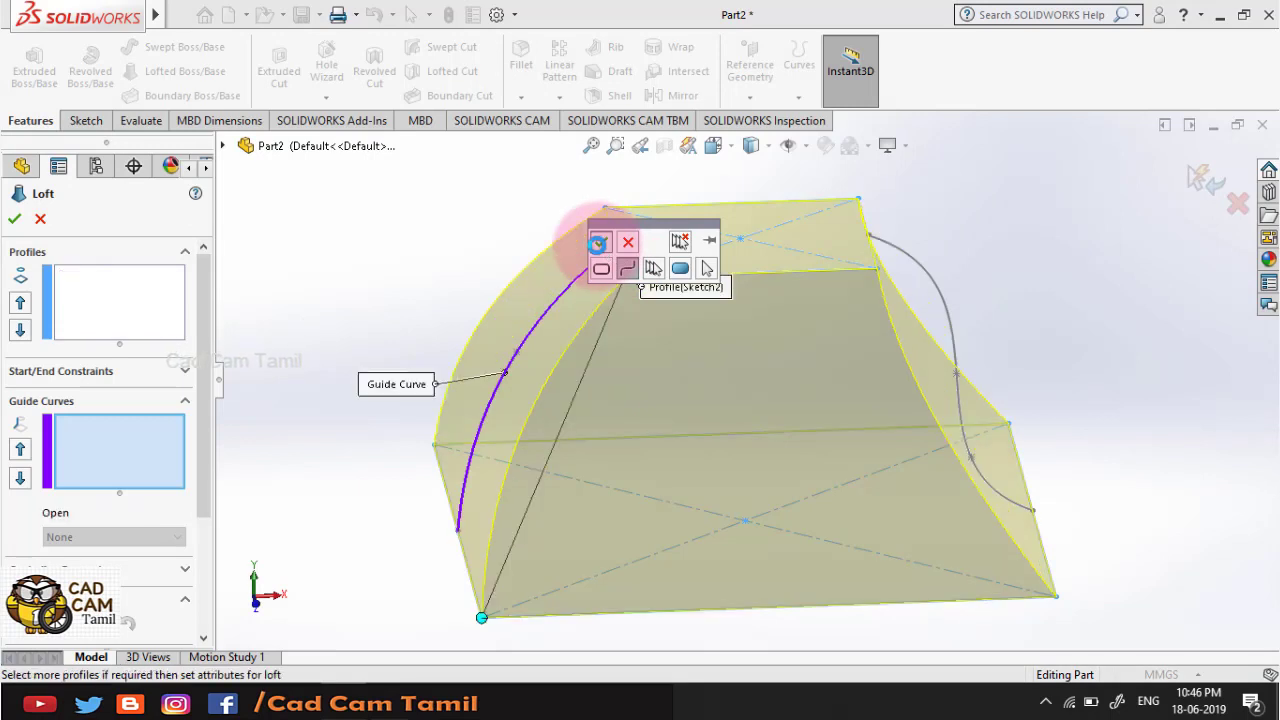
middle_drag(943, 291, 948, 278)
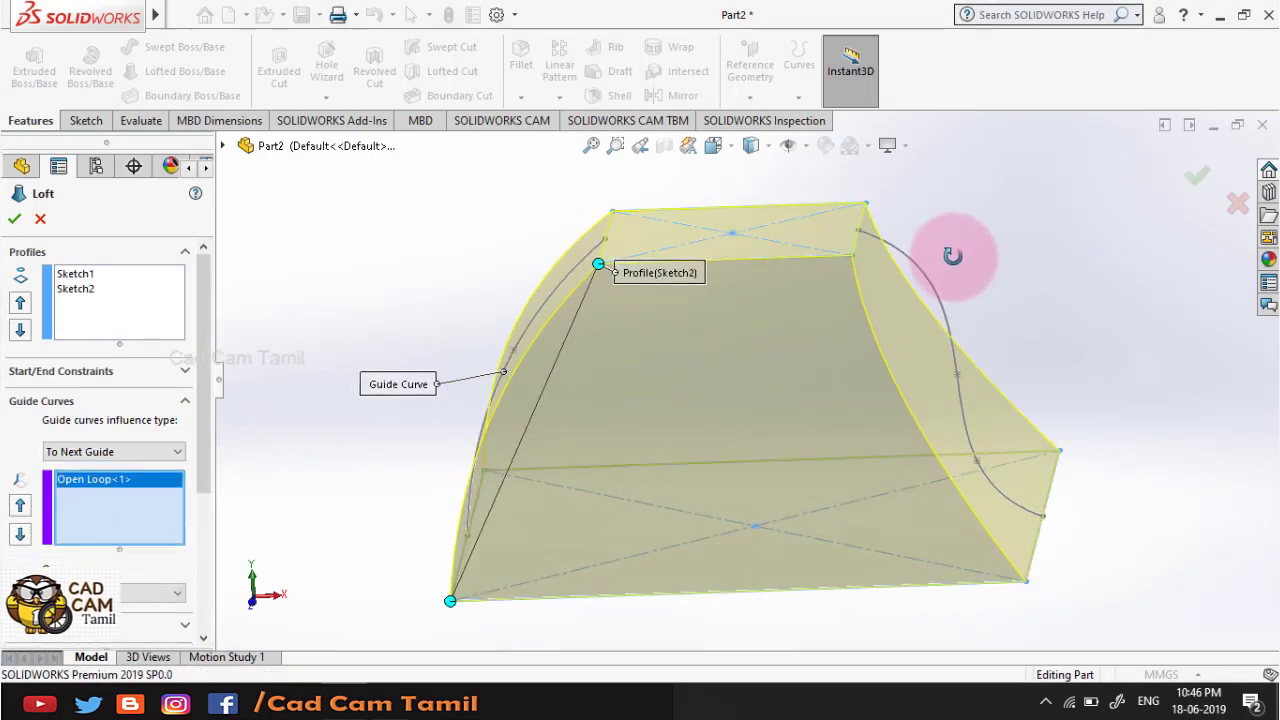
click(928, 294)
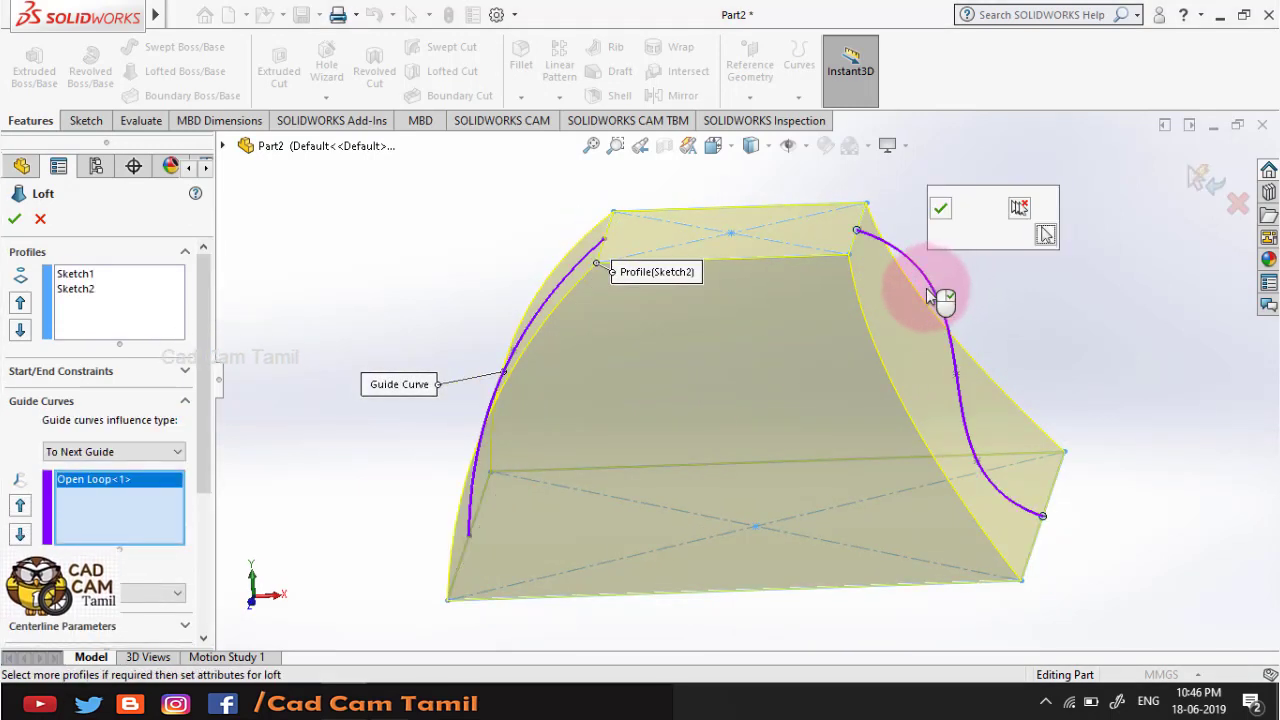
click(940, 220)
click(840, 372)
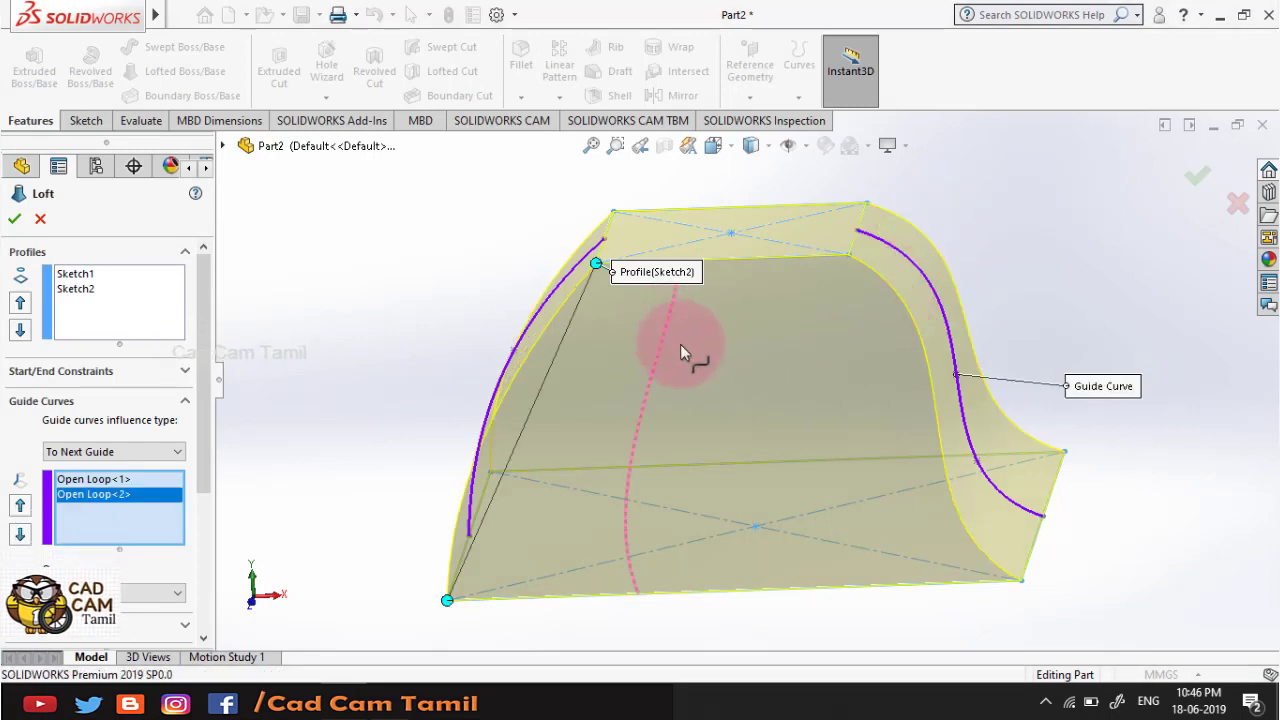
mouse_move(680, 344)
middle_down()
mouse_move(708, 377)
mouse_move(657, 271)
mouse_move(640, 294)
middle_up()
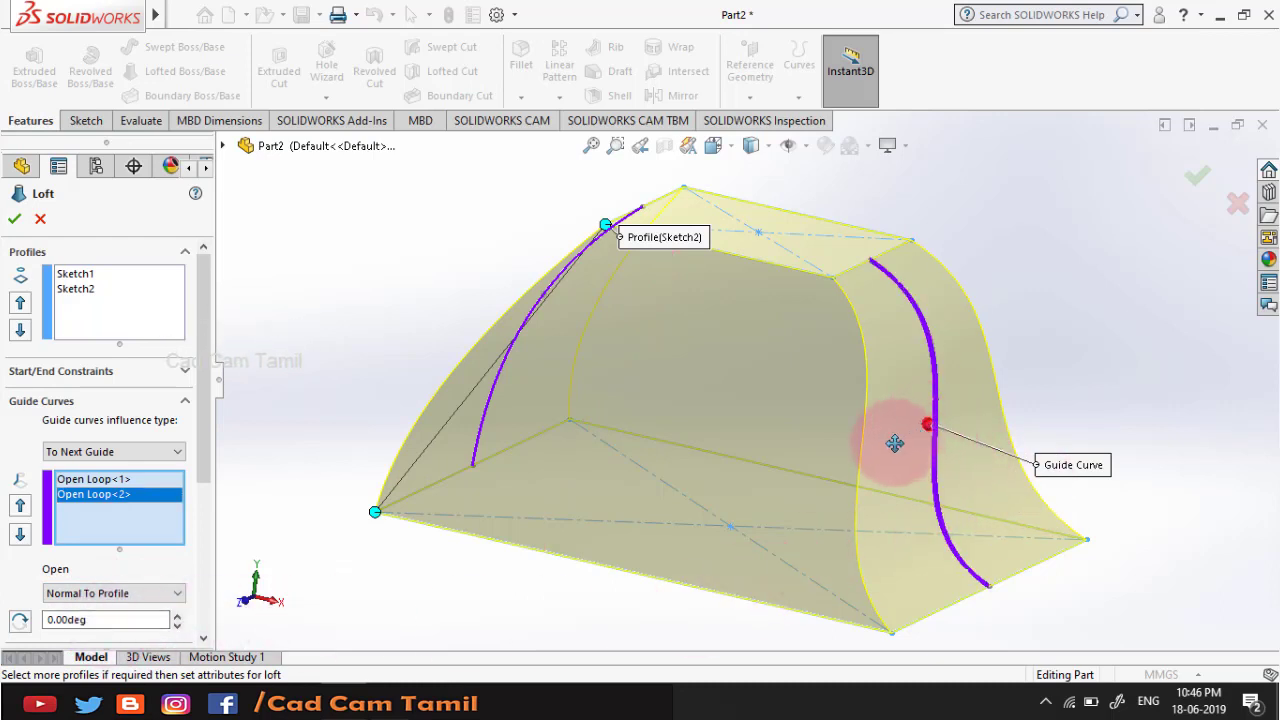
click(14, 218)
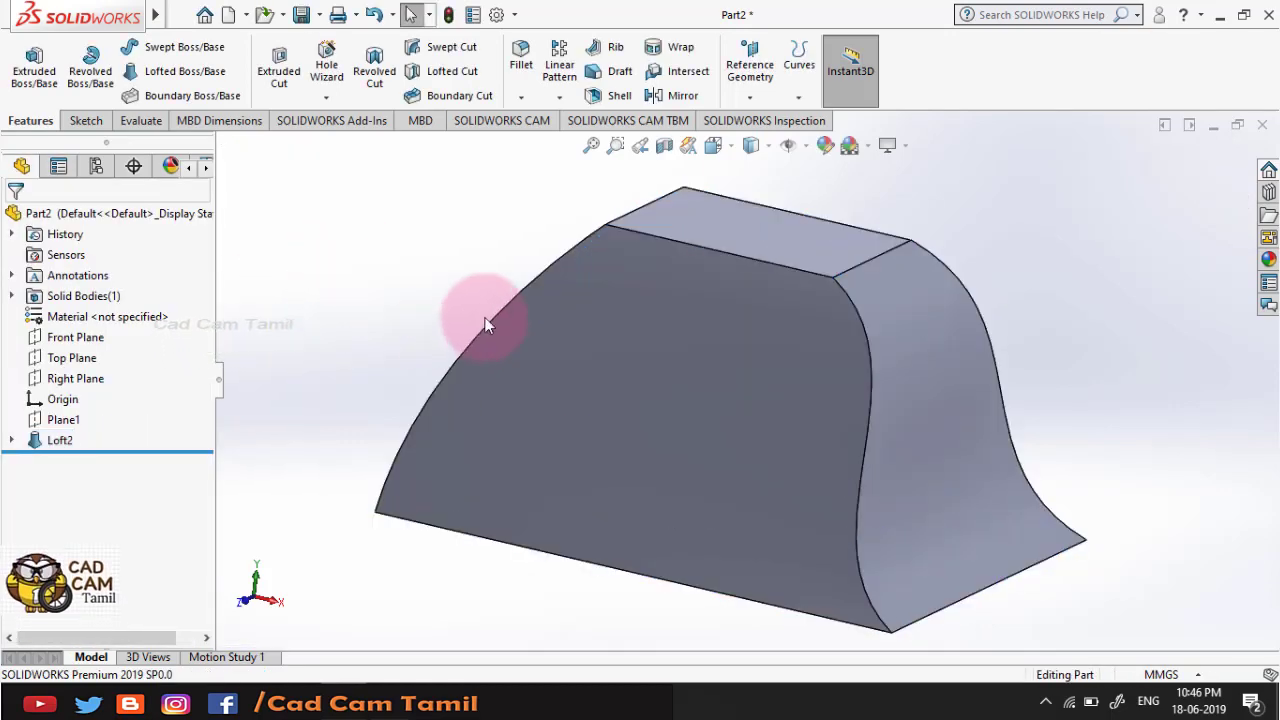
- Delete the Loft2 feature and the Sketch3 guide-curve sketch
mouse_move(486, 314)
middle_down()
mouse_move(600, 386)
mouse_move(487, 481)
mouse_move(529, 489)
mouse_move(551, 303)
mouse_move(520, 523)
middle_up()
right_click(60, 440)
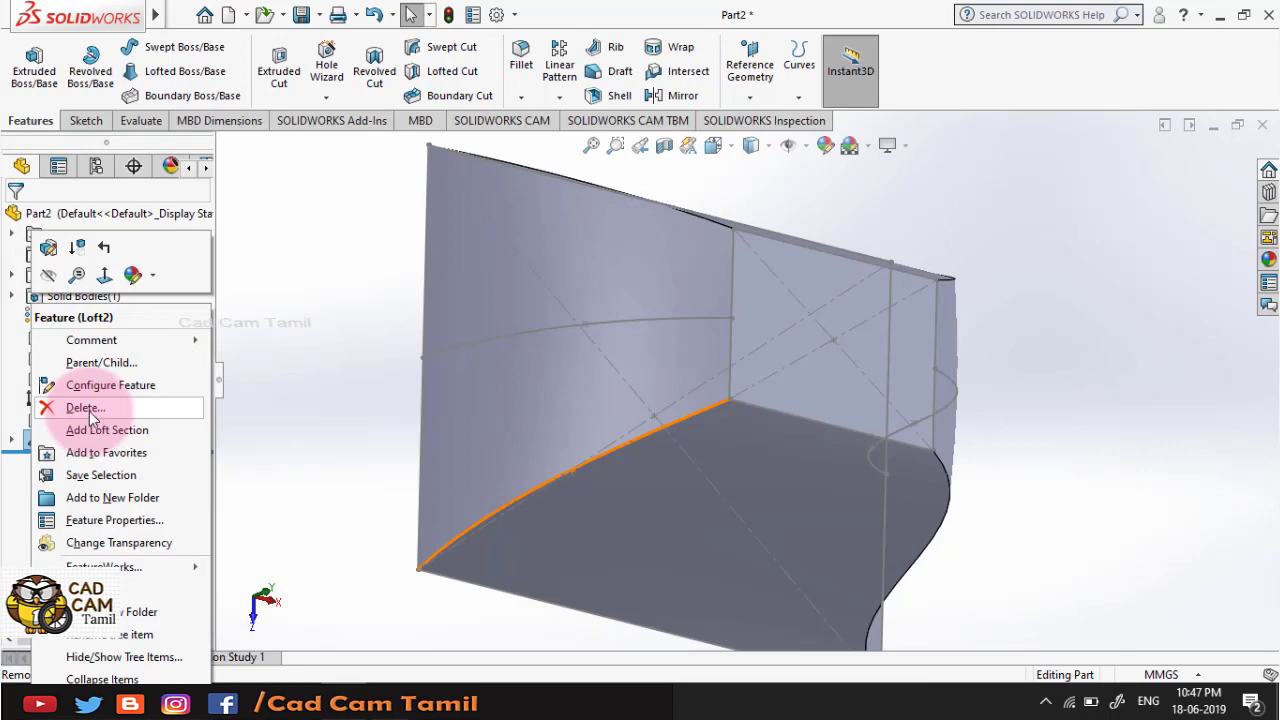
click(88, 409)
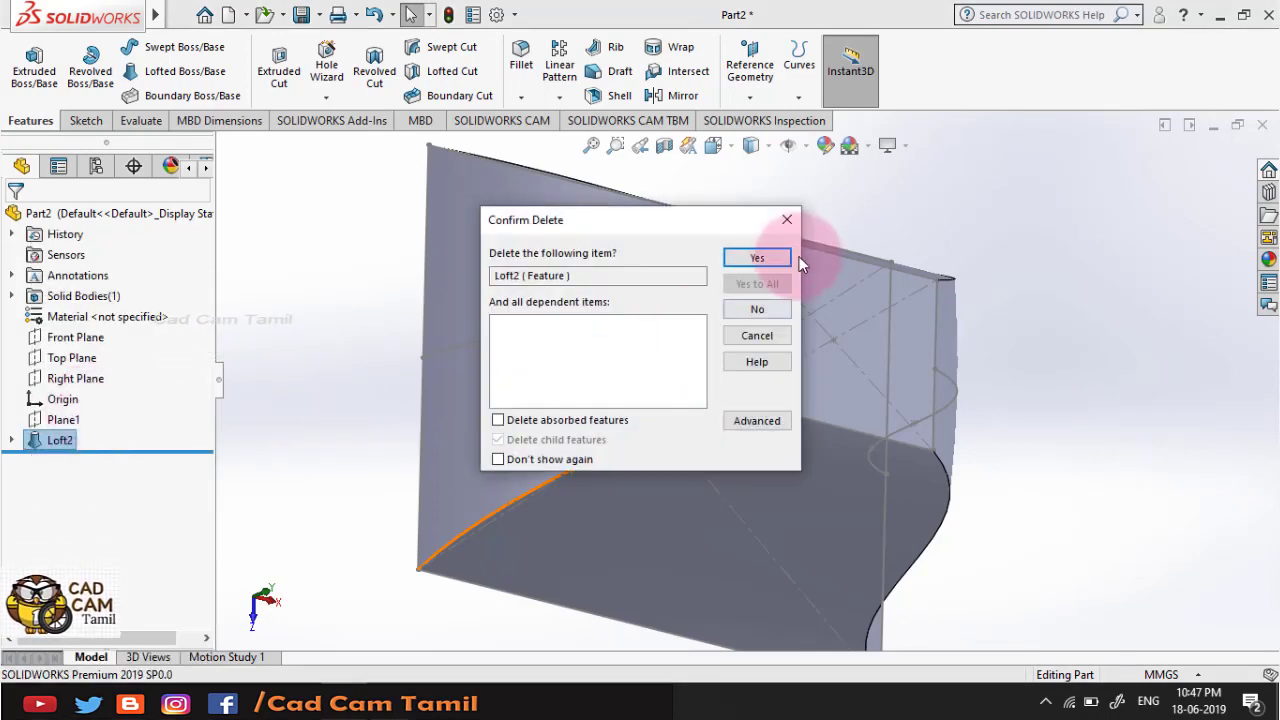
click(772, 256)
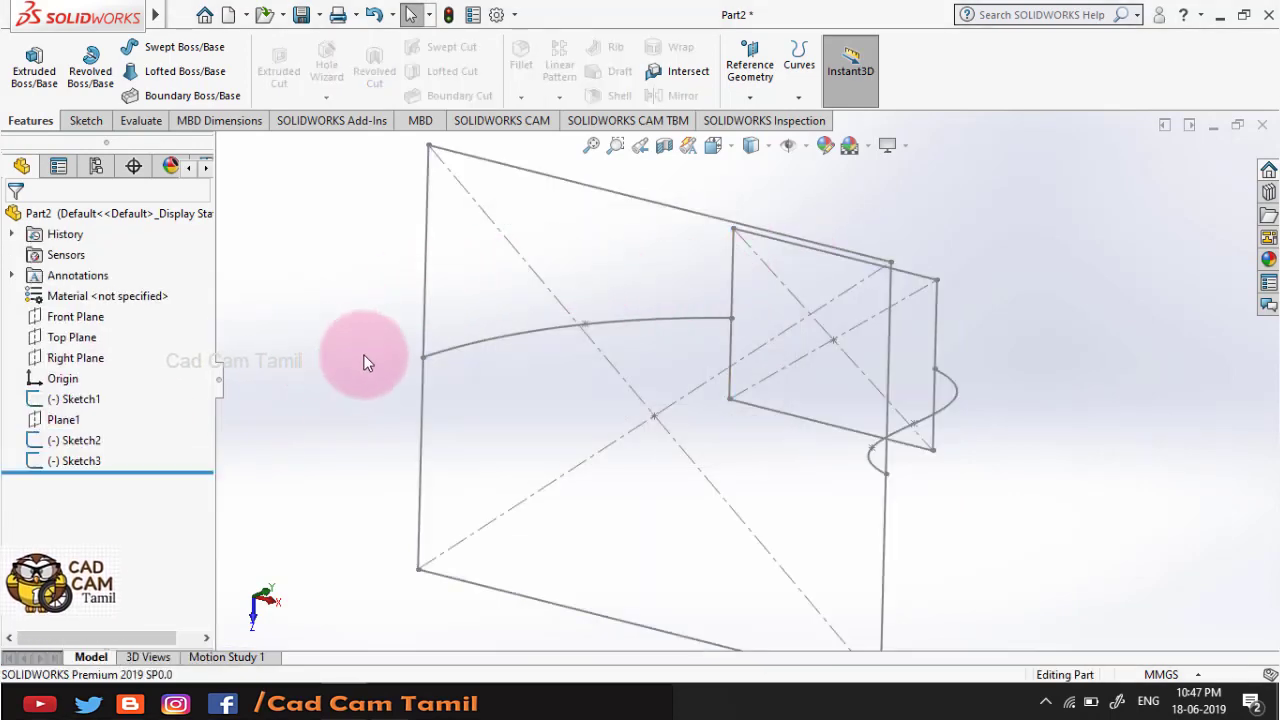
mouse_move(363, 360)
middle_down()
mouse_move(318, 219)
mouse_move(245, 355)
middle_up()
click(75, 461)
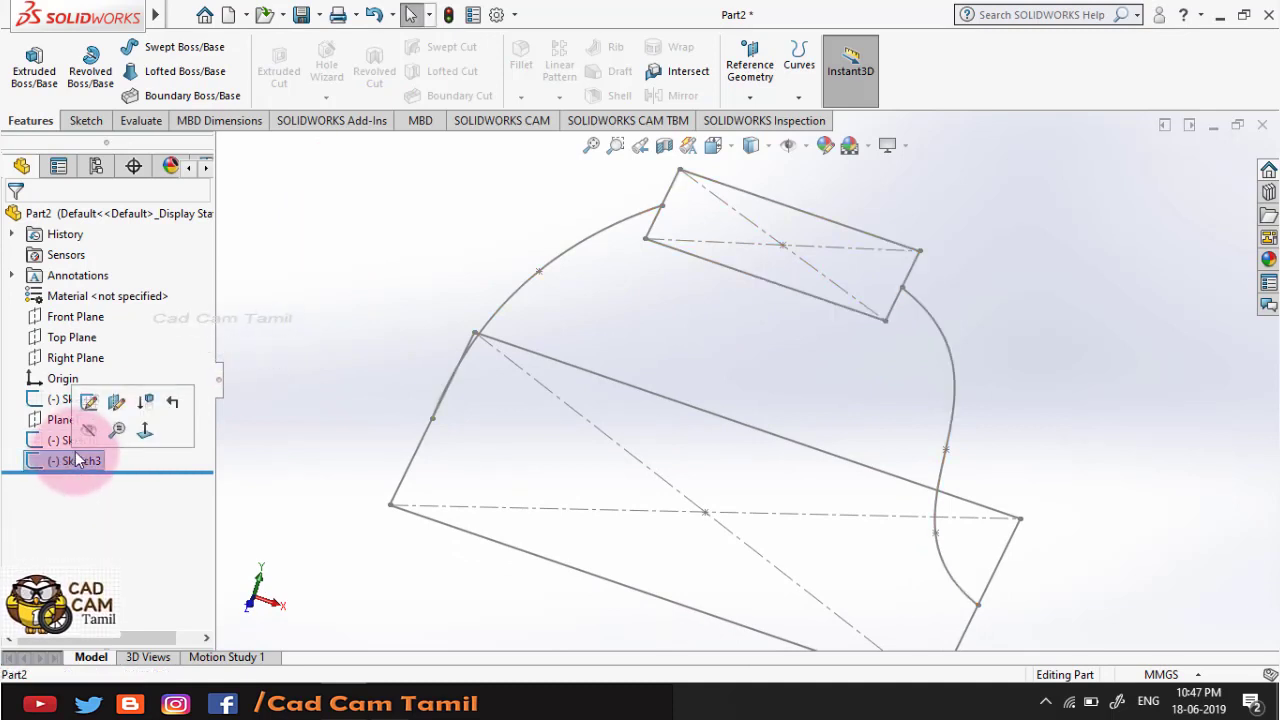
right_click(77, 458)
click(144, 454)
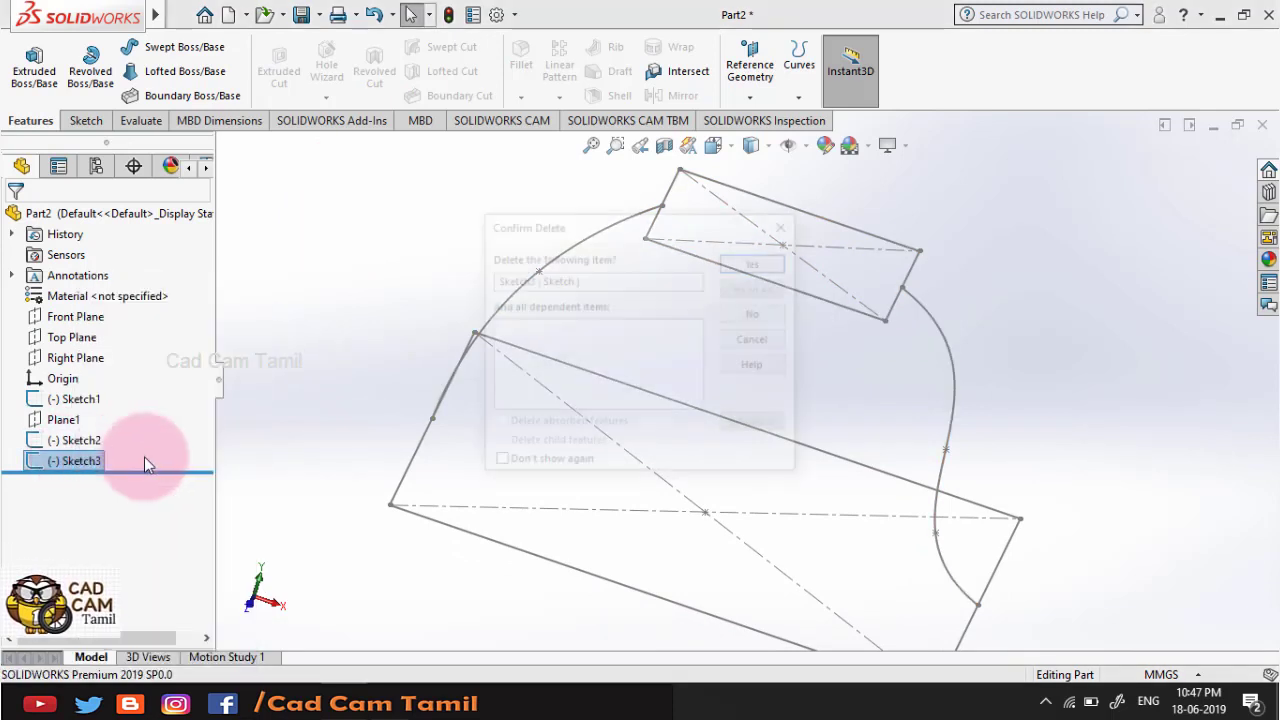
click(752, 263)
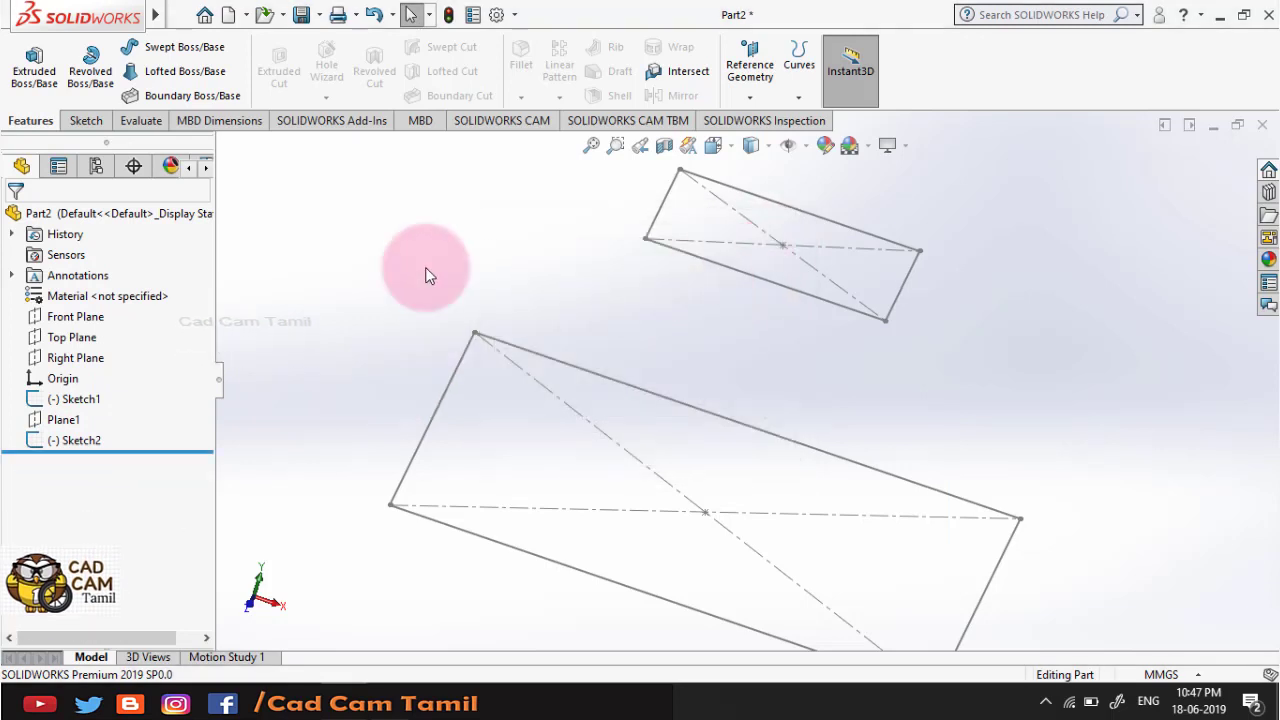
- Reorient to a tilted view of both rectangles and start a new reference Plane
mouse_move(509, 357)
middle_down()
mouse_move(583, 289)
mouse_move(546, 323)
mouse_move(531, 377)
middle_up()
mouse_move(742, 305)
middle_down()
mouse_move(806, 316)
mouse_move(937, 203)
middle_up()
middle_drag(606, 333, 659, 379)
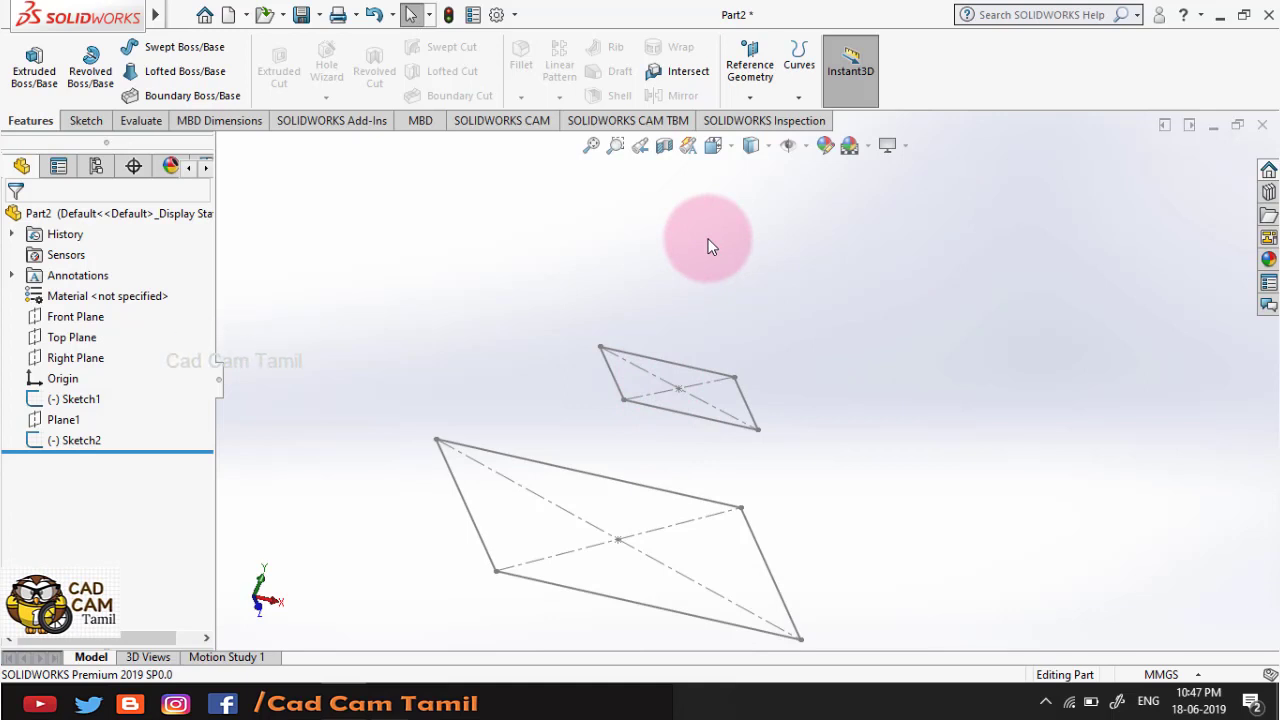
click(760, 98)
click(766, 120)
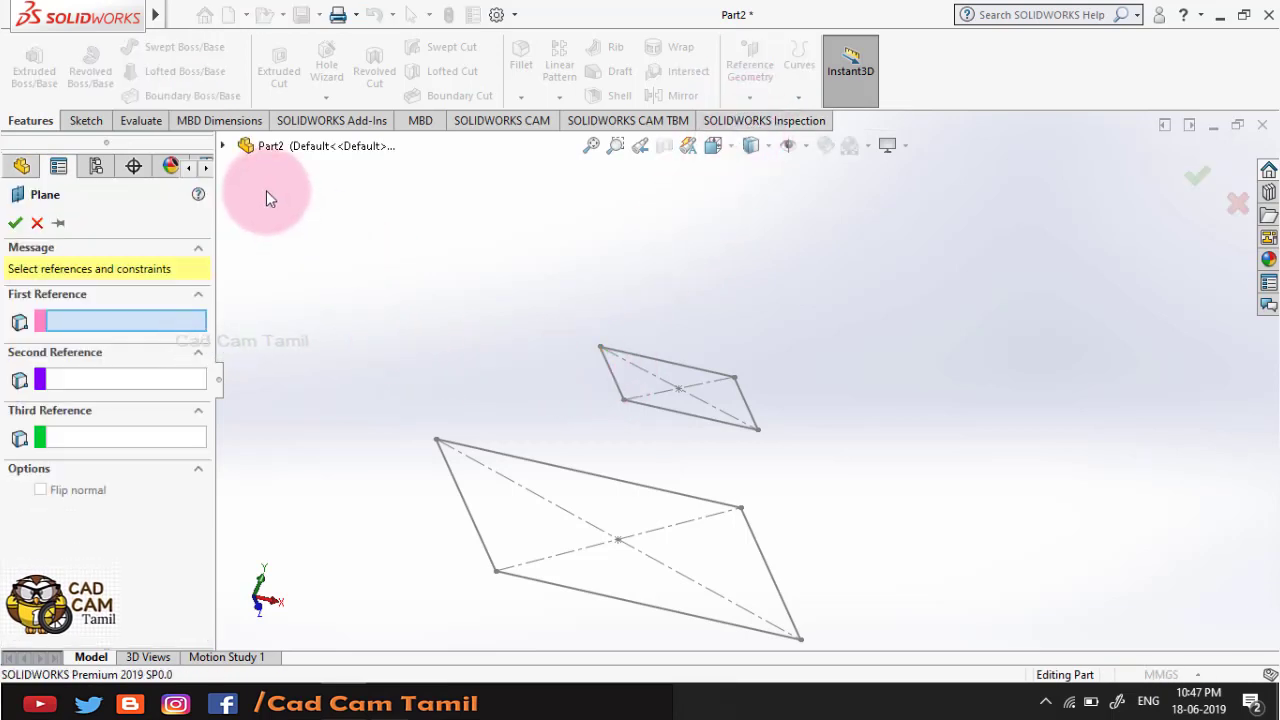
- Reference Plane1 with a 50 mm offset to create Plane2, then select Plane2
click(226, 148)
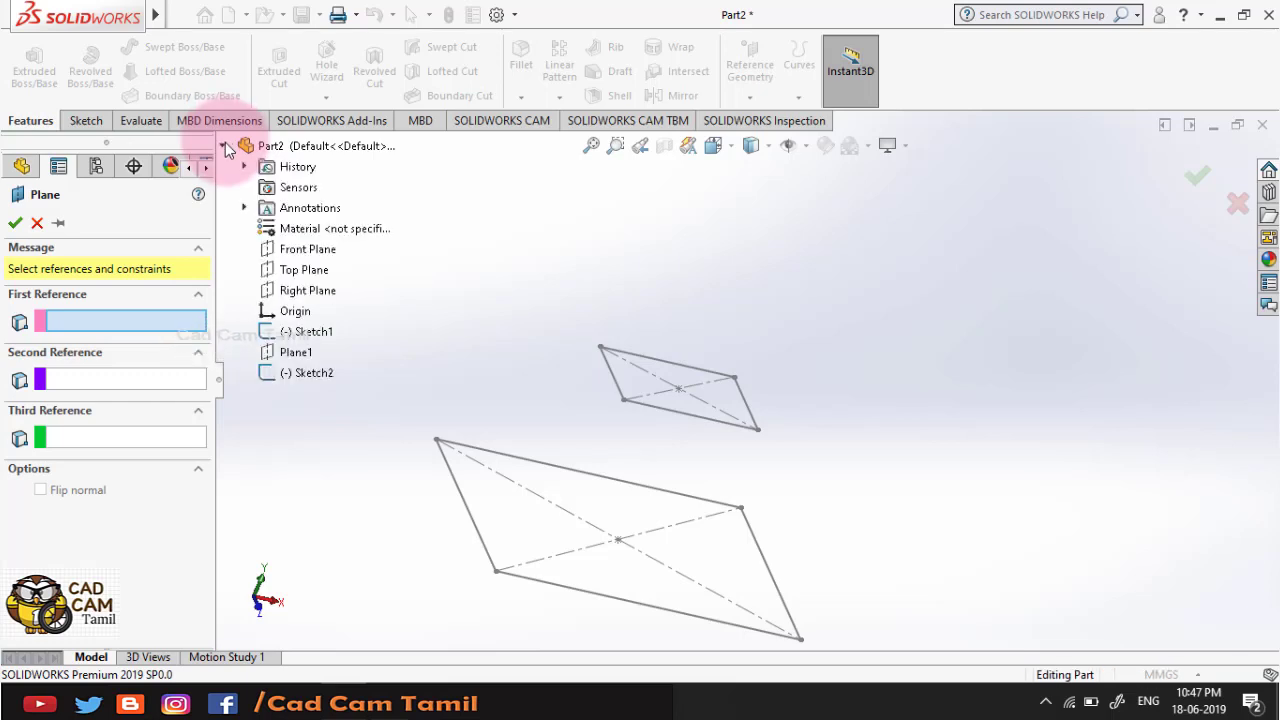
click(312, 353)
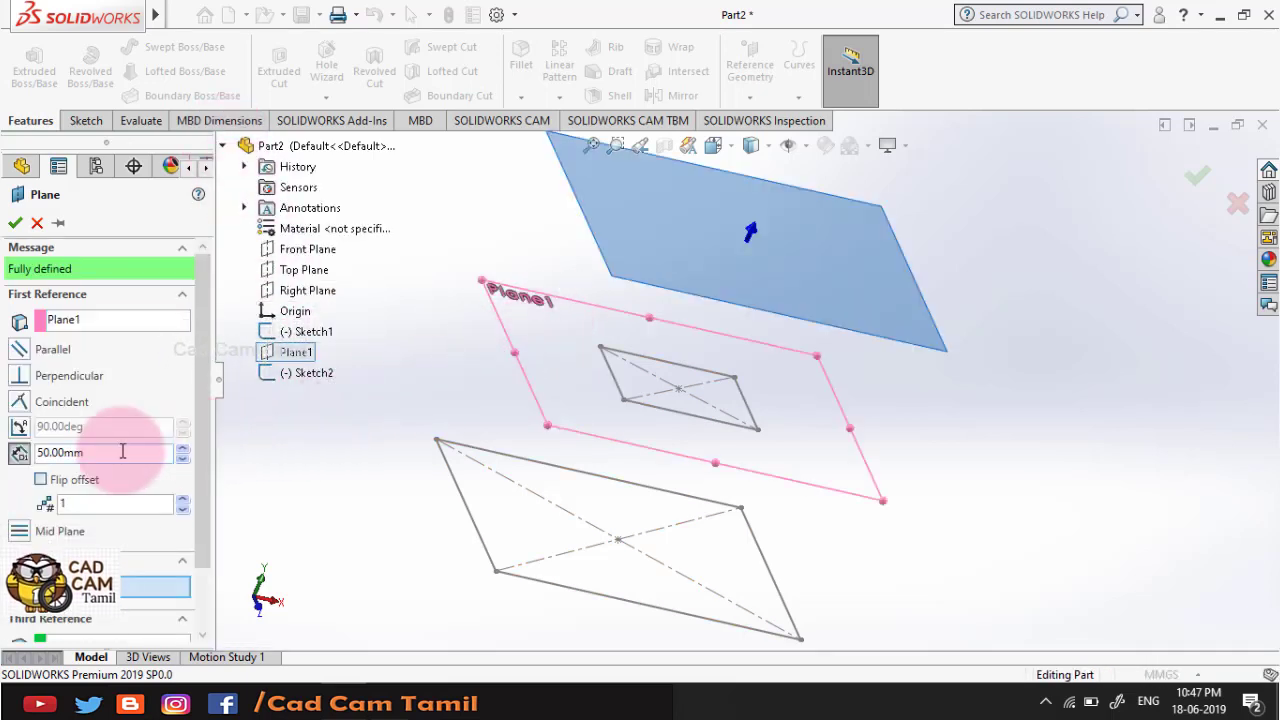
click(15, 223)
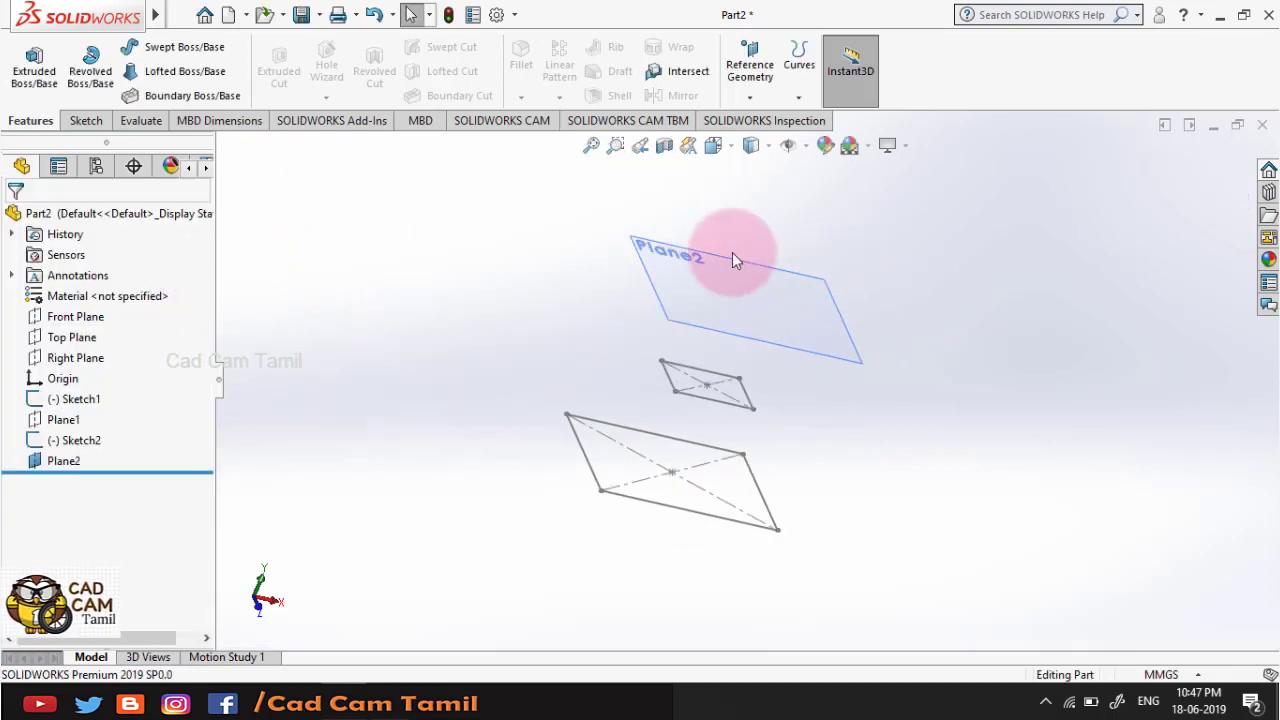
middle_drag(735, 250, 725, 272)
click(725, 272)
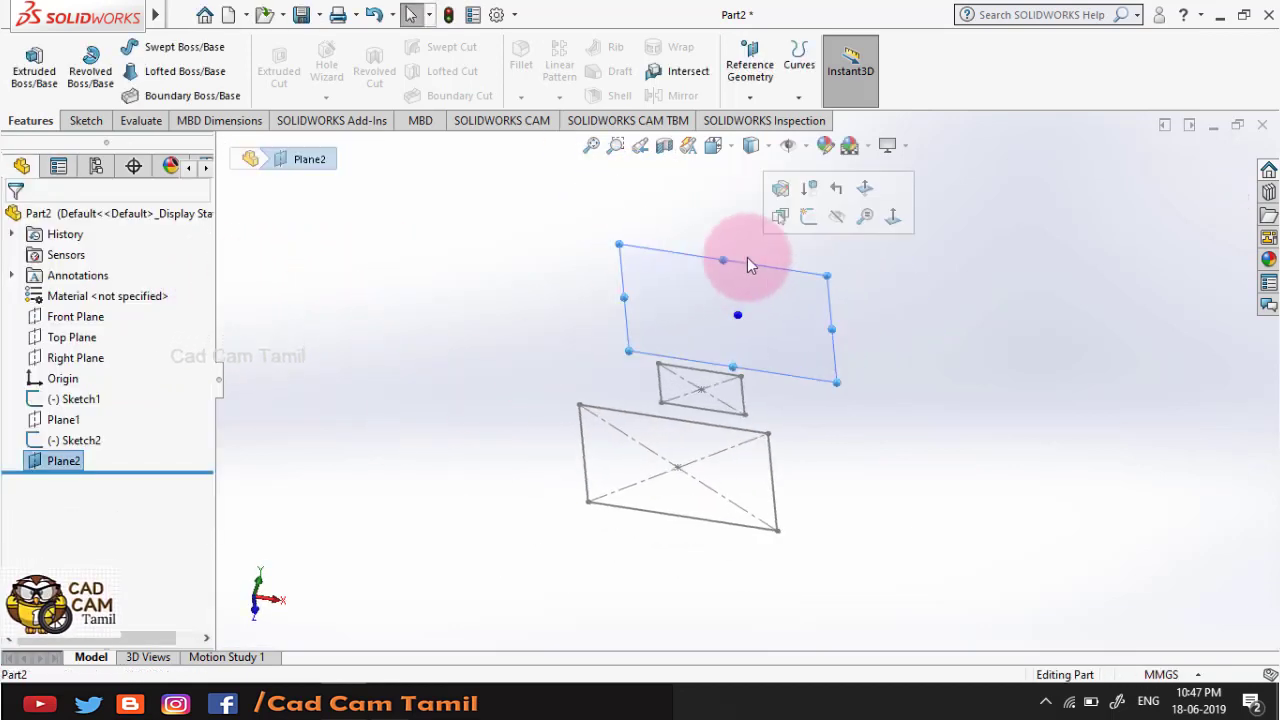
- Sketch a six-sided polygon on Plane2 centred on the origin with a vertex upright, then exit
click(804, 225)
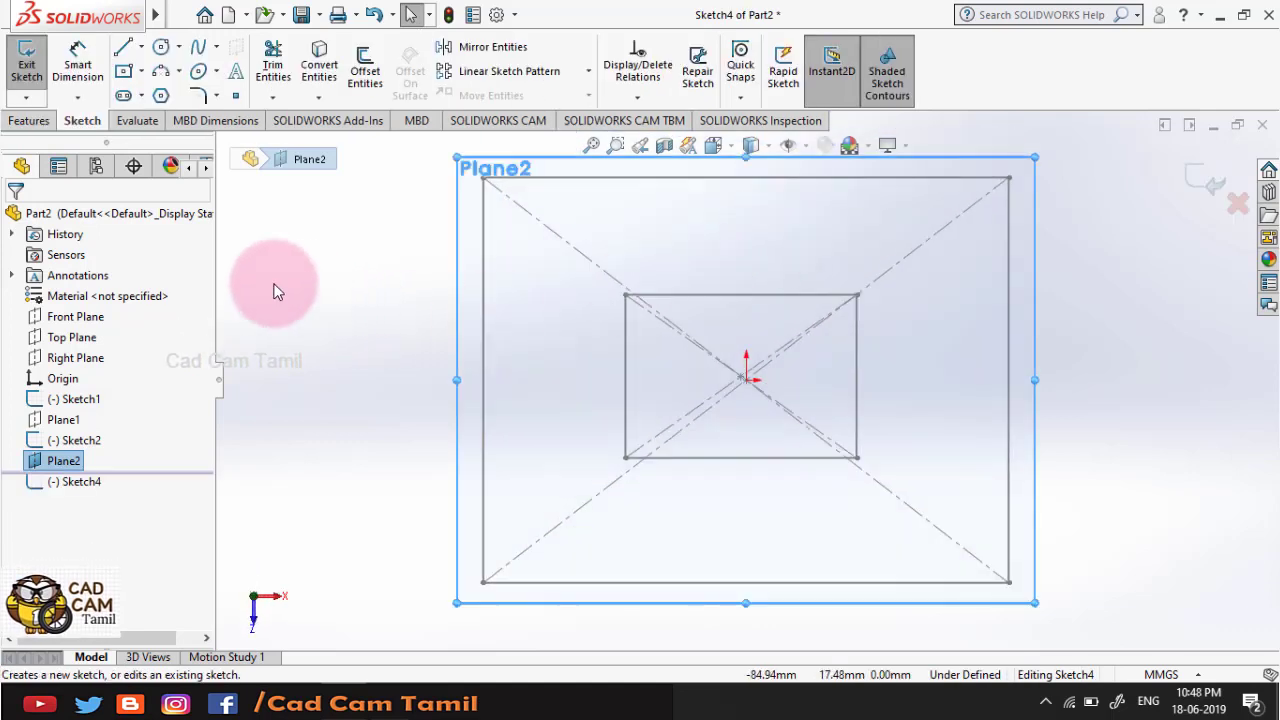
click(161, 95)
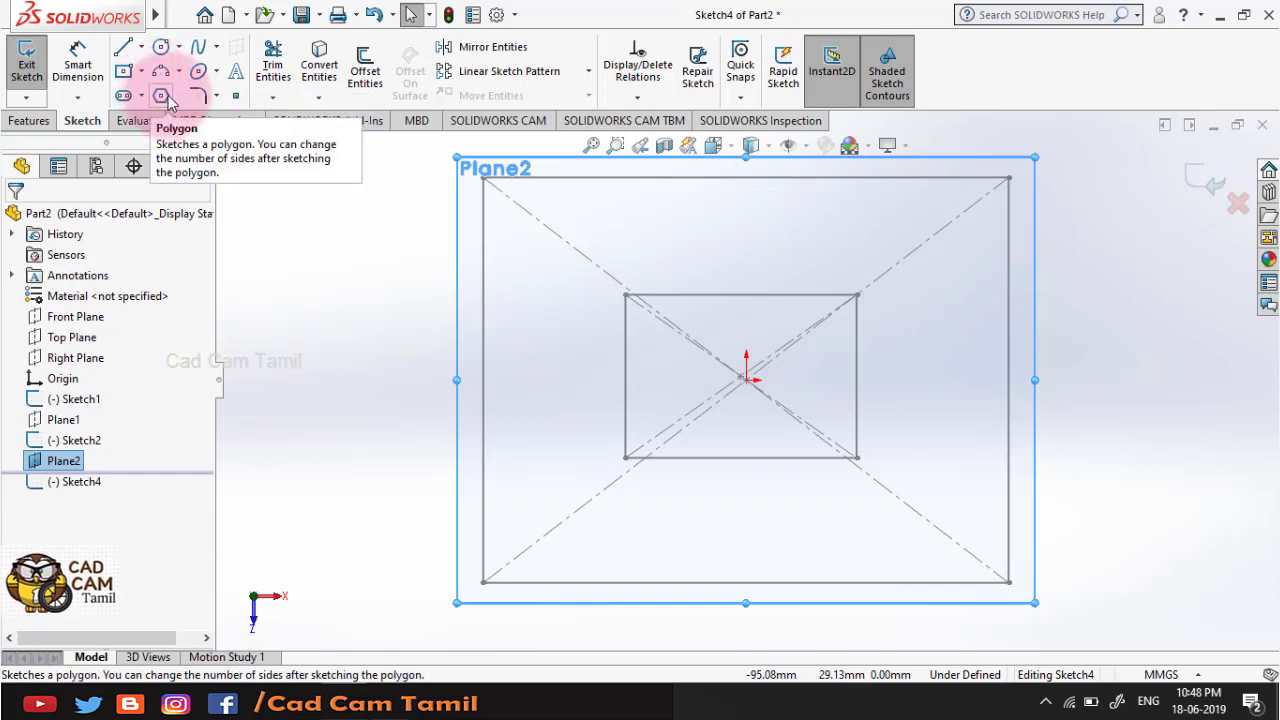
click(163, 97)
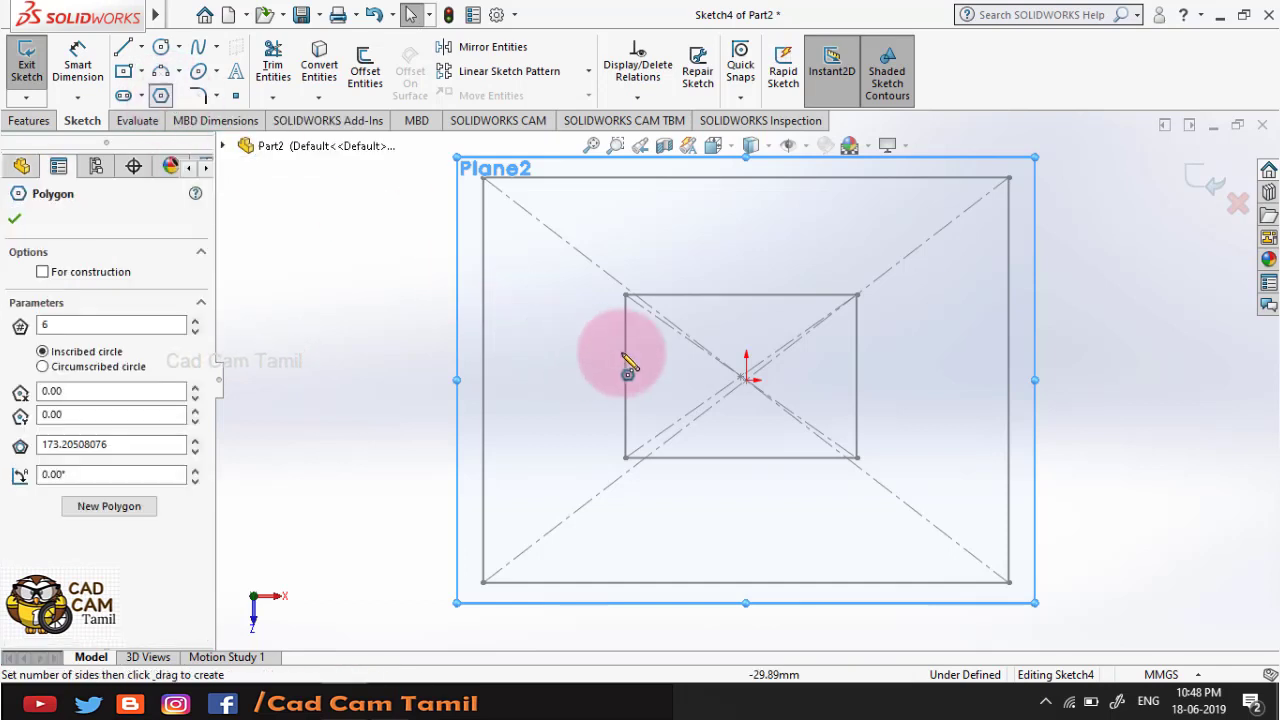
drag(741, 377, 797, 207)
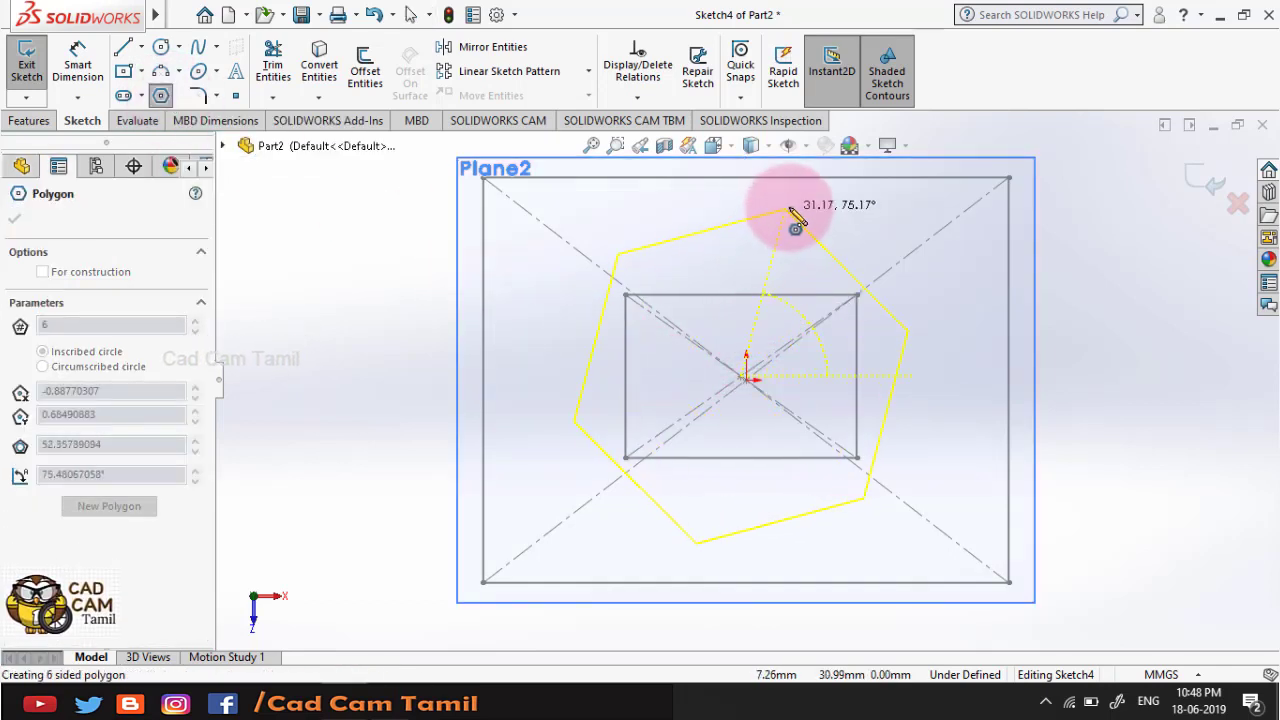
drag(797, 207, 757, 202)
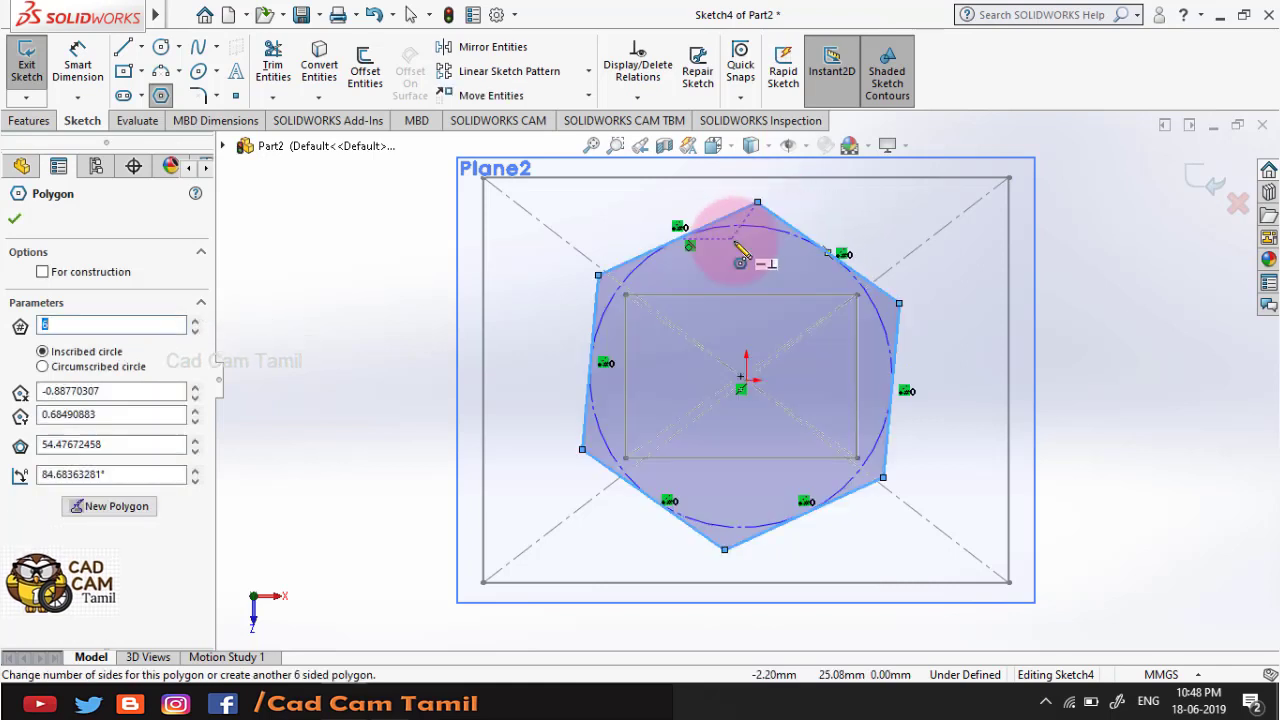
click(1200, 178)
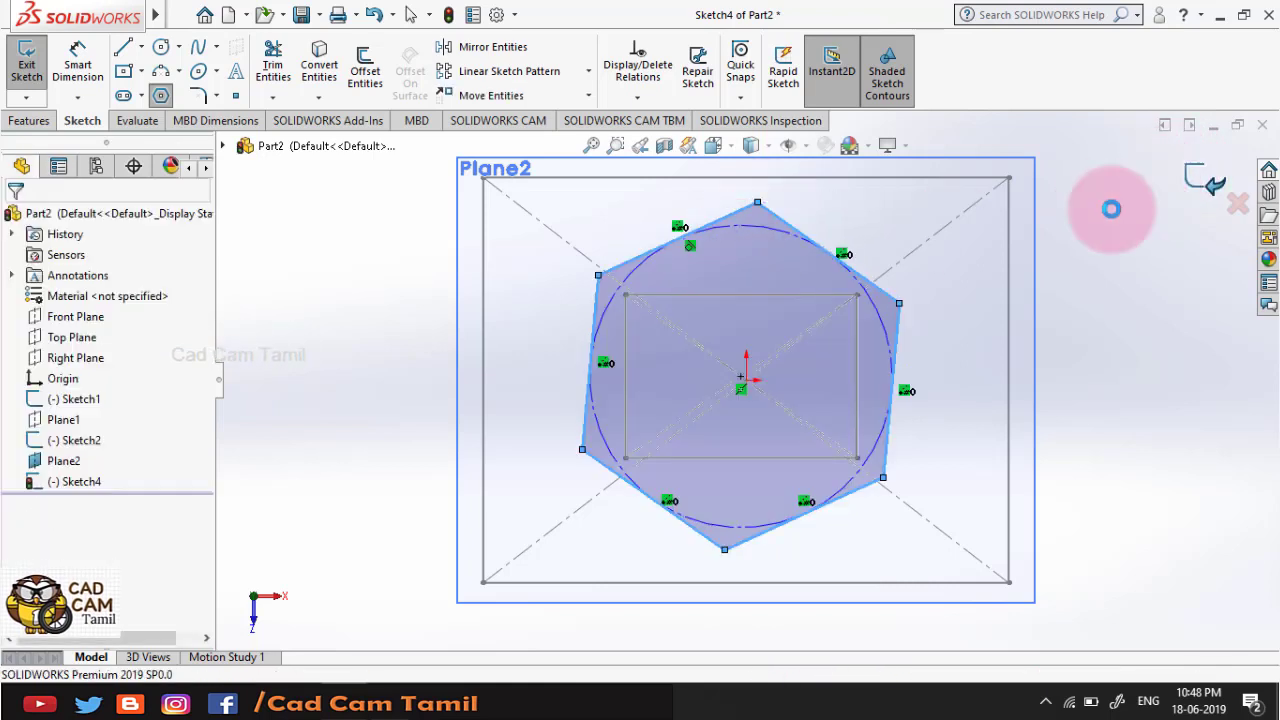
click(410, 374)
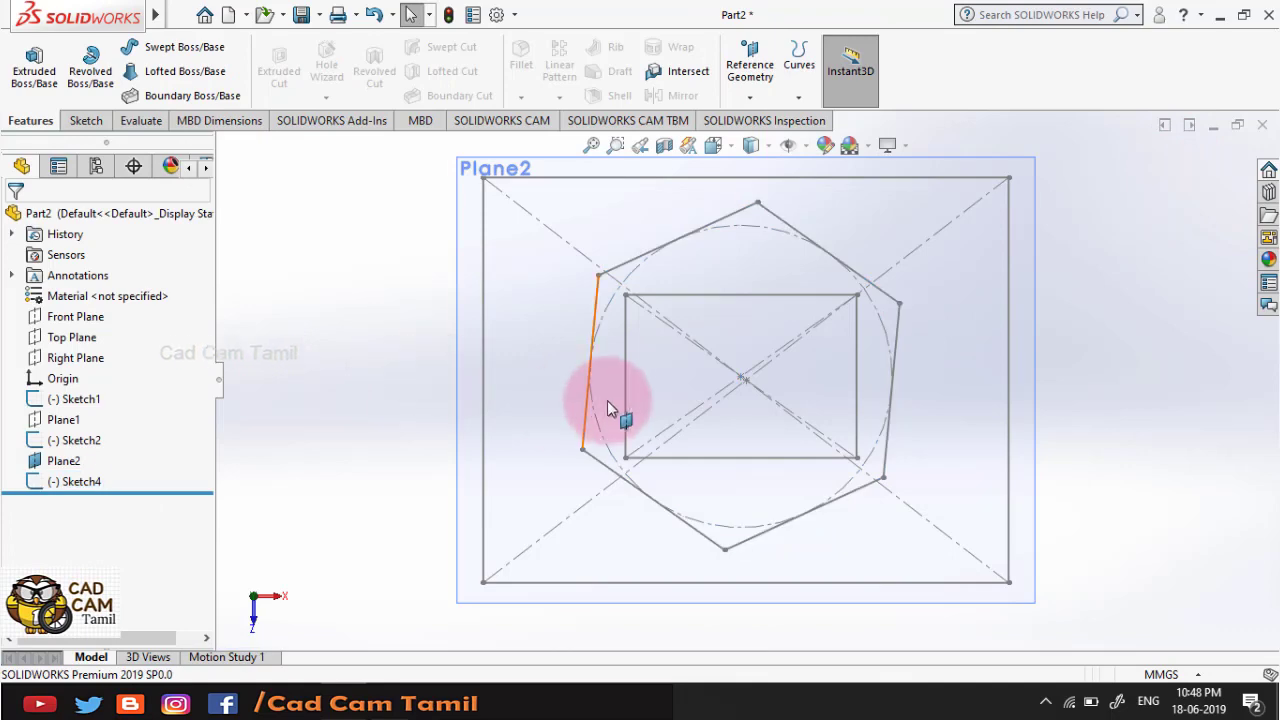
- Hide Plane2 and orbit until the large rectangle, smaller rectangle and hexagon line up
mouse_move(607, 400)
middle_down()
mouse_move(670, 310)
mouse_move(379, 455)
middle_up()
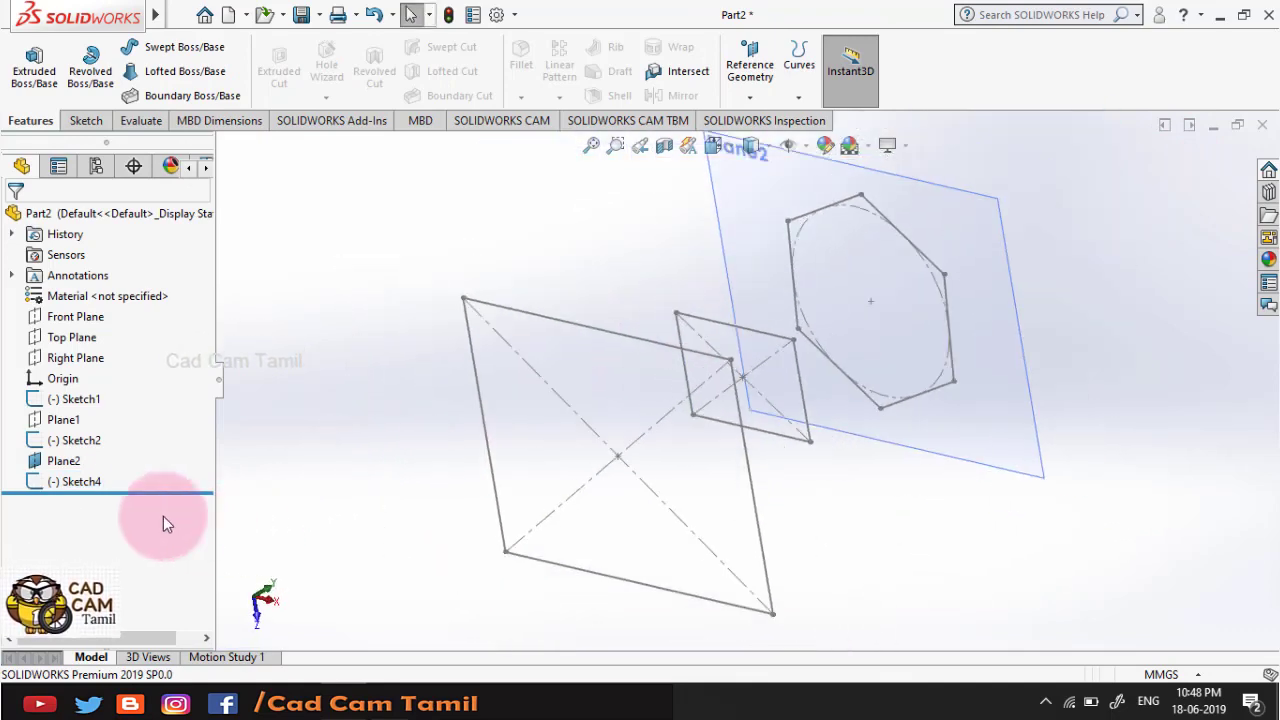
click(58, 470)
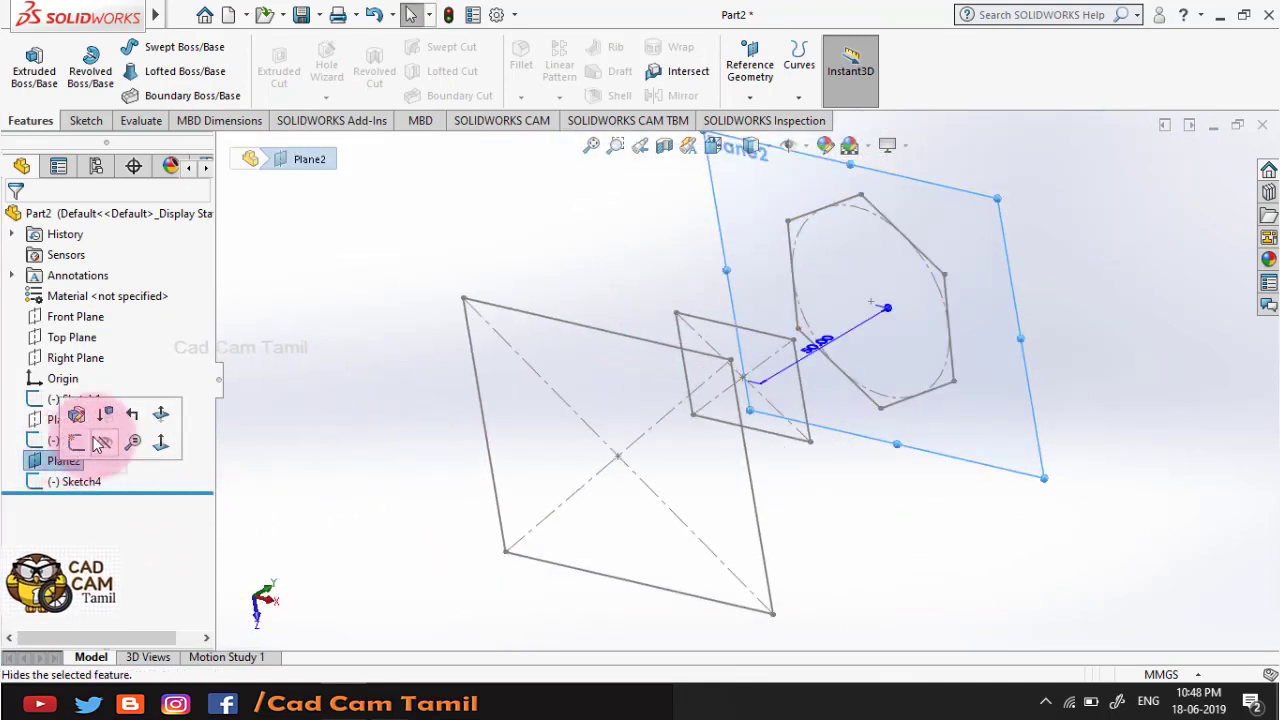
click(105, 440)
mouse_move(295, 452)
middle_down()
mouse_move(583, 357)
mouse_move(557, 474)
mouse_move(569, 509)
middle_up()
middle_drag(687, 423, 751, 397)
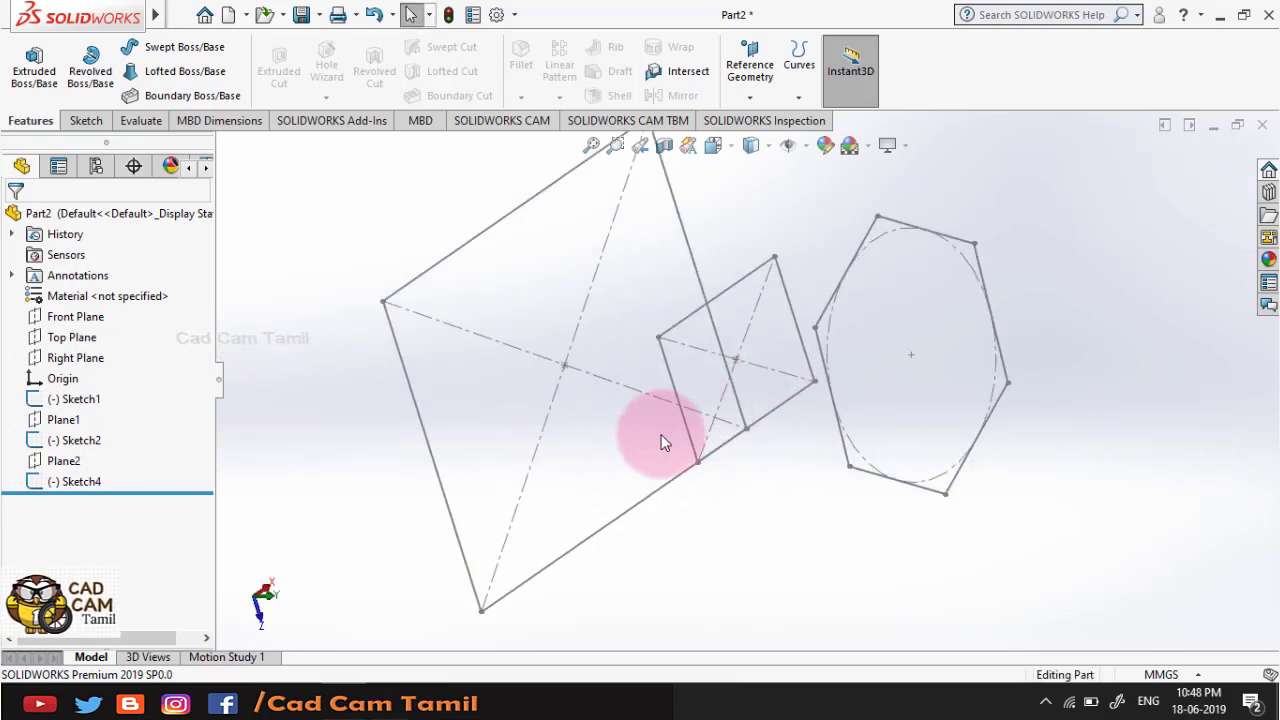
middle_drag(661, 434, 651, 371)
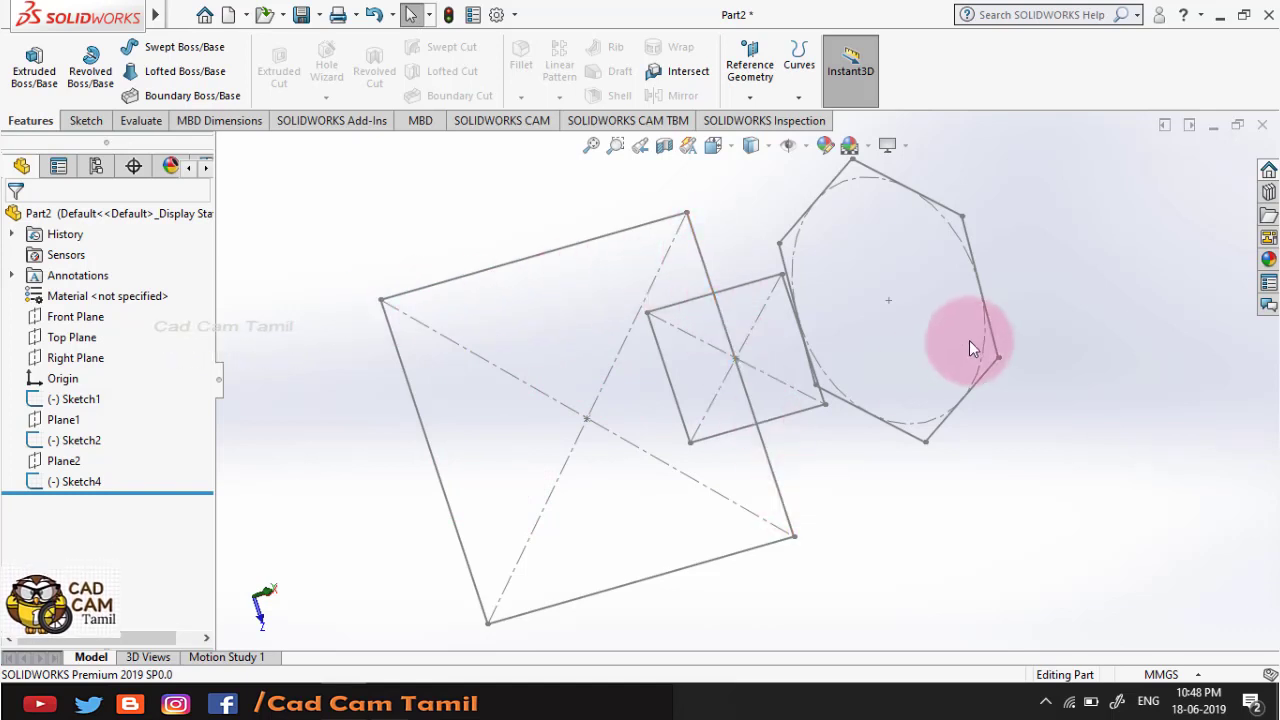
mouse_move(969, 340)
middle_down()
mouse_move(920, 277)
mouse_move(962, 317)
mouse_move(980, 374)
mouse_move(966, 410)
middle_up()
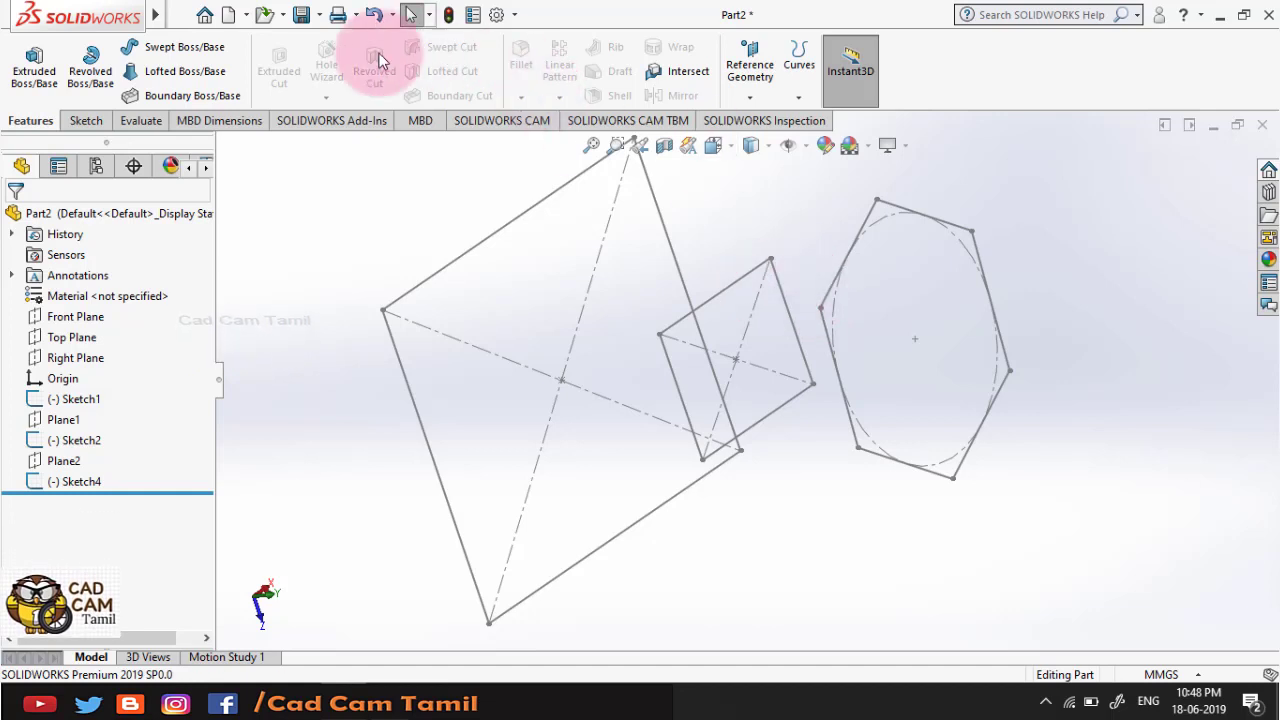
- Loft through Sketch1, Sketch2 and the Sketch4 hexagon to create the solid Loft3
click(180, 71)
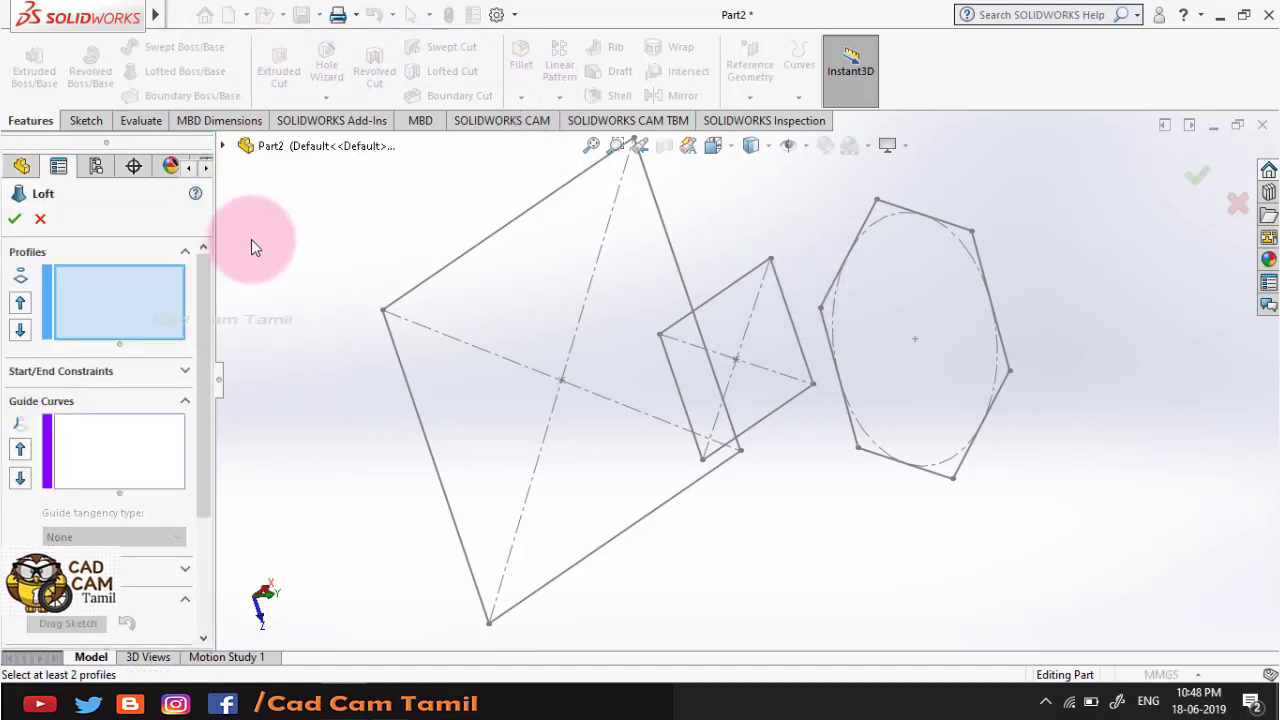
click(110, 288)
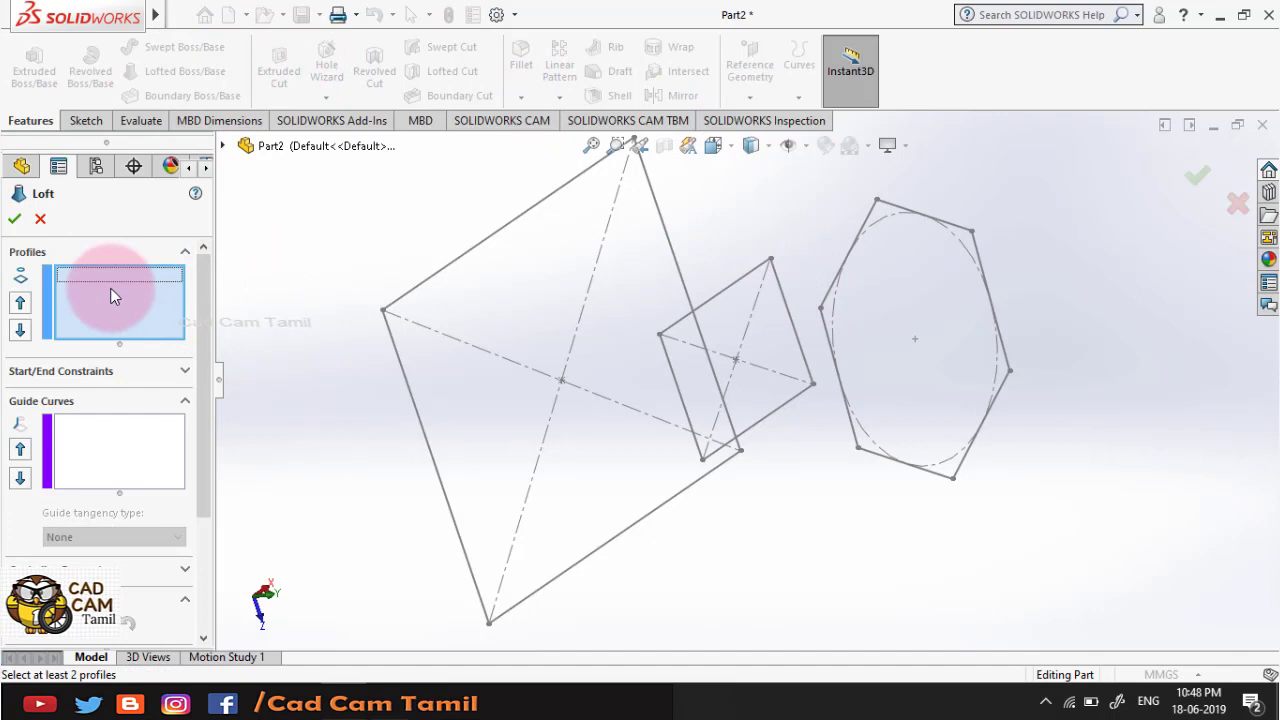
click(427, 448)
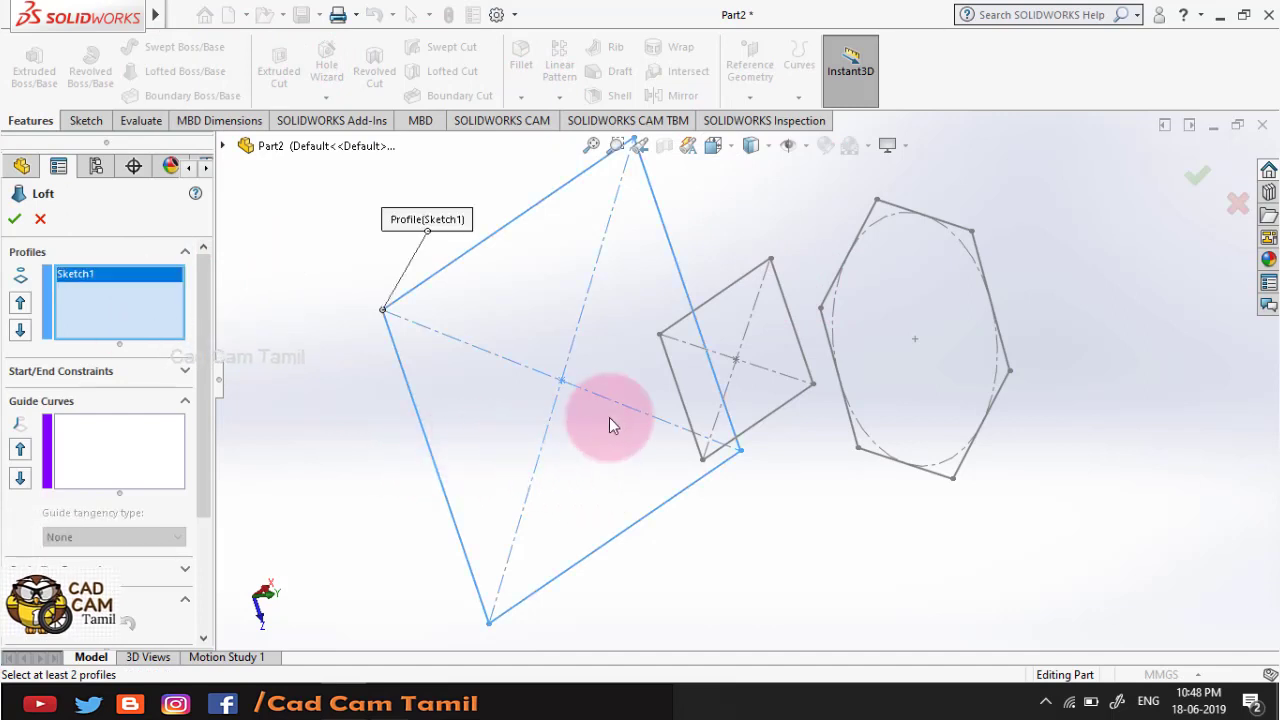
click(681, 394)
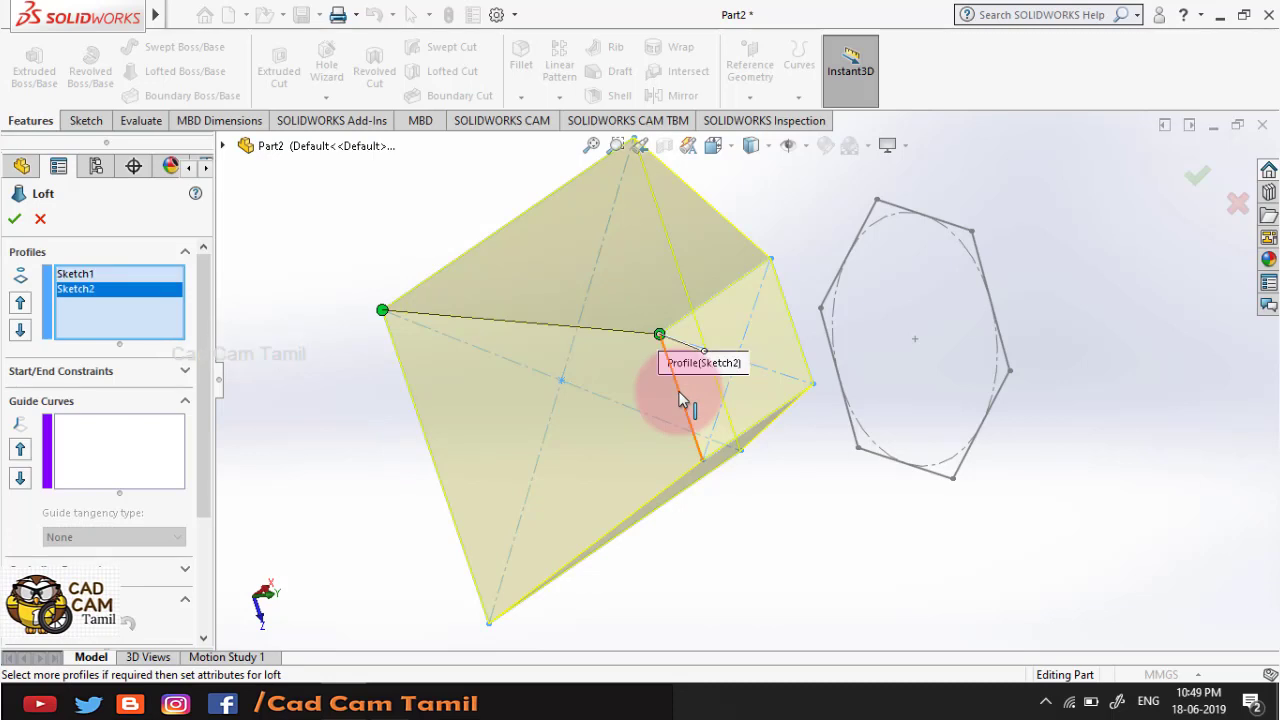
click(838, 381)
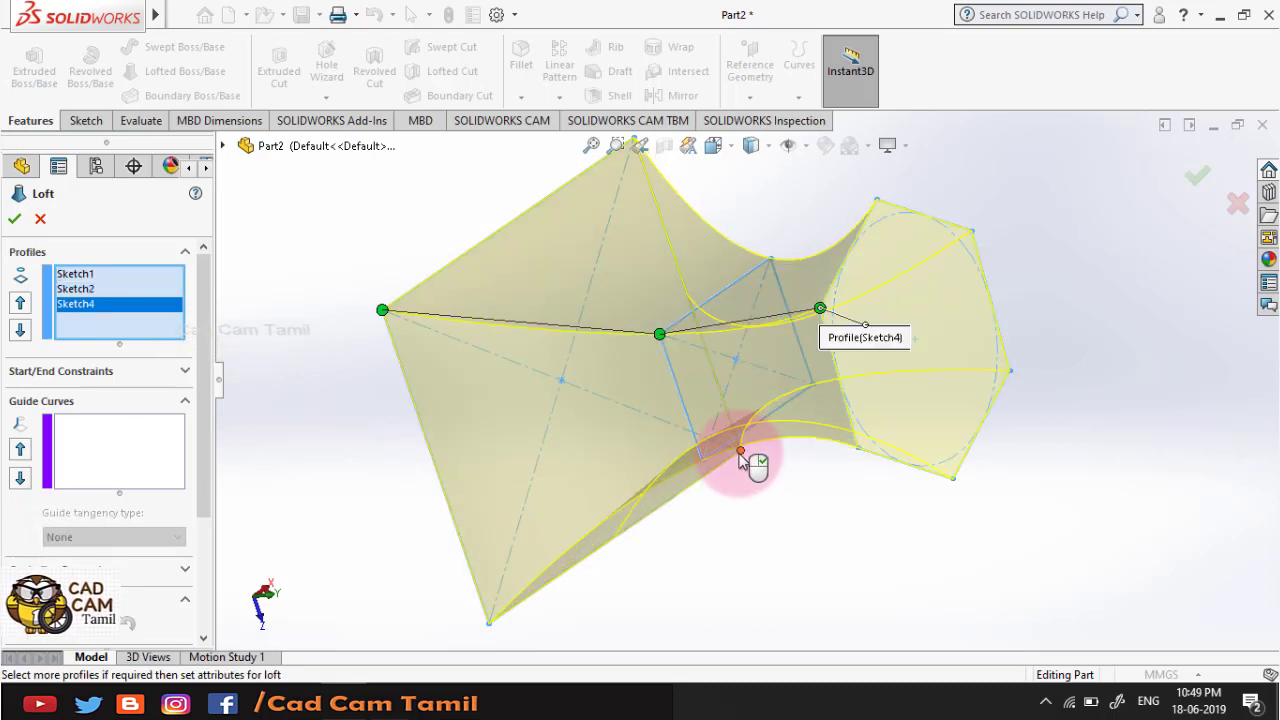
mouse_move(726, 460)
middle_down()
mouse_move(587, 332)
mouse_move(651, 323)
mouse_move(597, 317)
mouse_move(554, 380)
mouse_move(534, 457)
middle_up()
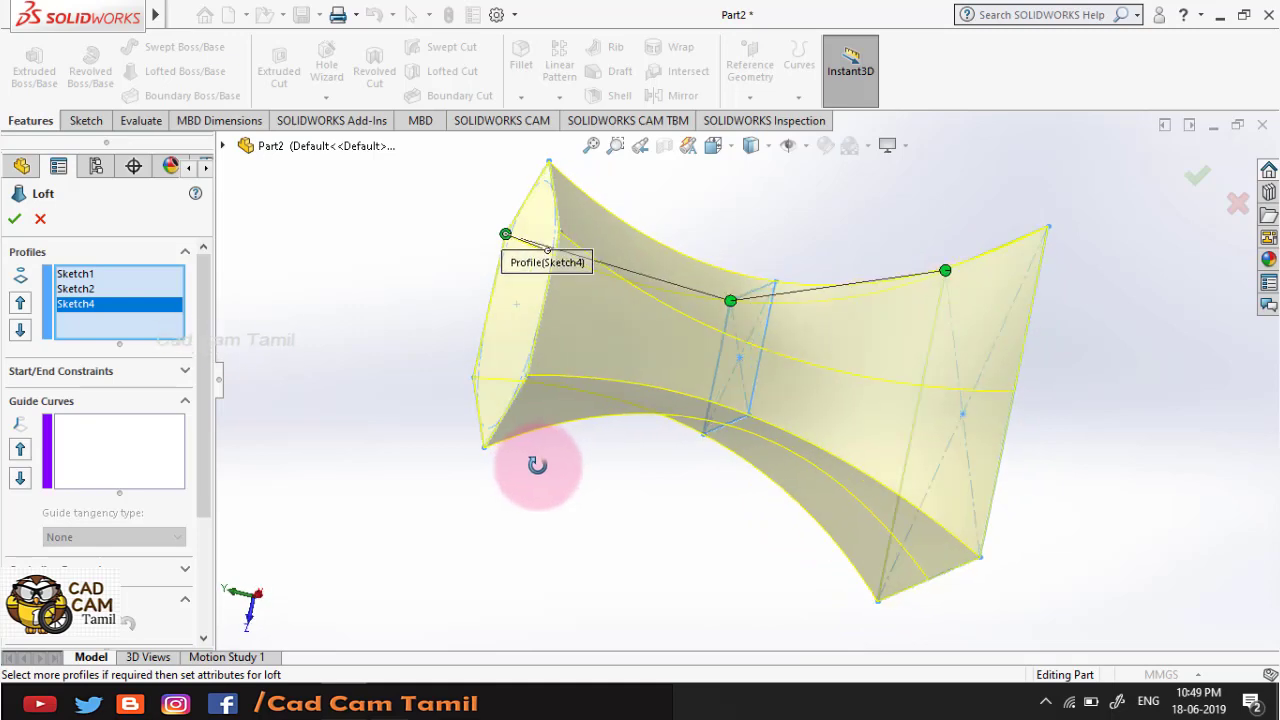
click(16, 219)
mouse_move(378, 362)
middle_down()
mouse_move(486, 247)
mouse_move(460, 174)
mouse_move(354, 217)
middle_up()
middle_drag(500, 386, 614, 334)
click(597, 228)
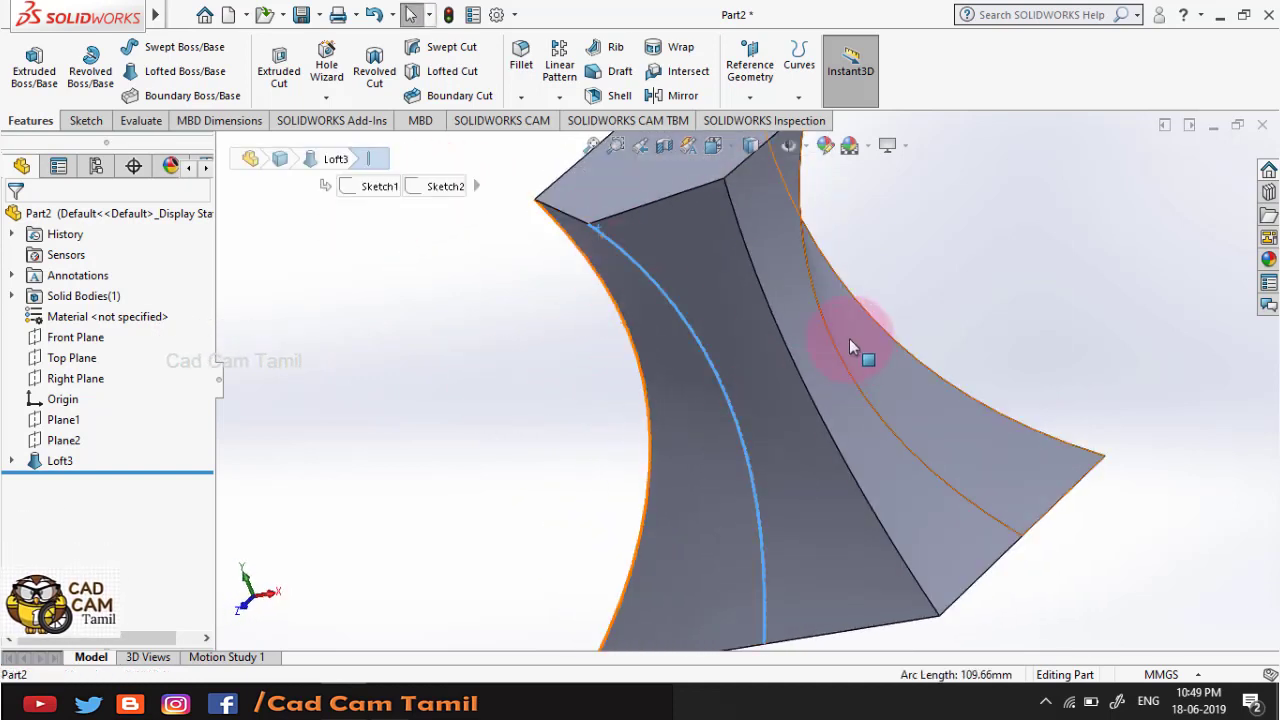
mouse_move(826, 323)
middle_down()
mouse_move(657, 363)
mouse_move(637, 326)
mouse_move(737, 286)
mouse_move(751, 489)
mouse_move(575, 452)
mouse_move(776, 442)
mouse_move(720, 386)
mouse_move(664, 428)
mouse_move(752, 514)
mouse_move(748, 300)
middle_up()
scroll(625, 368, down, 2)
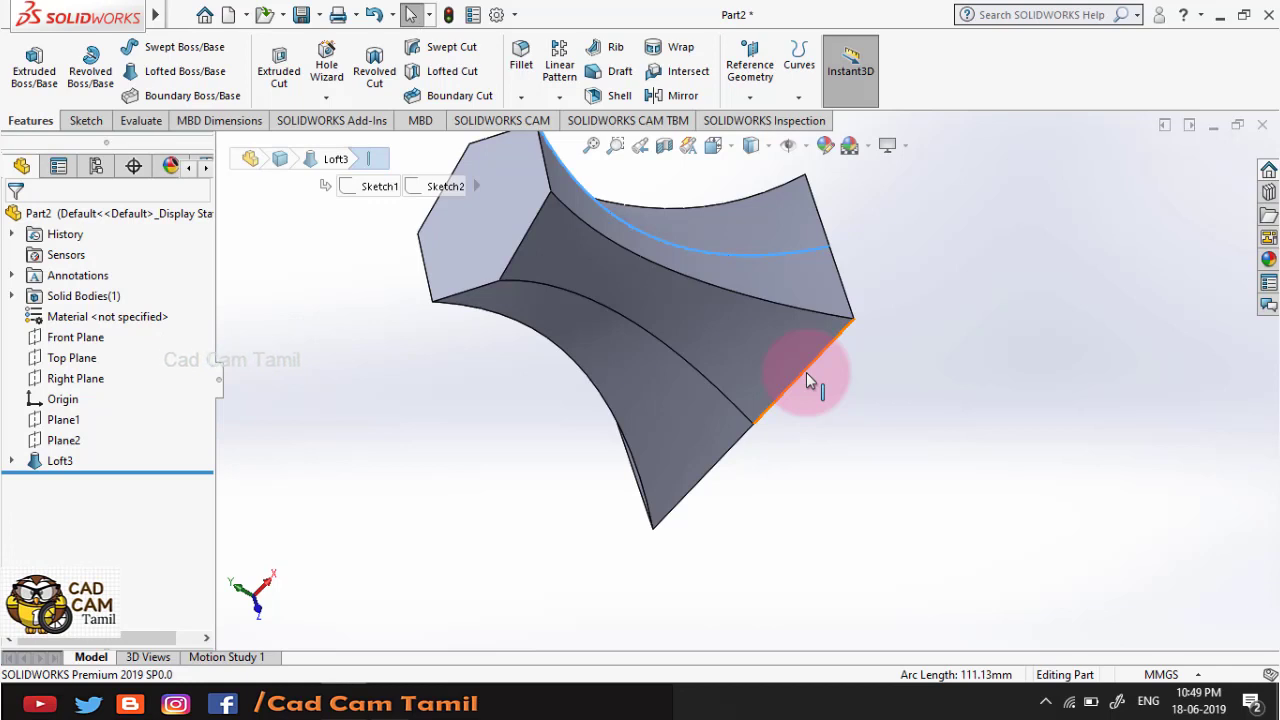
scroll(806, 372, up, 3)
scroll(707, 262, down, 3)
mouse_move(705, 276)
middle_down()
mouse_move(636, 210)
mouse_move(629, 243)
middle_up()
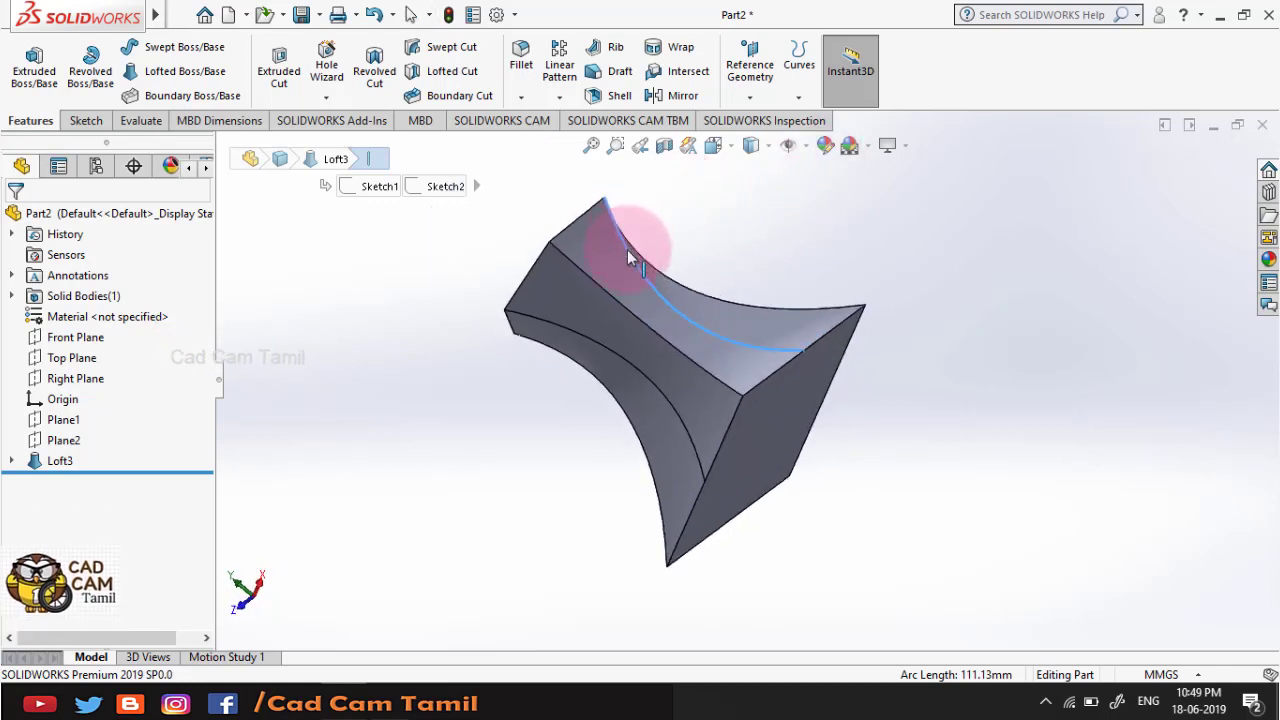
scroll(726, 200, down, 2)
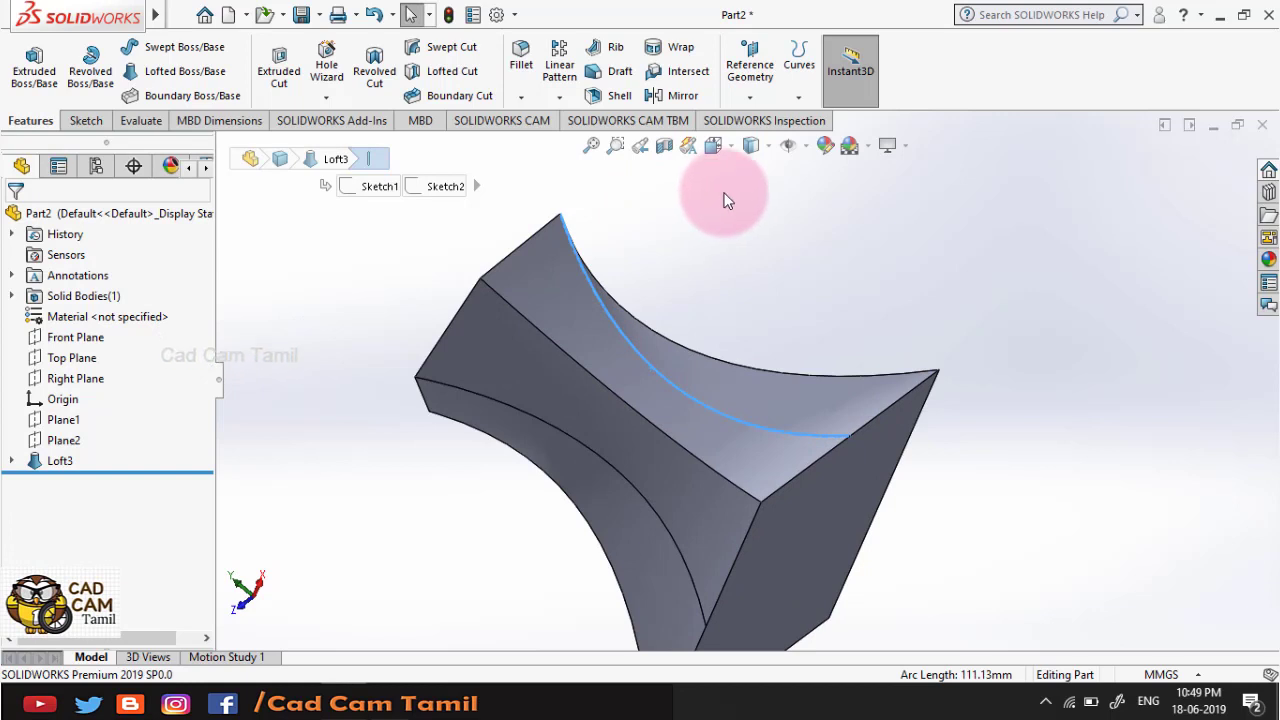